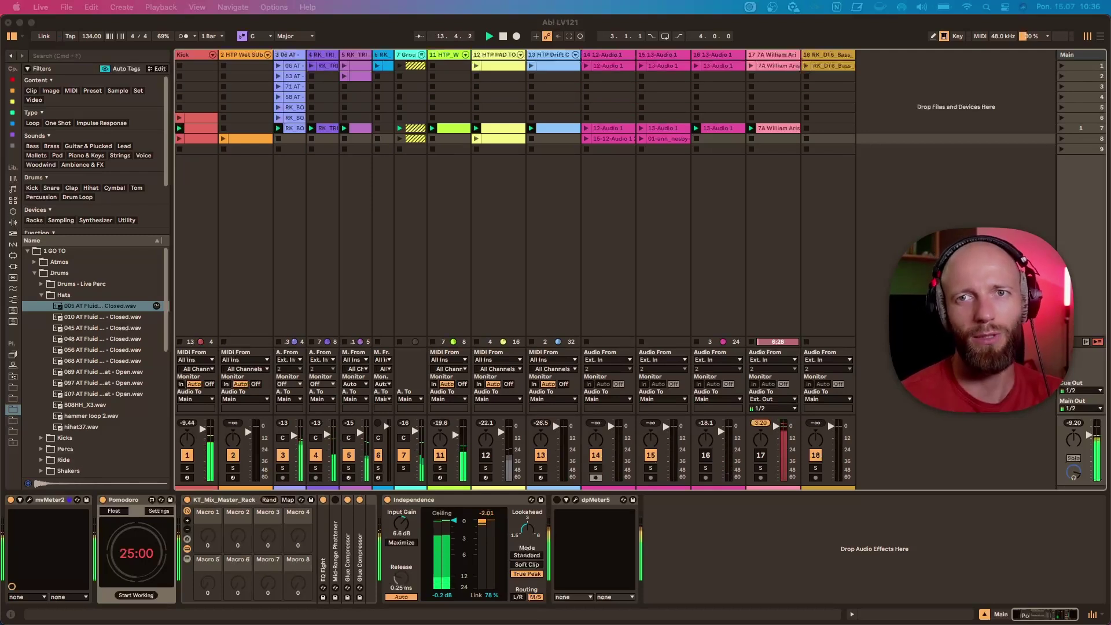
Stop playback, select track 15's 13-Audio 1 clip and show its device chain with Auto Shift.
left_click(648, 110)
key("space")
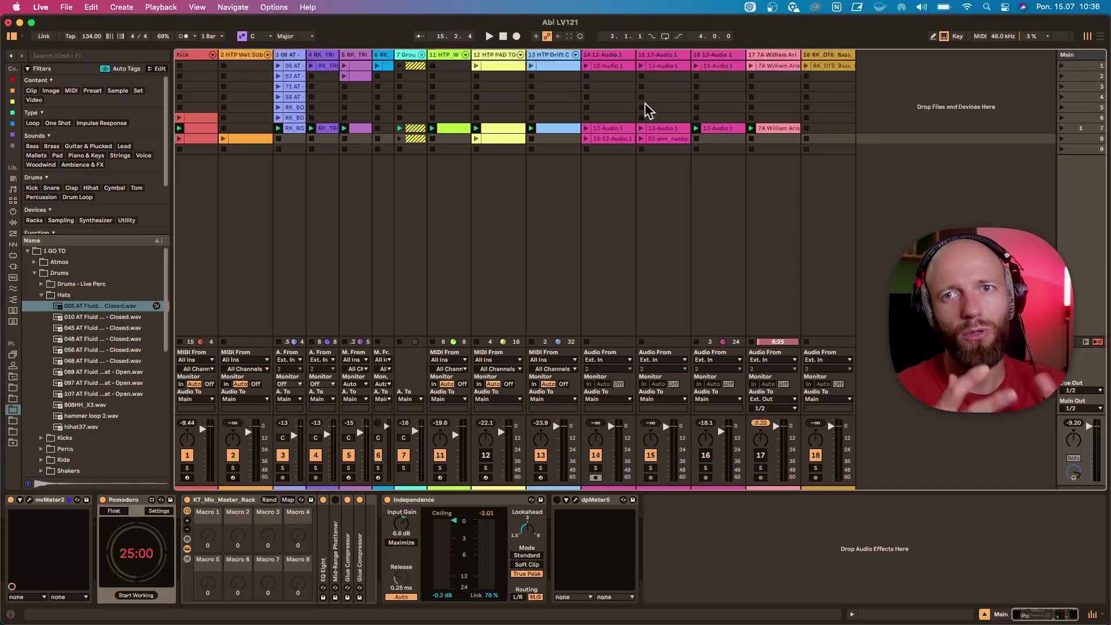
left_click(655, 63)
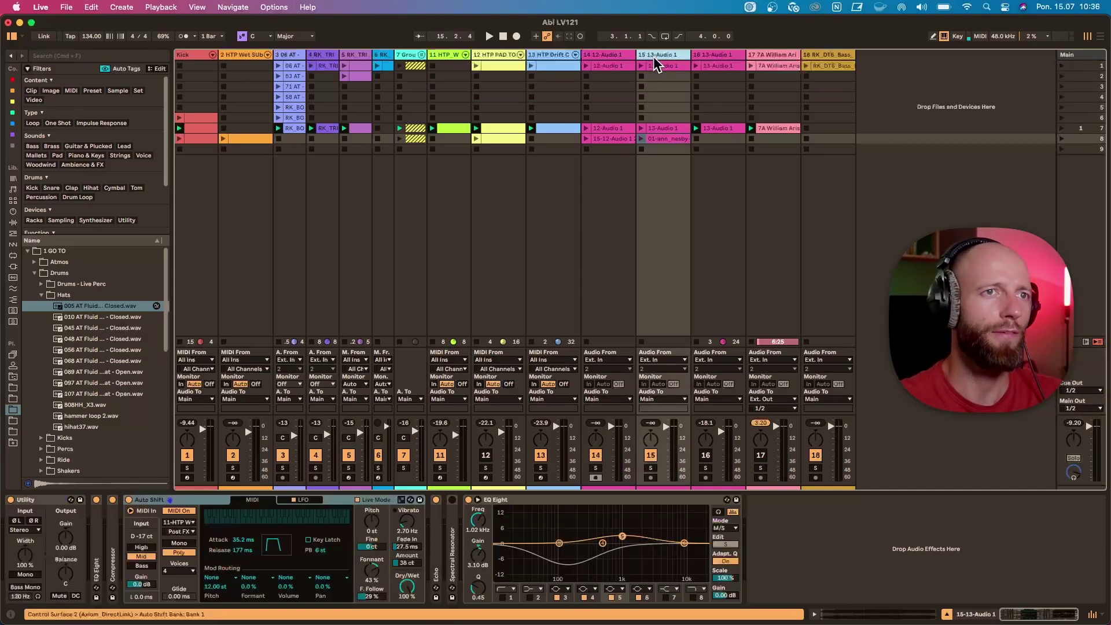
left_click(653, 130)
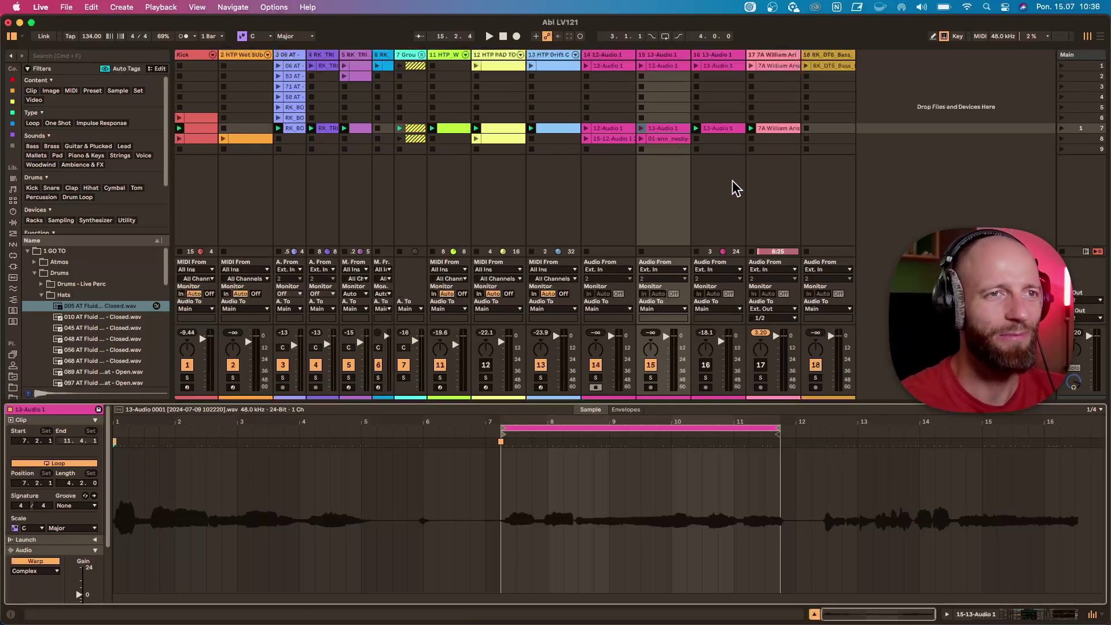
left_click(670, 131)
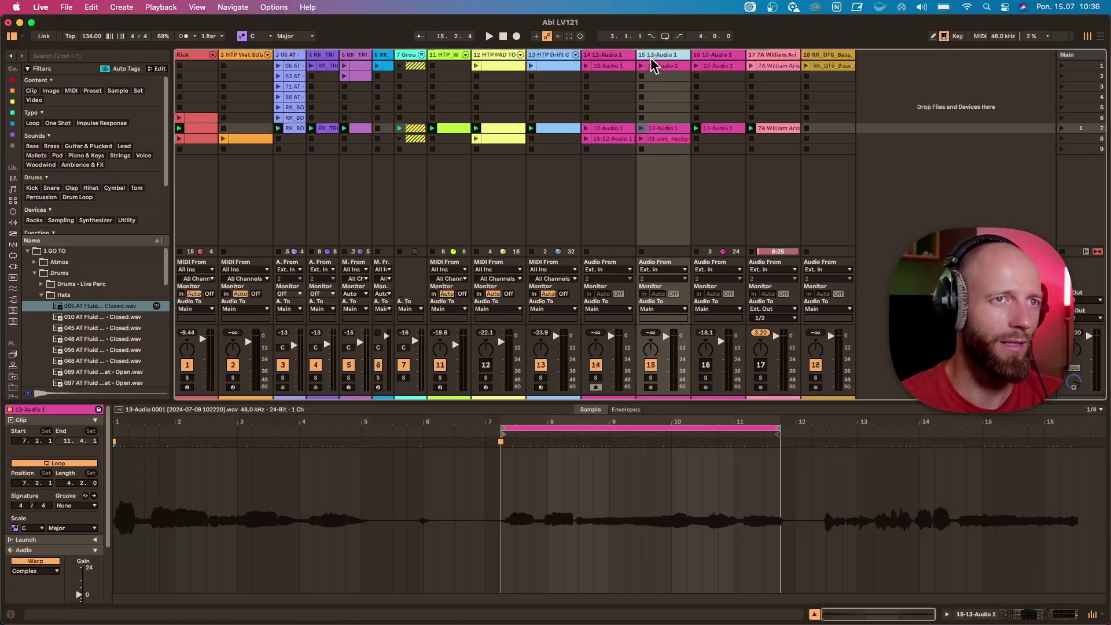
key("shift+Tab")
left_click(128, 501)
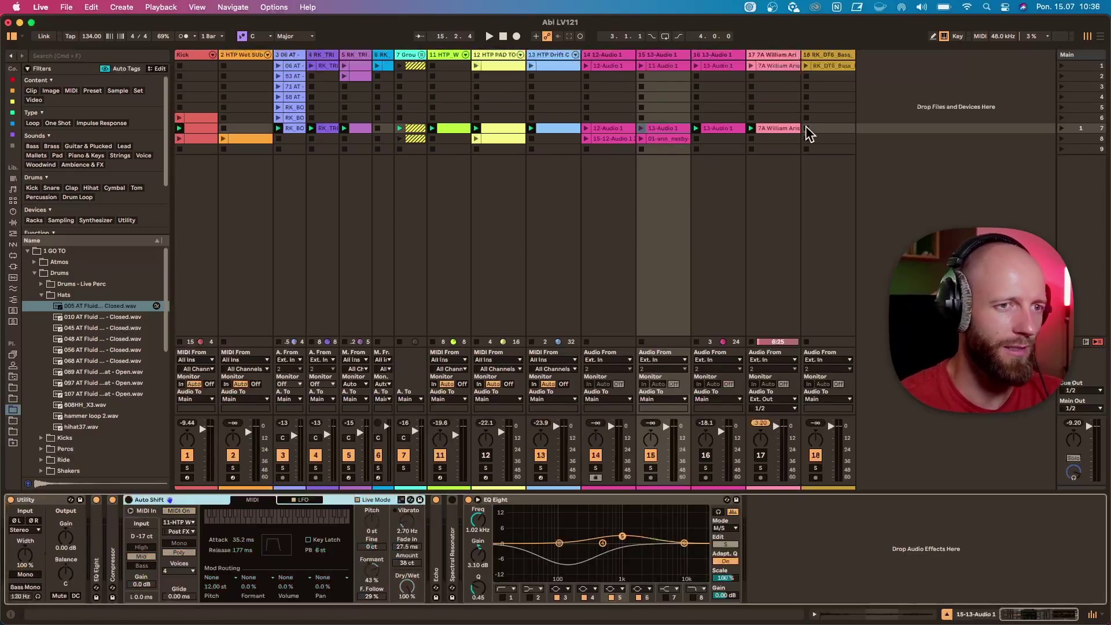
Launch the 13-Audio 1 clip, solo track 15 and return to its device chain.
left_click(663, 184)
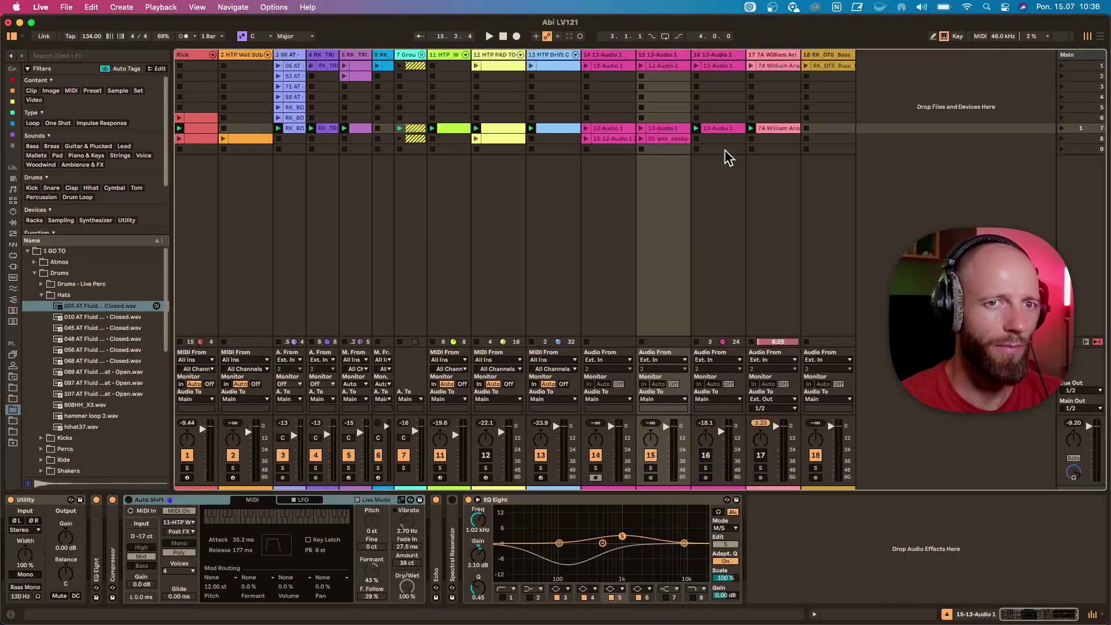
left_click(658, 129)
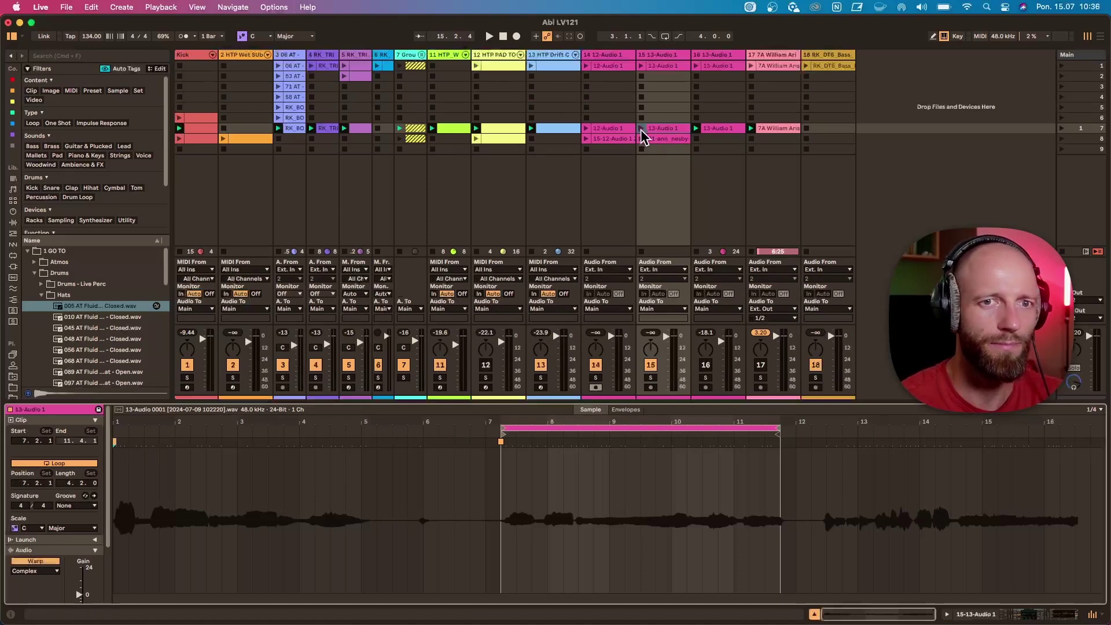
left_click(641, 129)
left_click(650, 378)
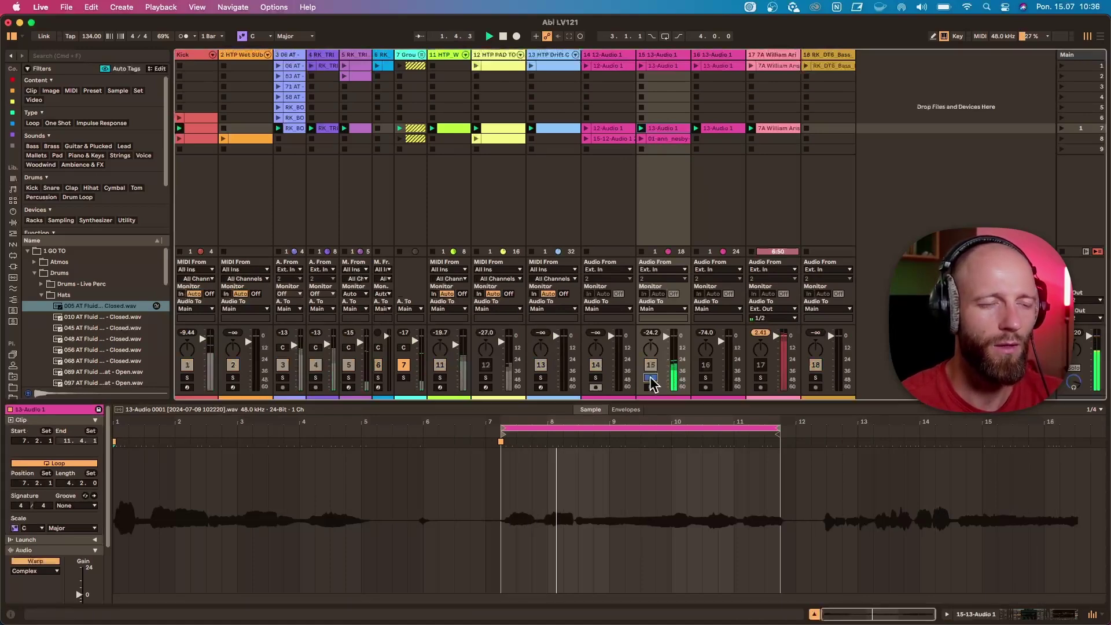
key("shift+Tab")
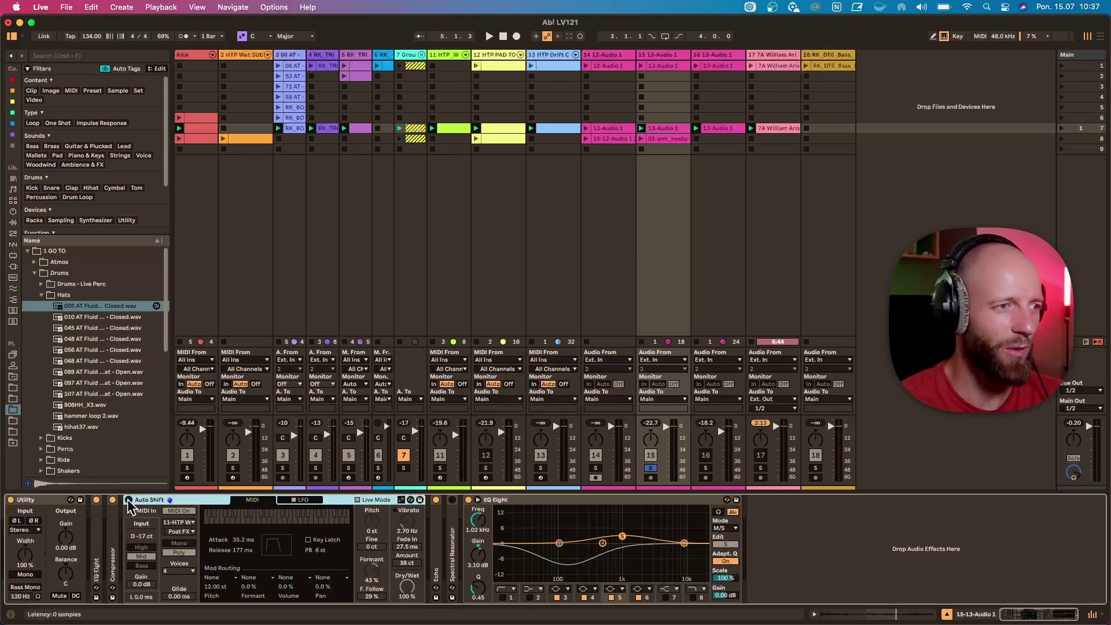
Switch on Auto Shift with MIDI control off, nudge Formant down during playback, and A/B compare it.
left_click(127, 498)
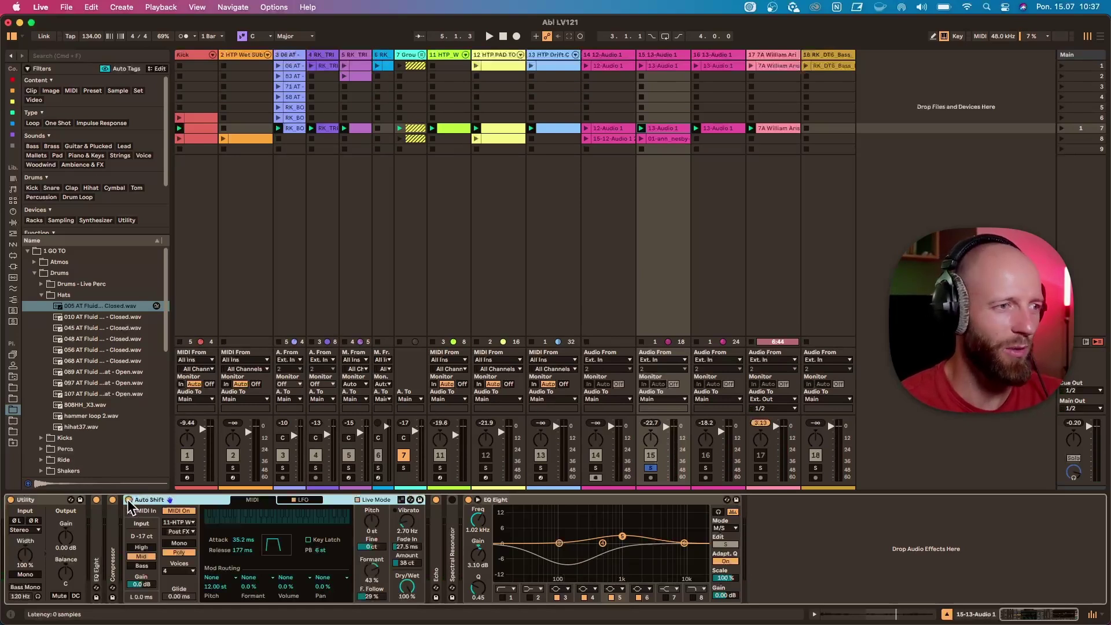
left_click(180, 511)
key("space")
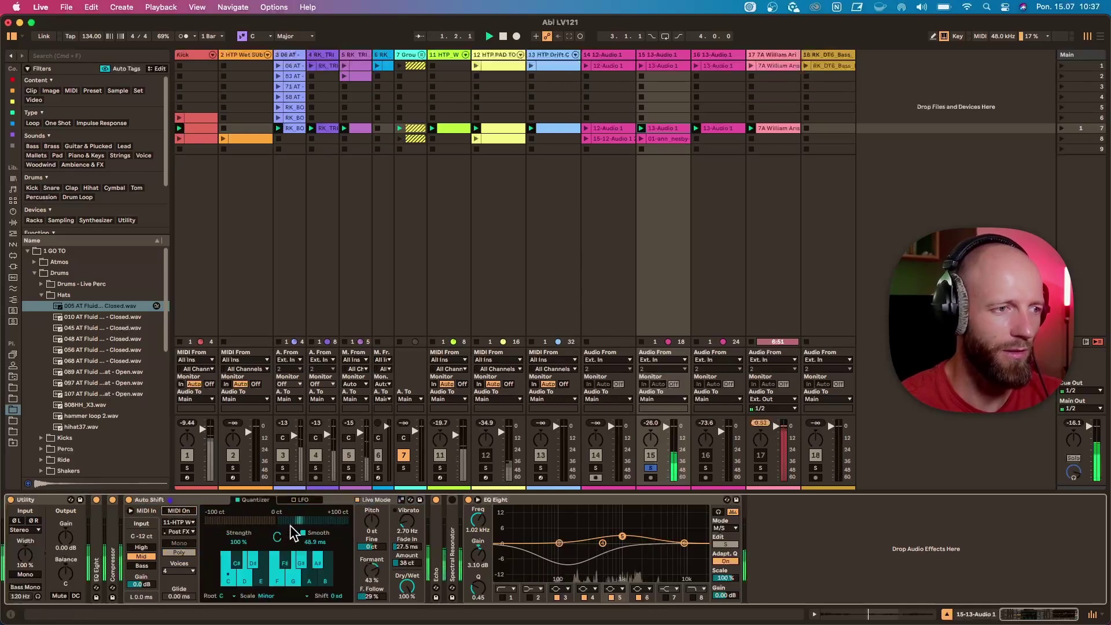
mouse_move(371, 577)
left_mouse_down()
mouse_move(372, 587)
mouse_move(371, 577)
left_mouse_up()
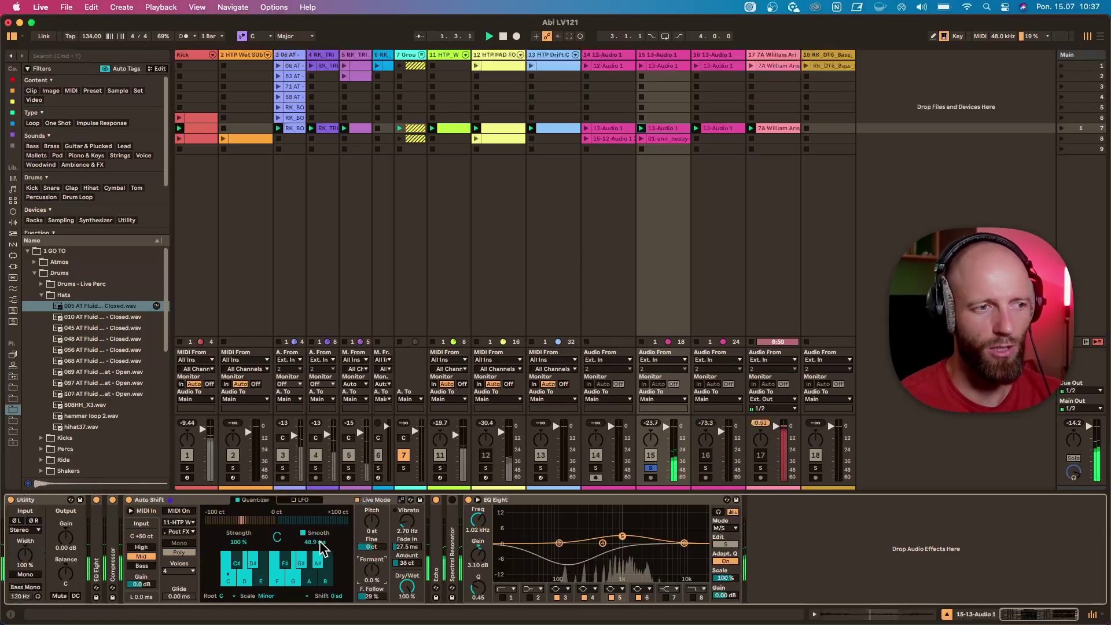
left_click(129, 499)
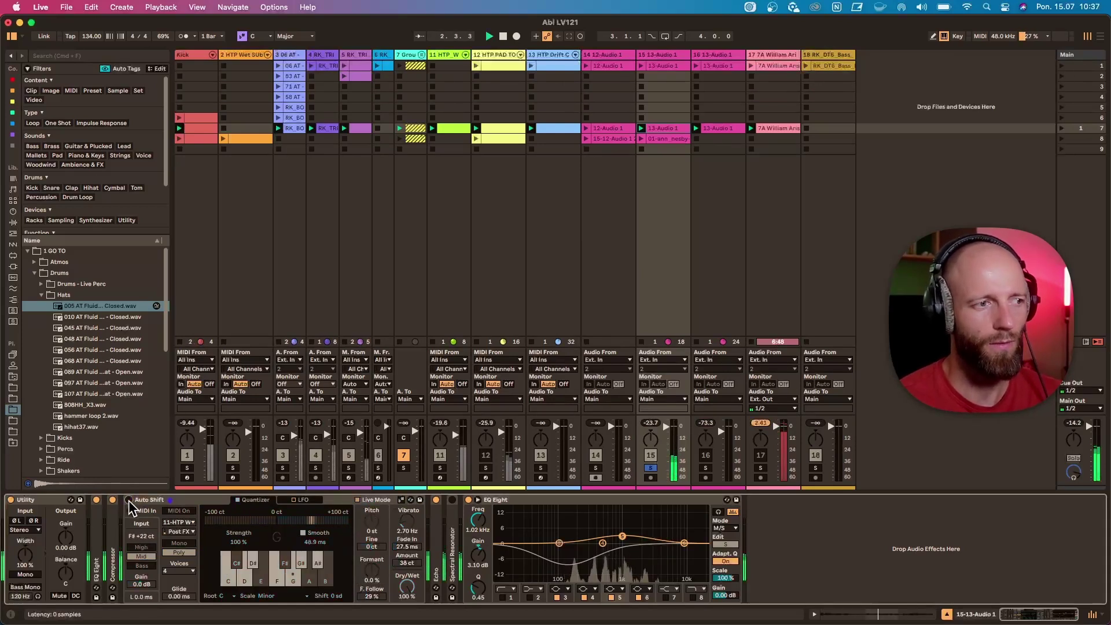
left_click(129, 500)
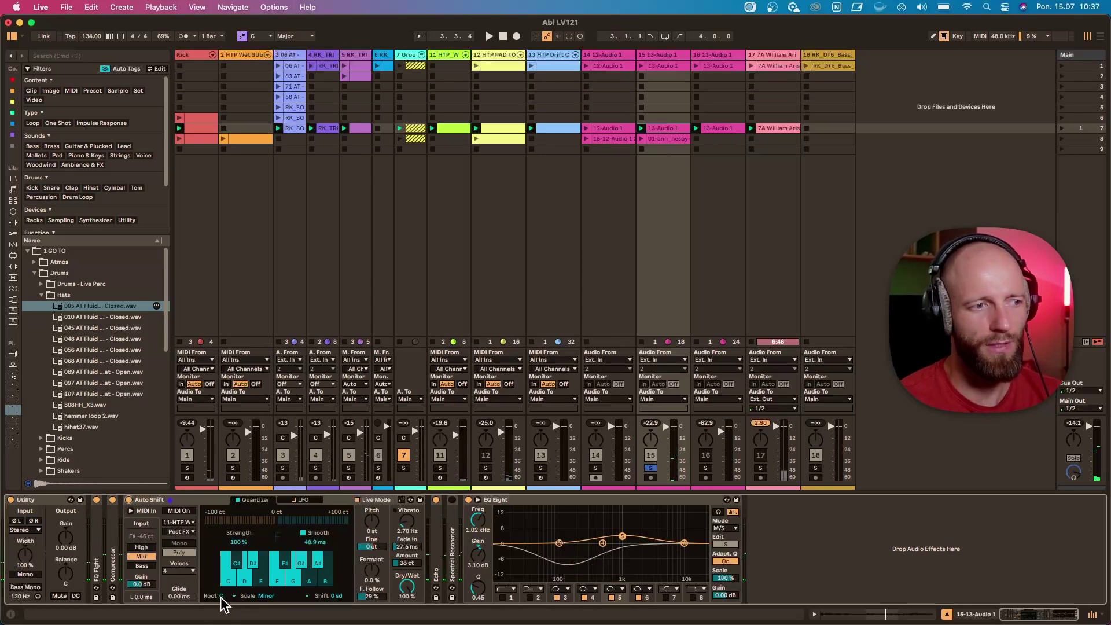
Remove E from the correction scale, keeping G, so the scale becomes Custom.
left_click(261, 570)
left_click(291, 576)
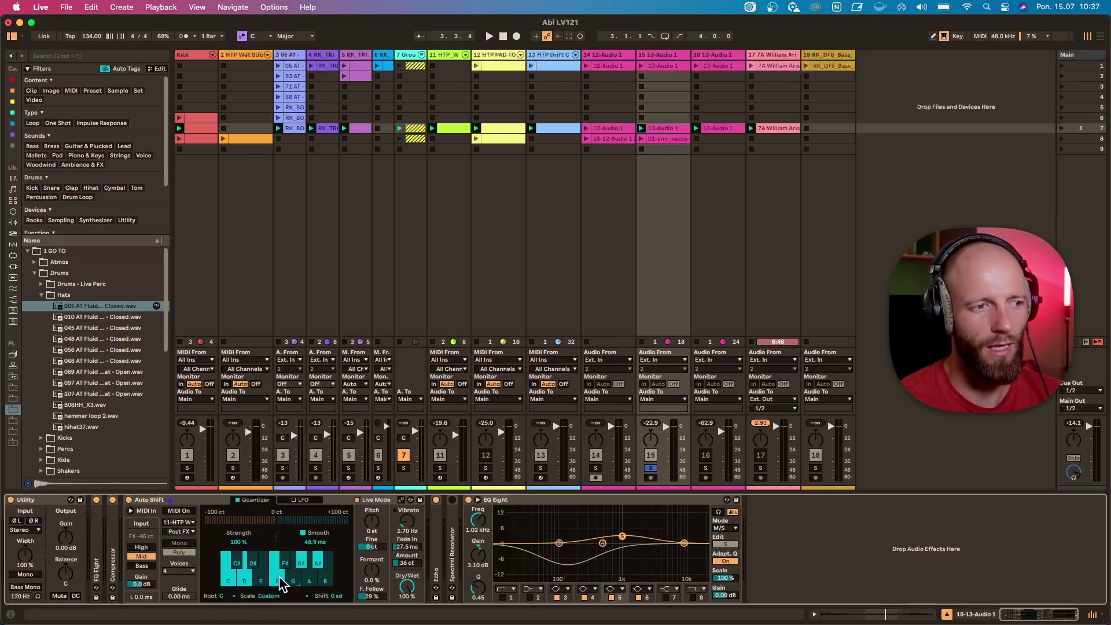
left_click(293, 578)
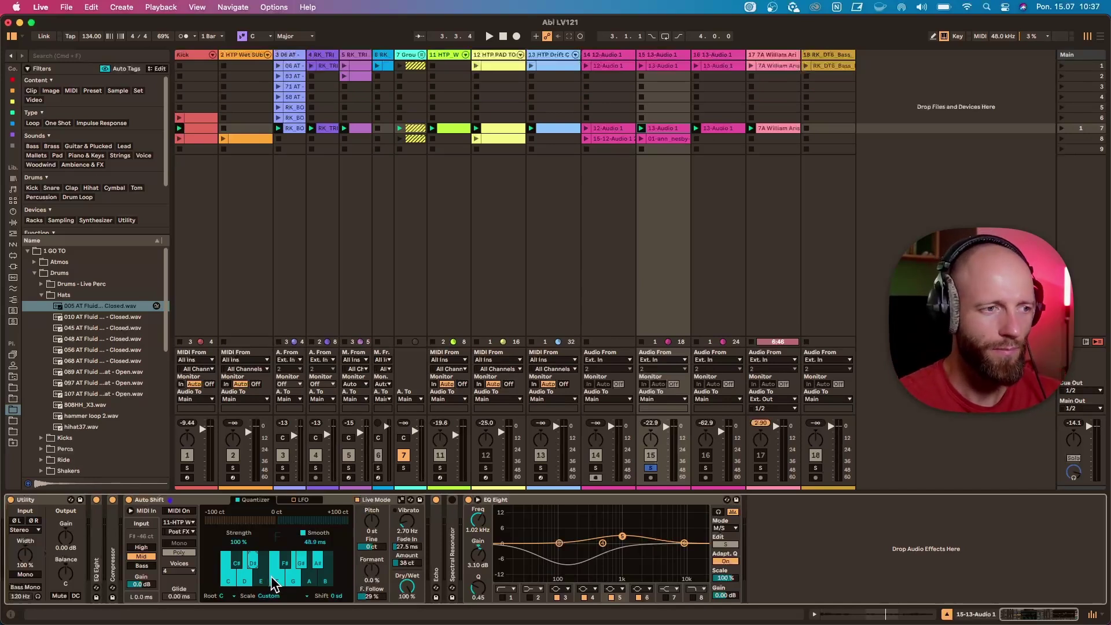
Lower Auto Shift's vibrato rate and fade-in, set vibrato amount to 20 ct, and A/B compare.
left_click_drag(407, 546, 406, 578)
left_click_drag(407, 520, 407, 535)
key("space")
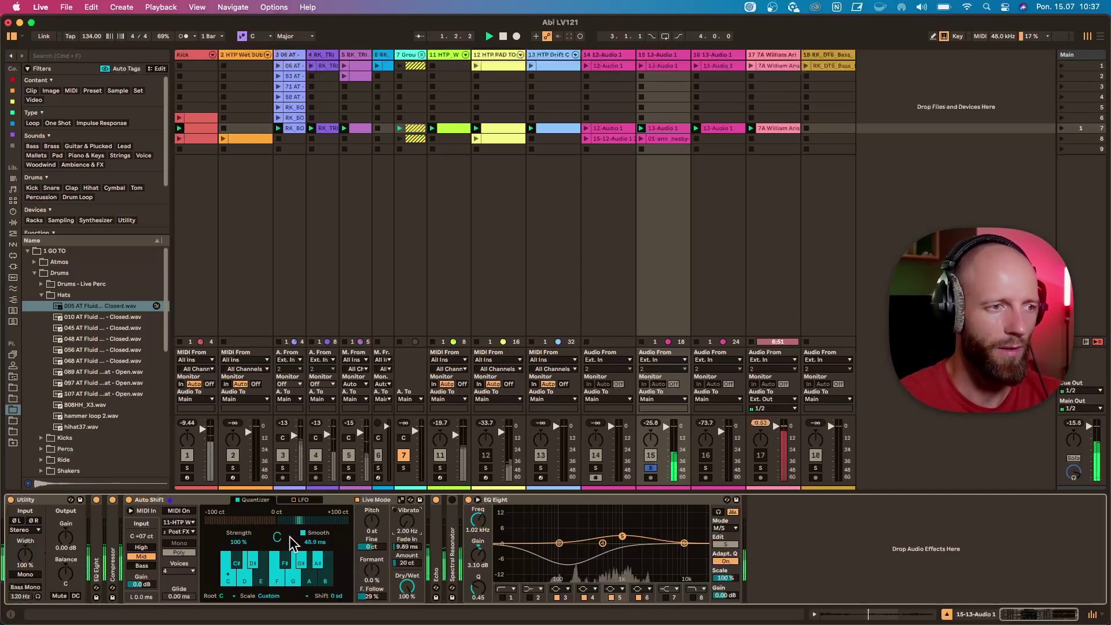
left_click(129, 500)
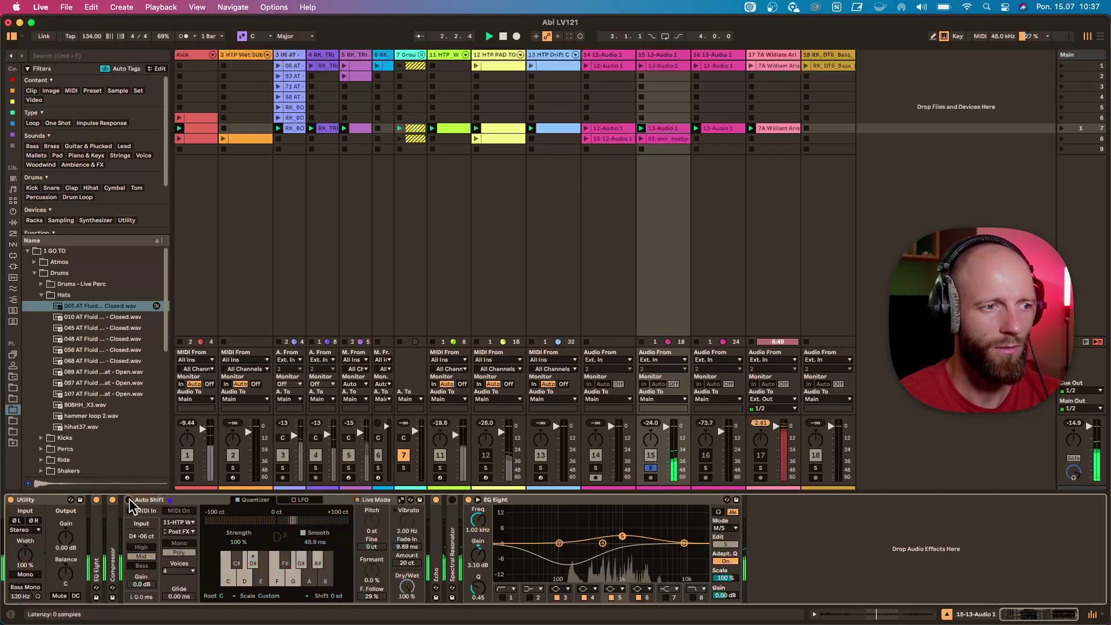
left_click(129, 500)
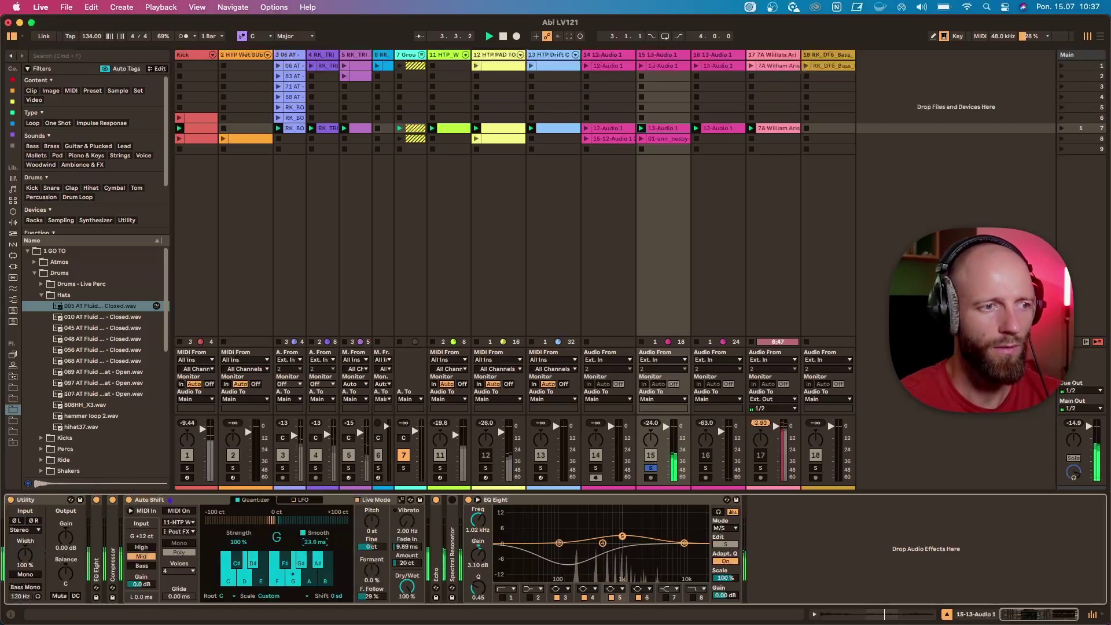
Set Auto Shift's Smooth to about 44.7 ms while playing, then unsolo track 15.
left_click(311, 542)
left_click_drag(311, 542, 315, 546)
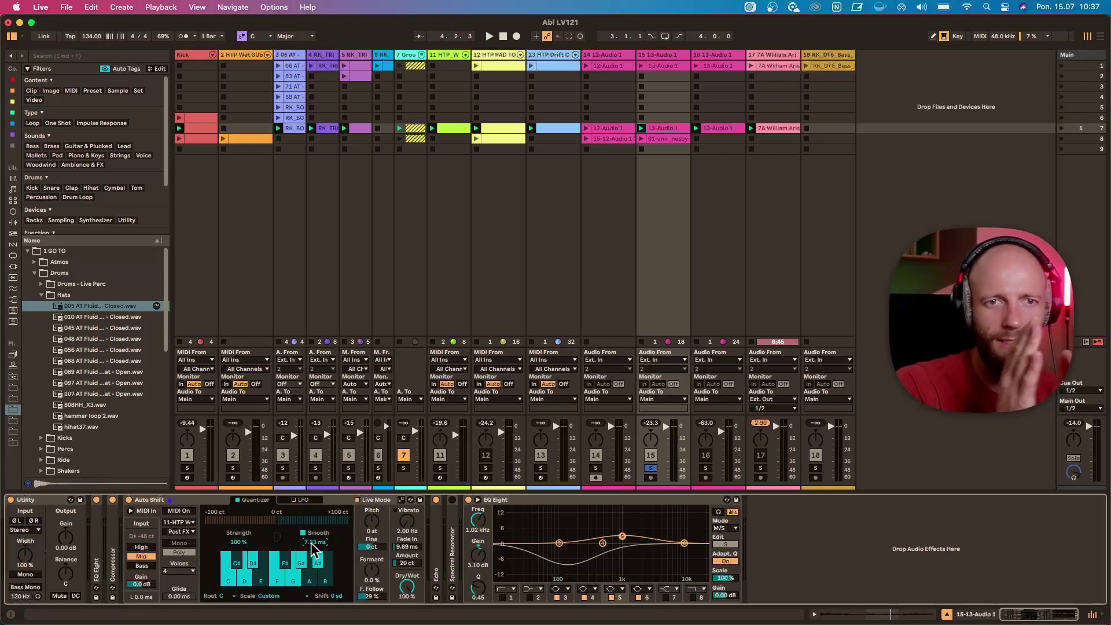
key("space")
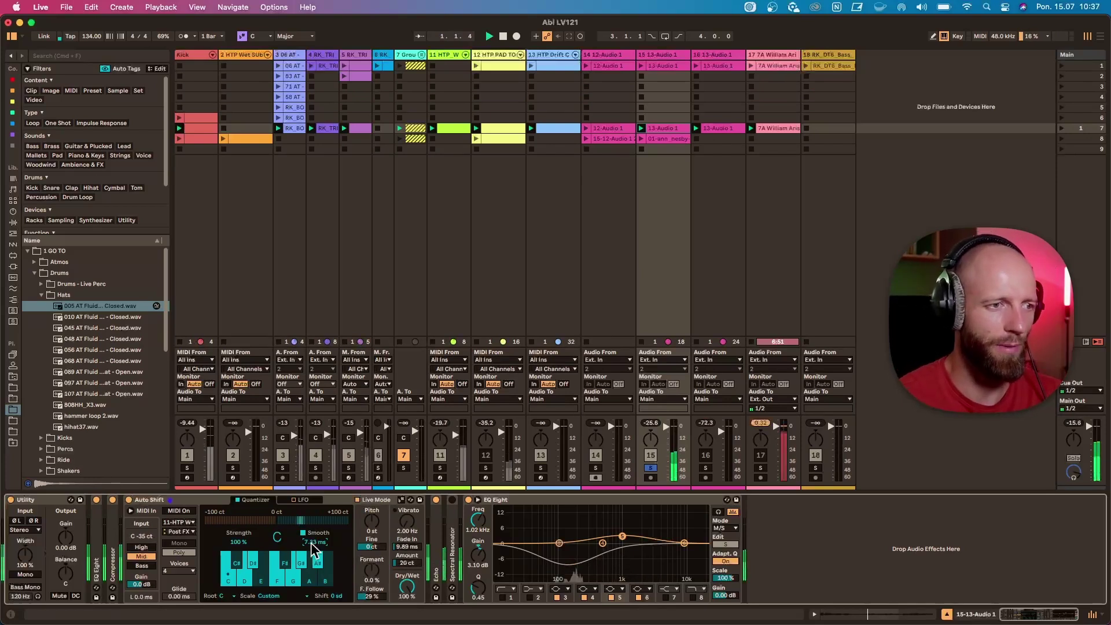
mouse_move(312, 548)
left_mouse_down()
mouse_move(313, 520)
mouse_move(312, 548)
left_mouse_up()
key("space")
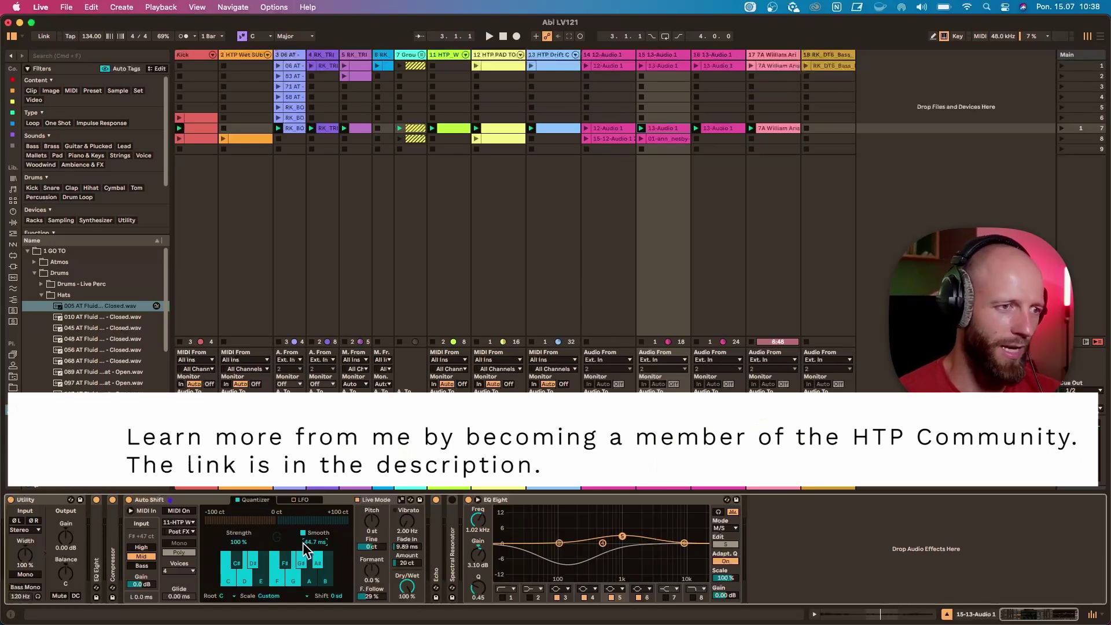
key("space")
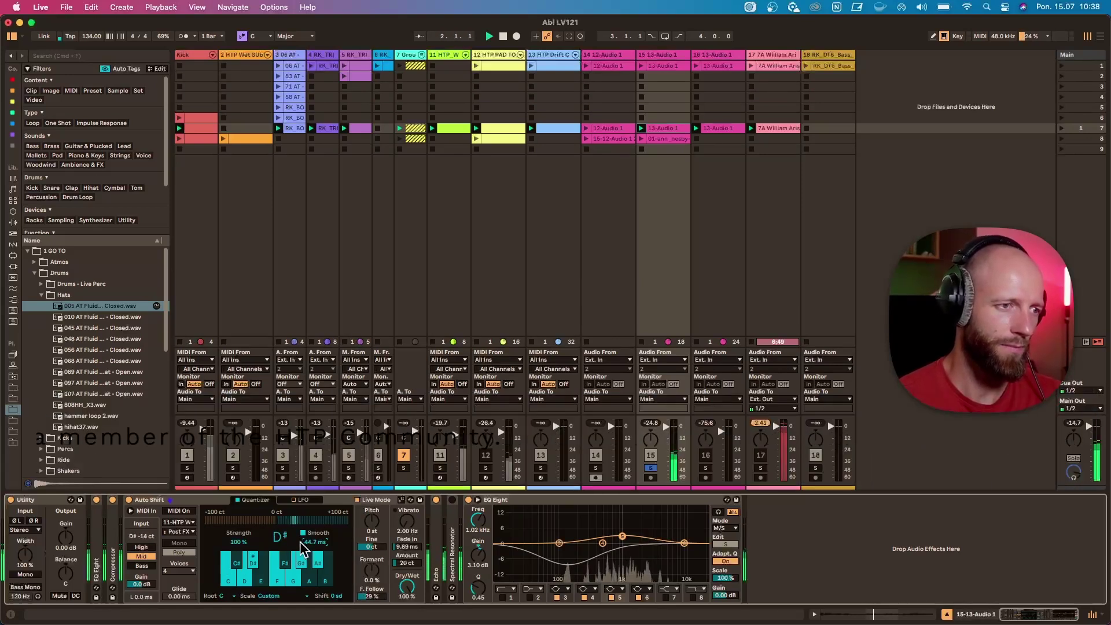
left_click(652, 468)
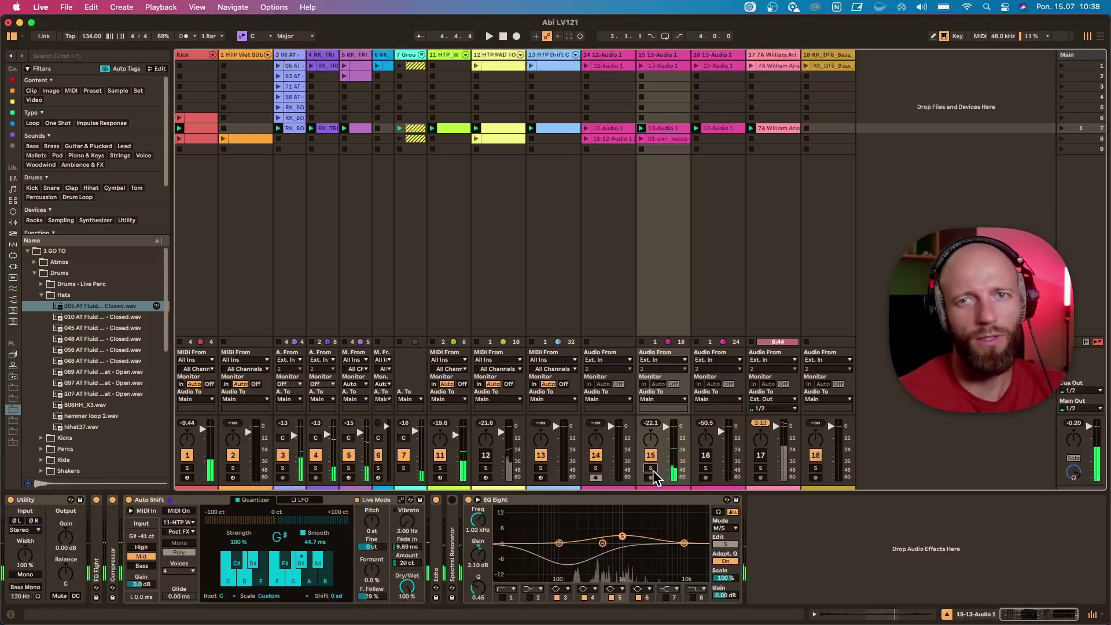
Stop the set's playback with the Space bar.
key("space")
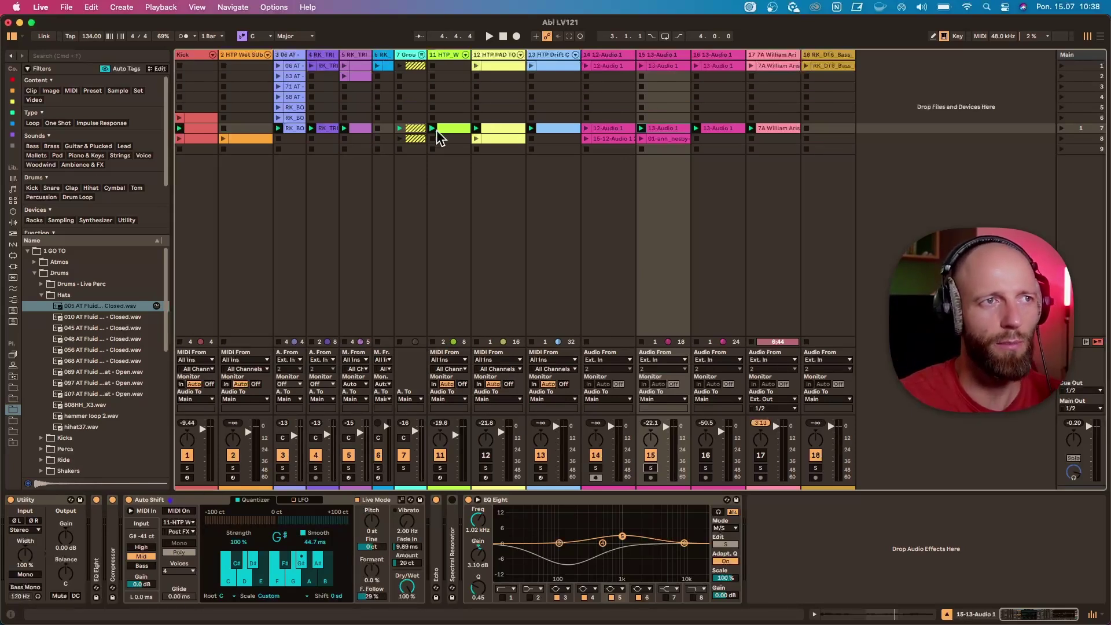
Solo track 11, then set track 15's Auto Shift to take MIDI from track 11 (HTP).
left_click(440, 467)
key("space")
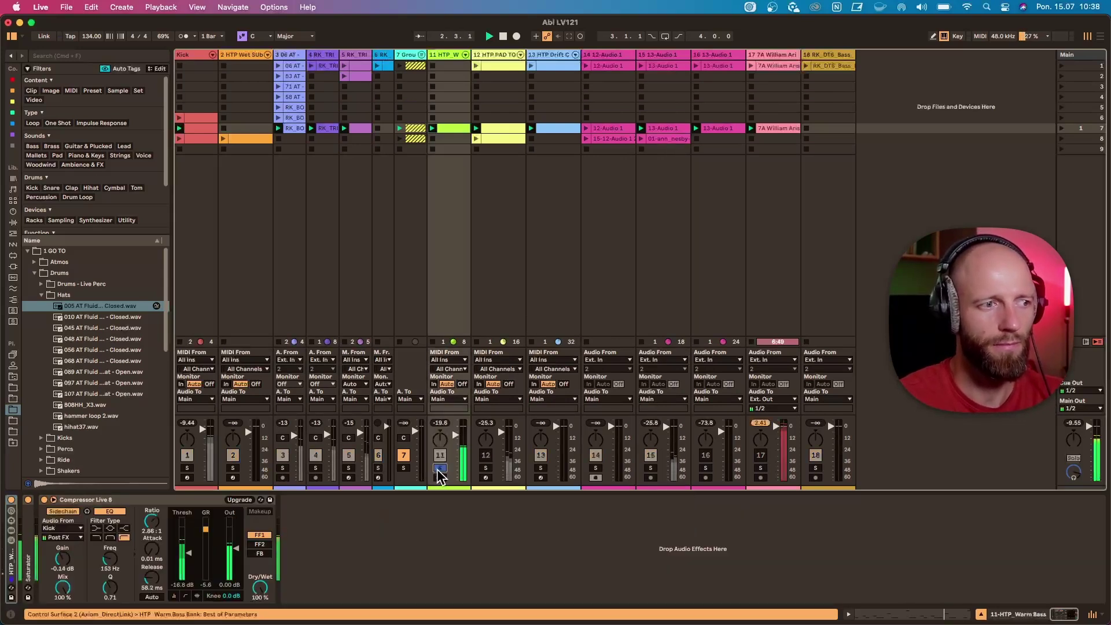
left_click(671, 53)
left_click(663, 129)
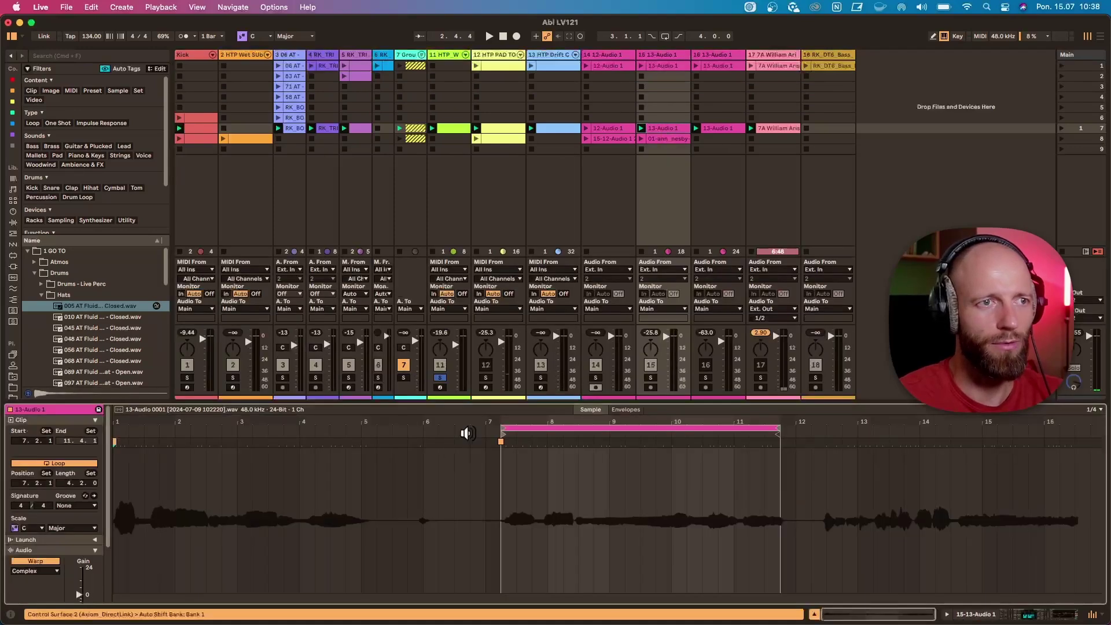
left_click(660, 54)
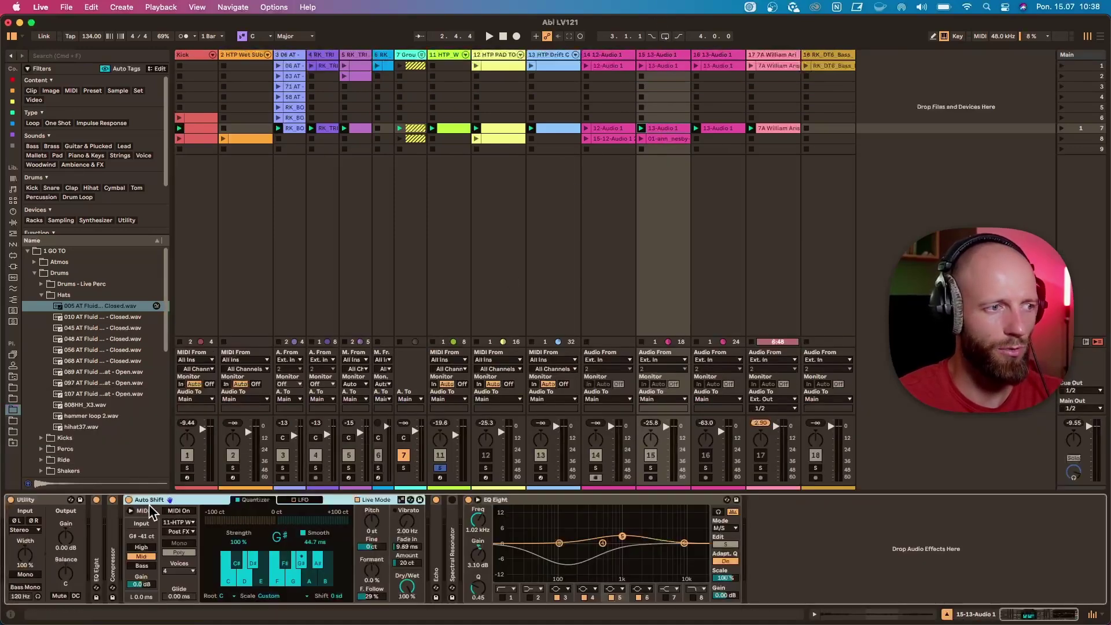
left_click(176, 521)
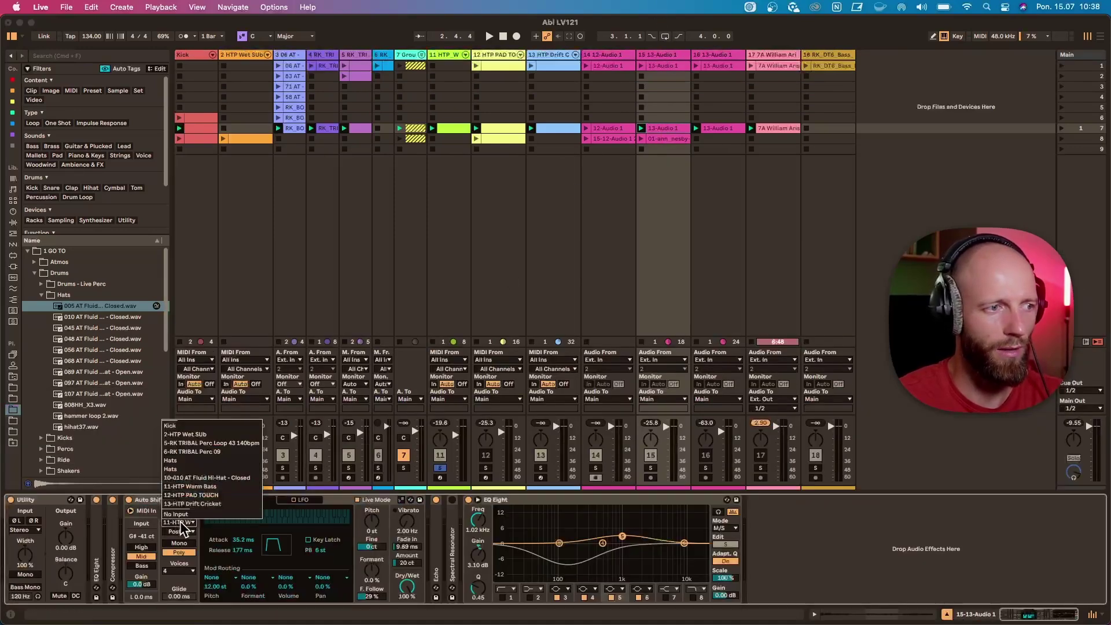
left_click(198, 493)
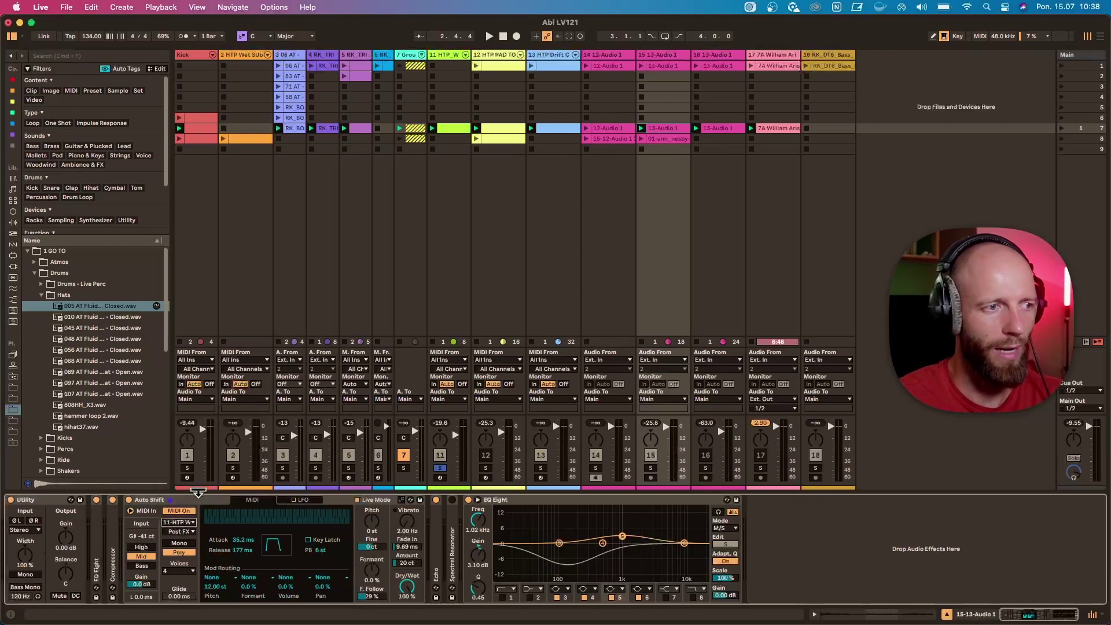
Unsolo track 11, play the set, and solo then unsolo track 15 to hear the shifted vocal.
left_click(439, 469)
key("space")
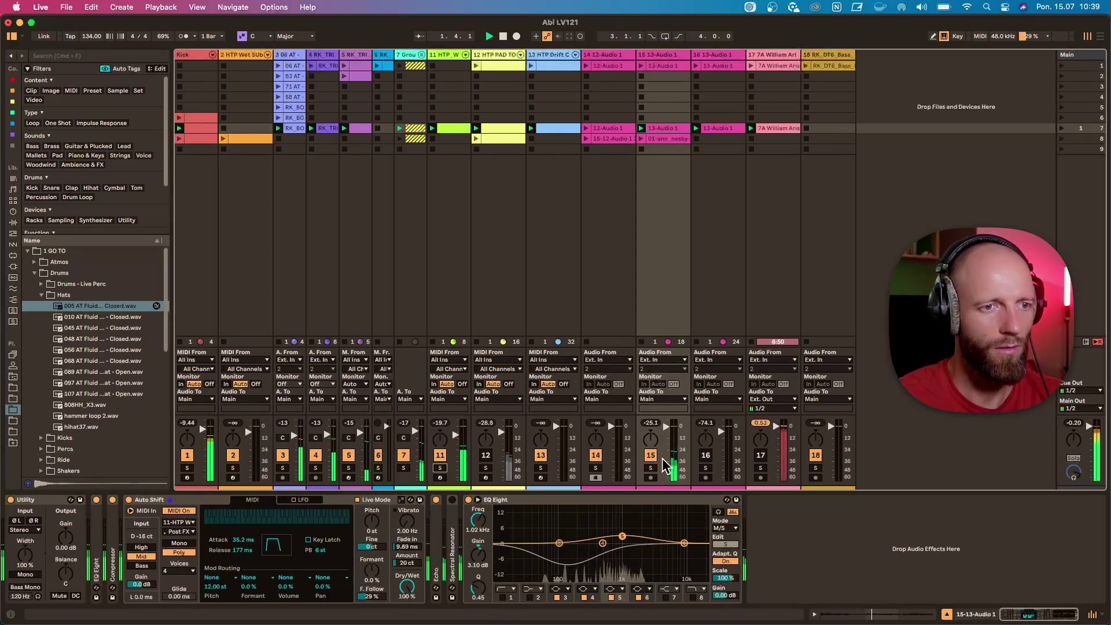
left_click(650, 467)
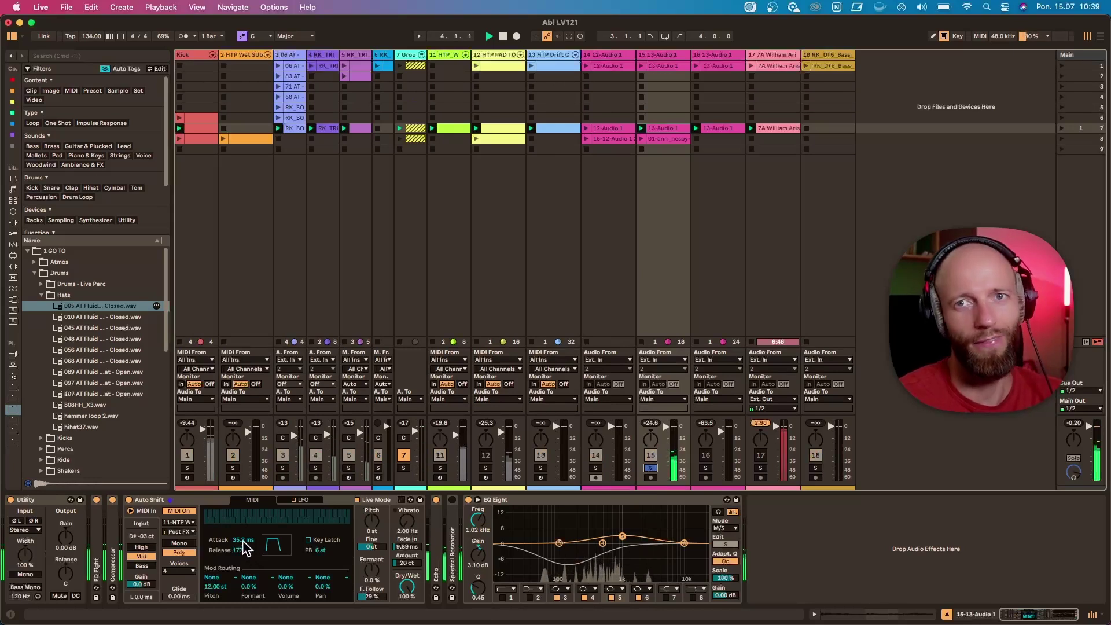
left_click(651, 467)
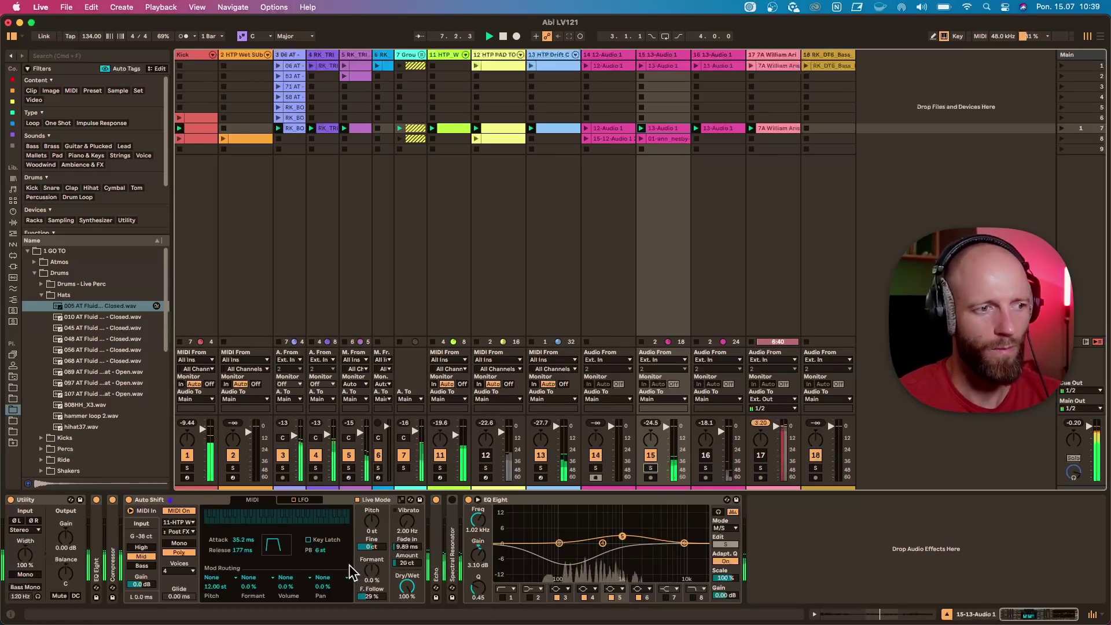
Lower Auto Shift's pitch modulation amount and raise Formant in stages to roughly 48 %.
left_click_drag(222, 585, 222, 593)
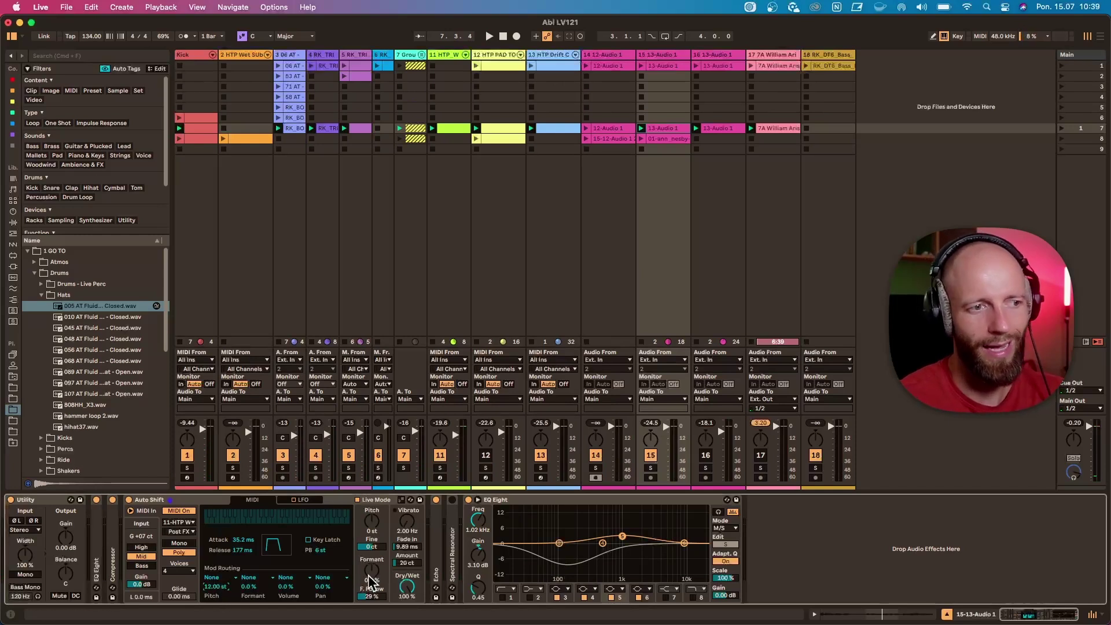
left_click_drag(370, 582, 370, 575)
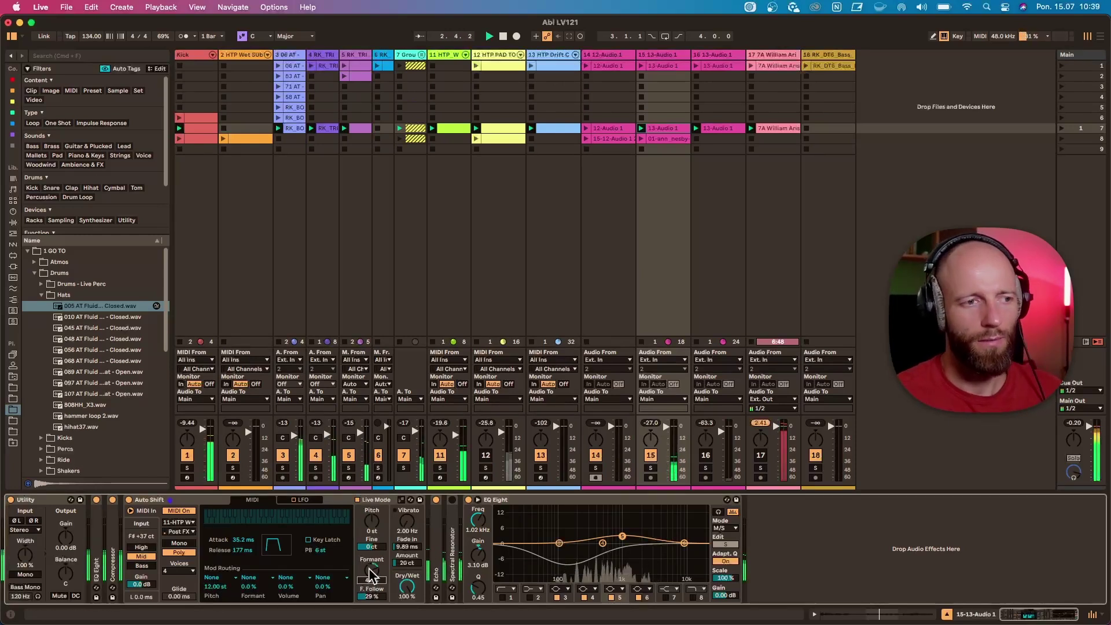
left_click_drag(370, 575, 370, 553)
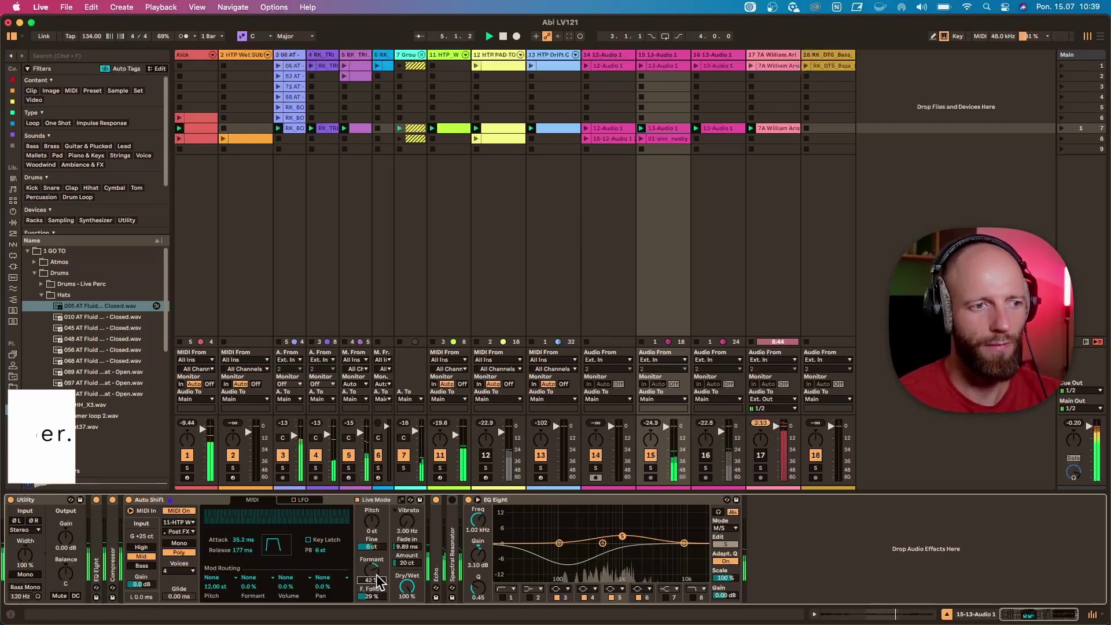
left_click_drag(370, 579, 370, 578)
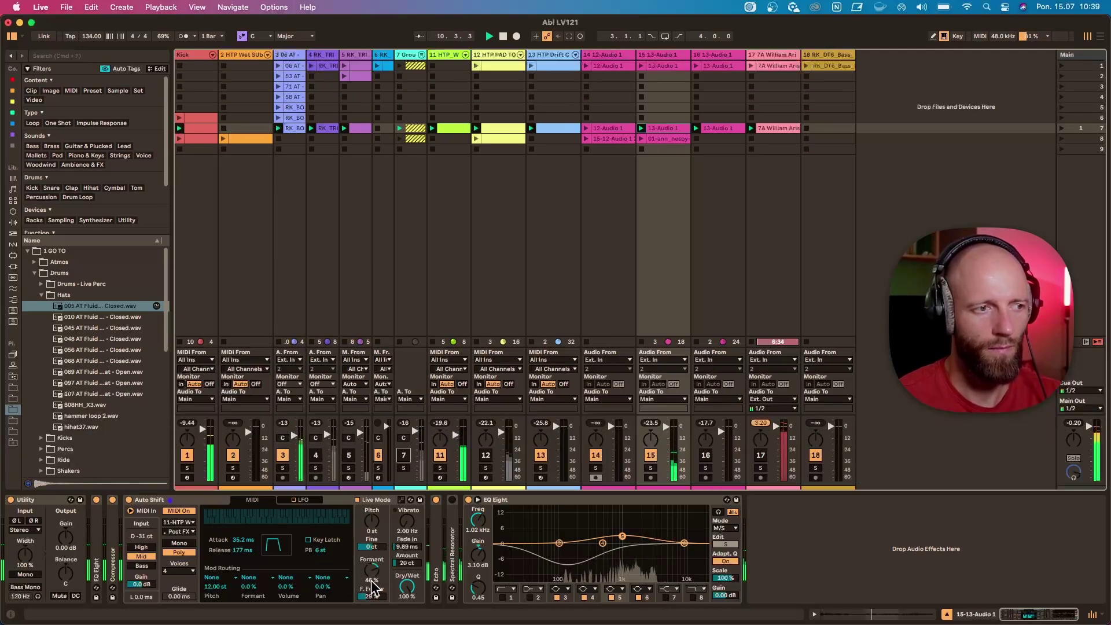
left_click(439, 467)
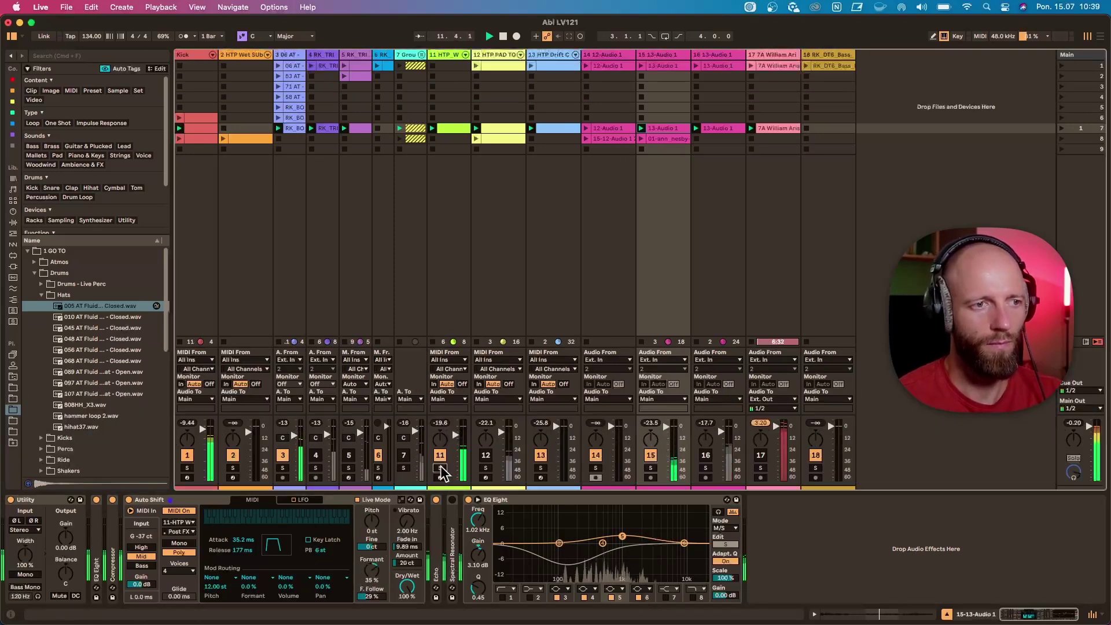
left_click(650, 468)
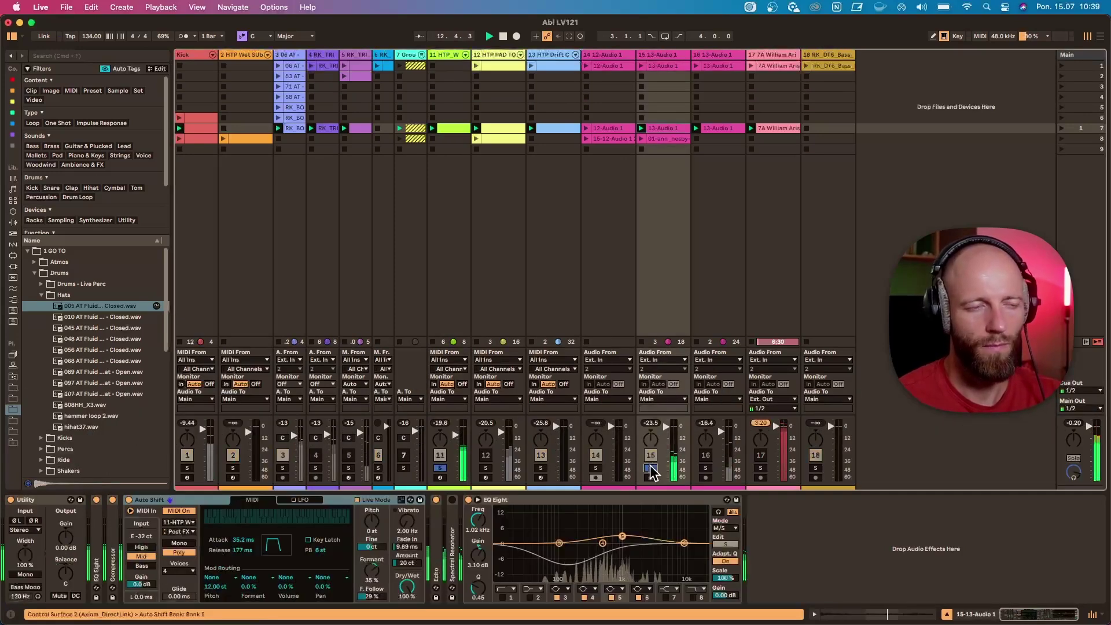
left_click(188, 468)
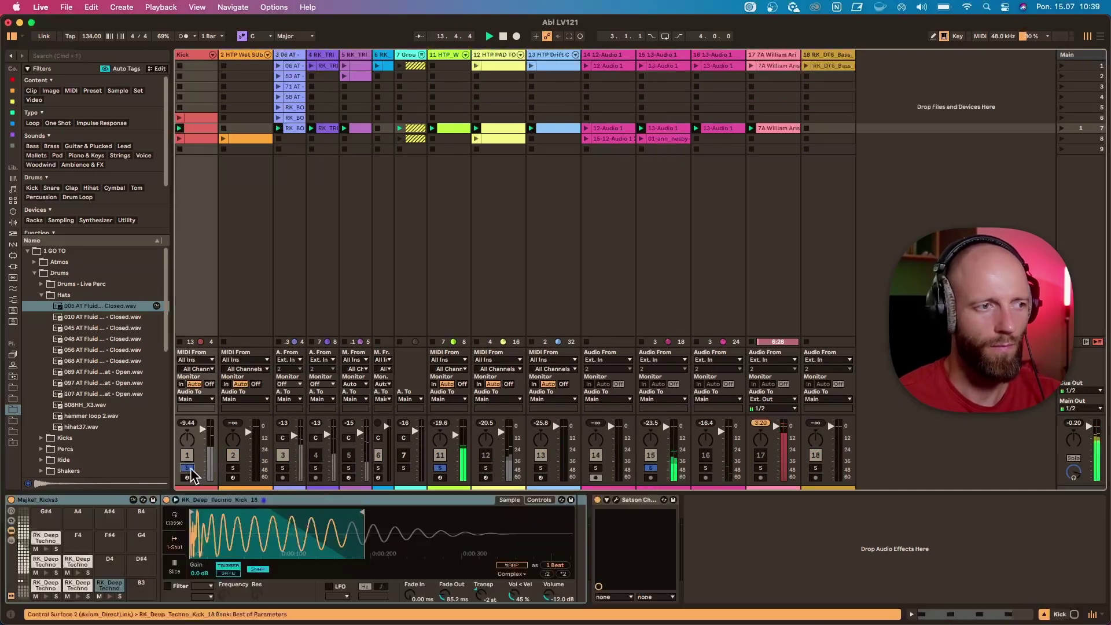
left_click(188, 468)
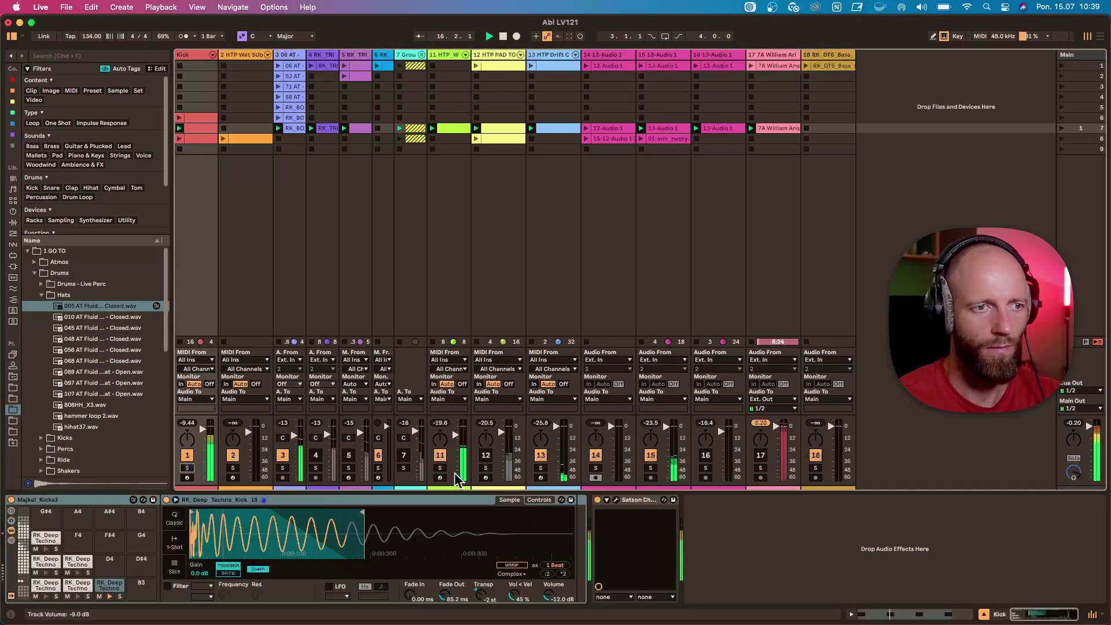
left_click(662, 129)
left_click(656, 57)
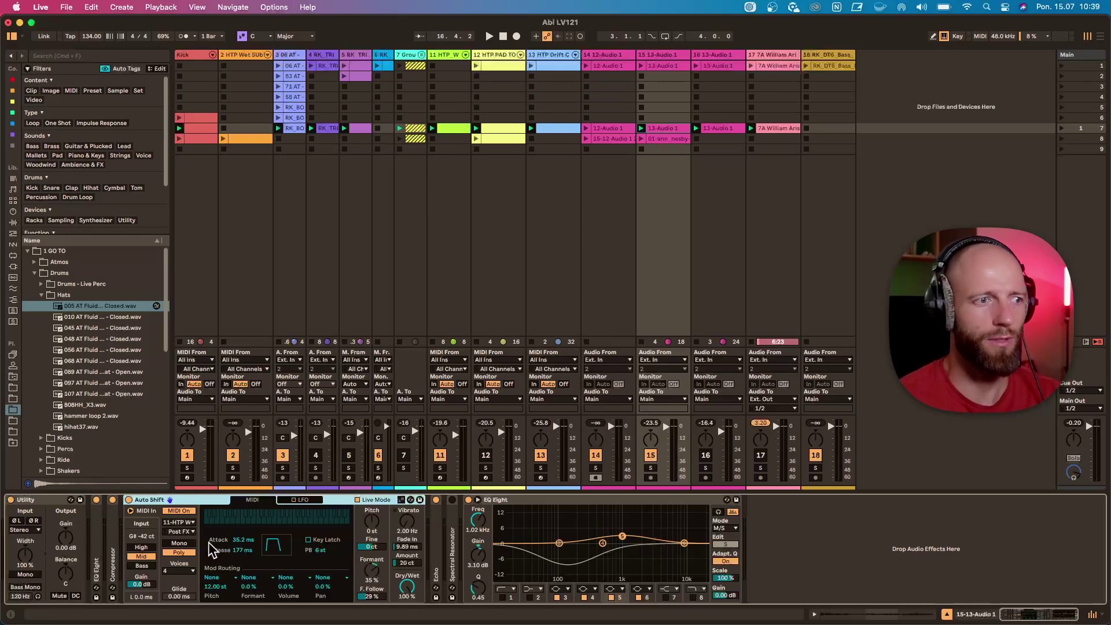
Open track 12's MIDI clip and resize the piano roll to inspect its notes.
left_click(503, 137)
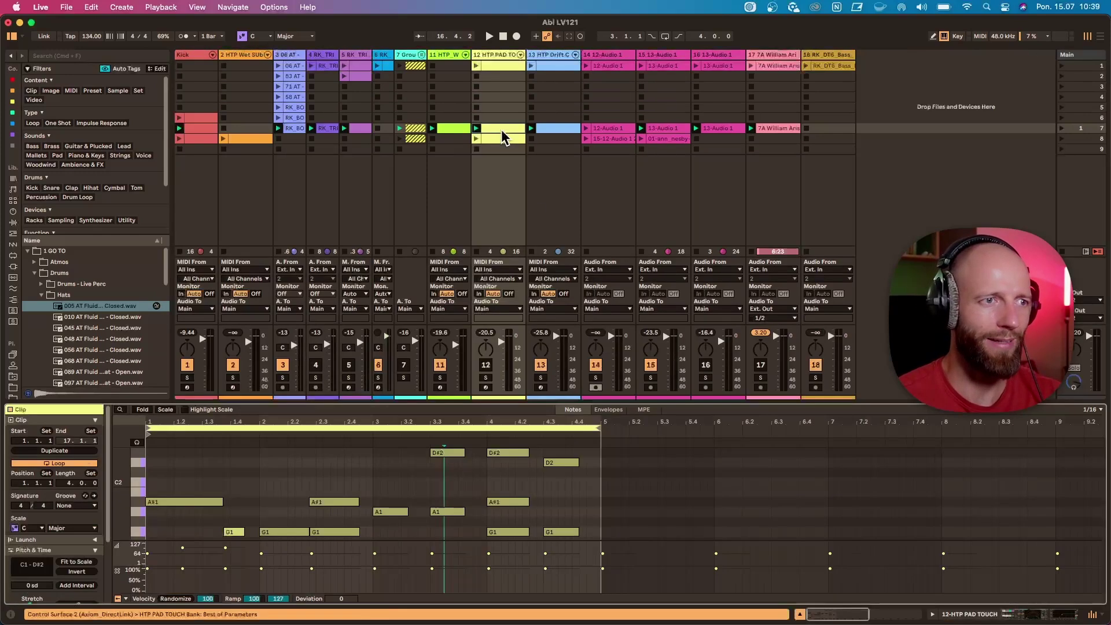
left_click_drag(377, 401, 312, 272)
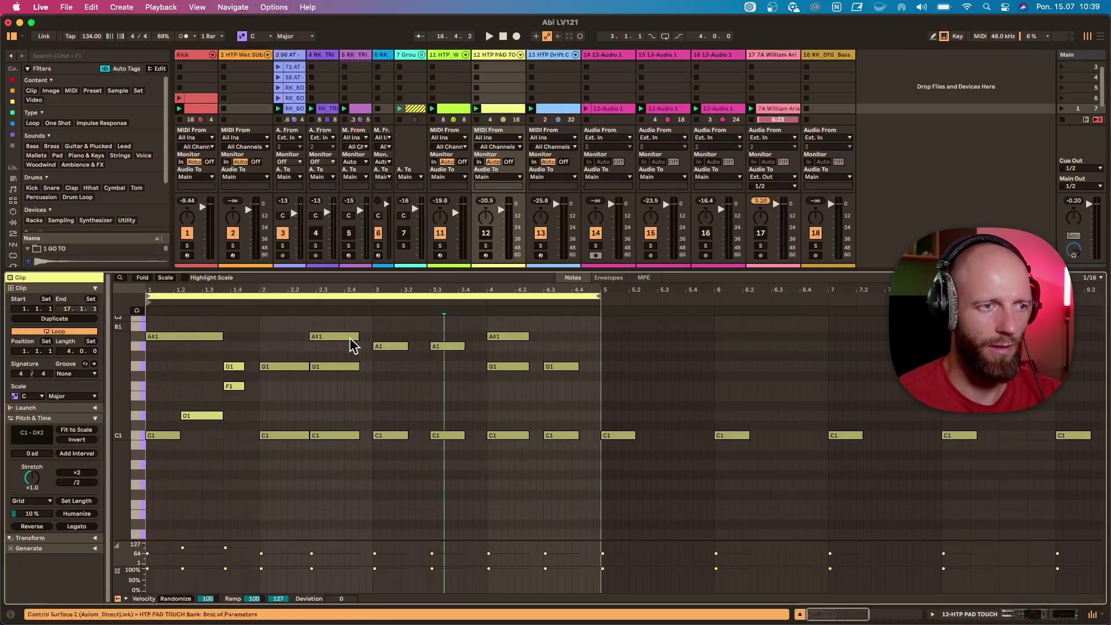
left_click_drag(138, 440, 124, 439)
left_click_drag(513, 275, 513, 300)
Set track 15's Auto Shift MIDI From to 12-HTP, start playback and solo track 15.
left_click(676, 59)
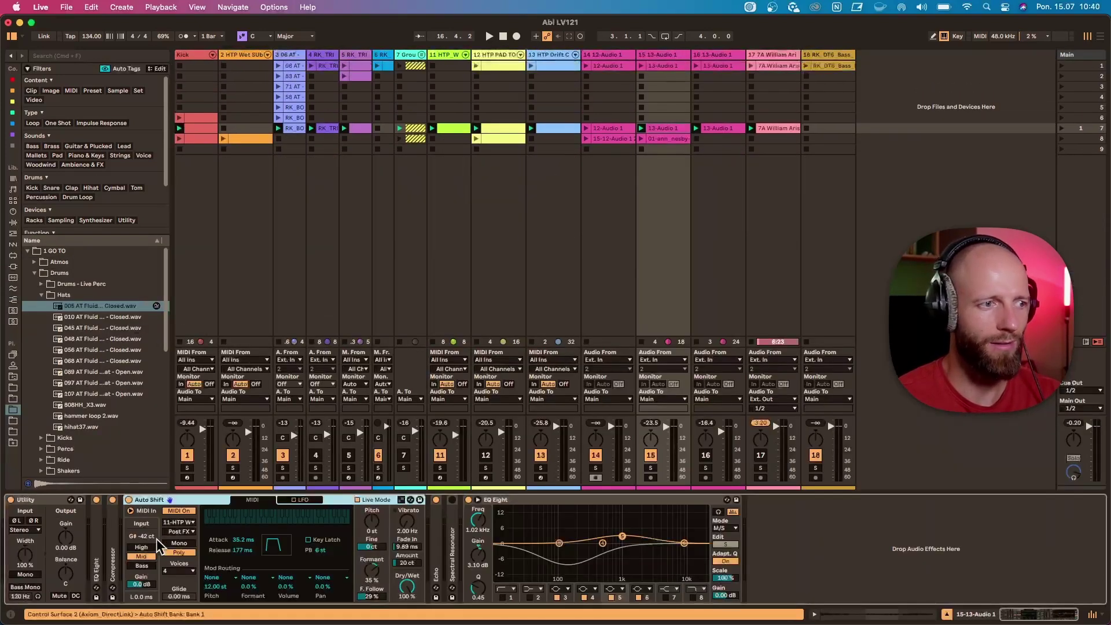
left_click(183, 521)
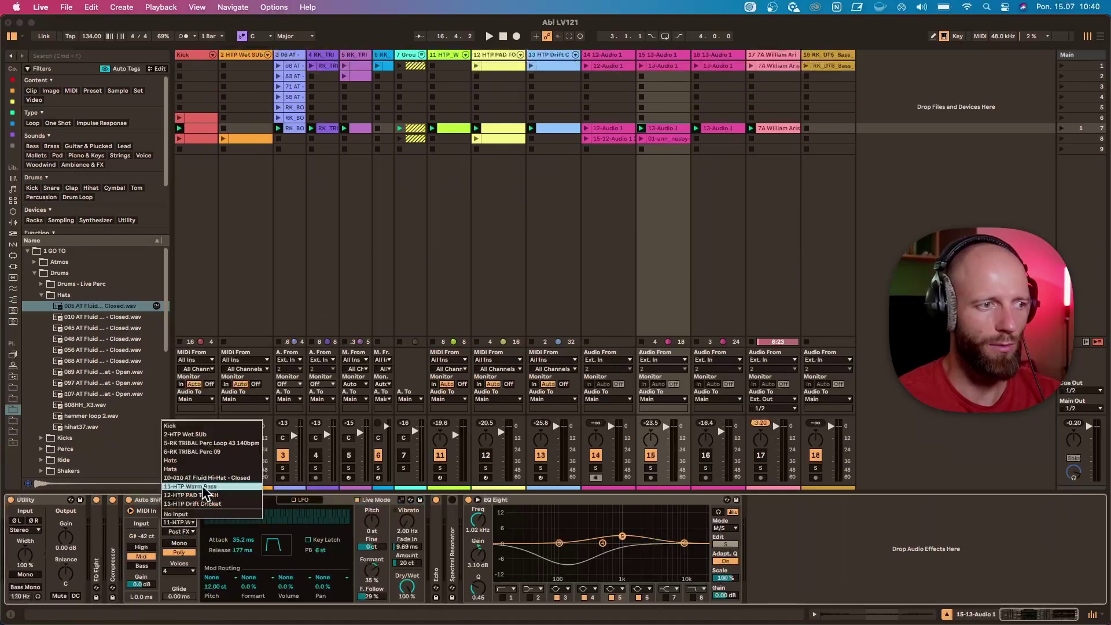
left_click(200, 502)
key("space")
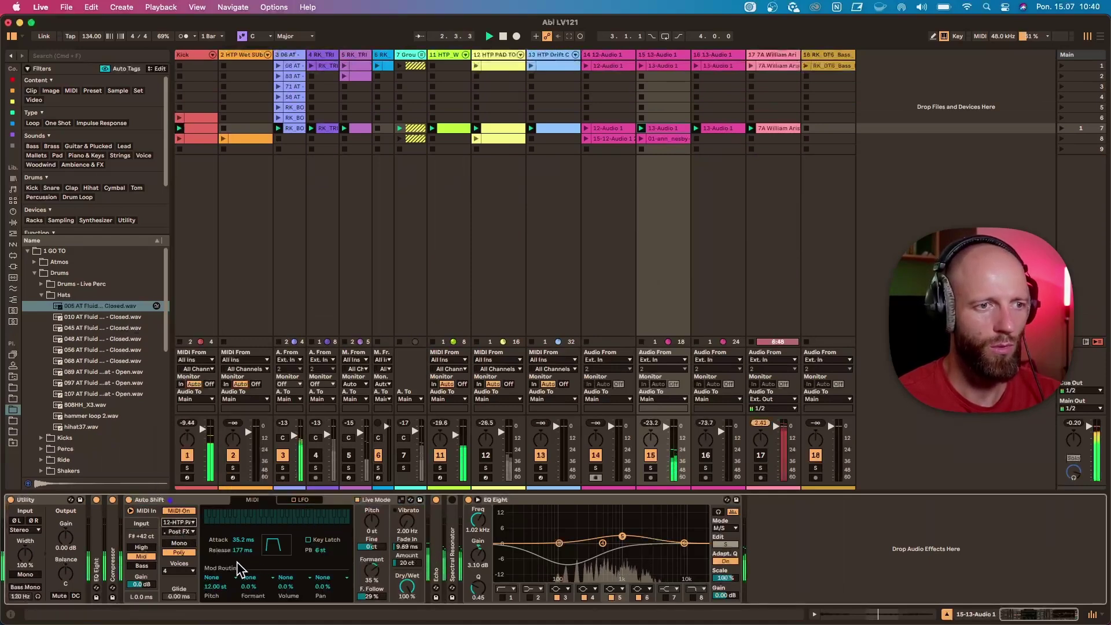
left_click(649, 468)
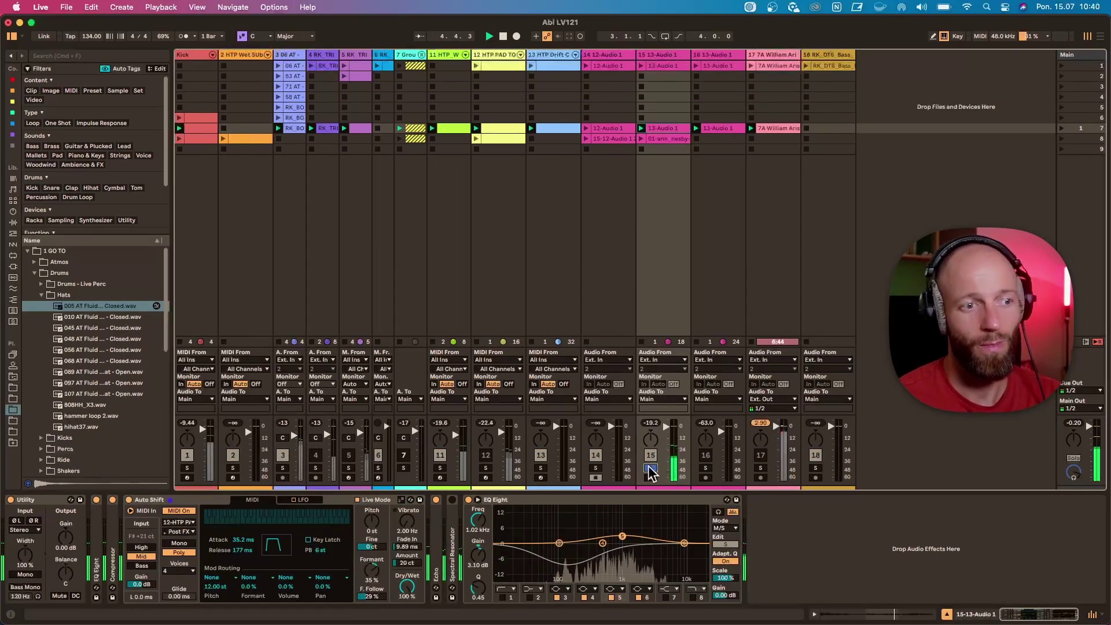
Drop Auto Shift's Formant to -40 %, unsolo track 15 and launch its row-8 clip.
mouse_move(371, 571)
left_mouse_down()
mouse_move(371, 602)
mouse_move(371, 578)
left_mouse_up()
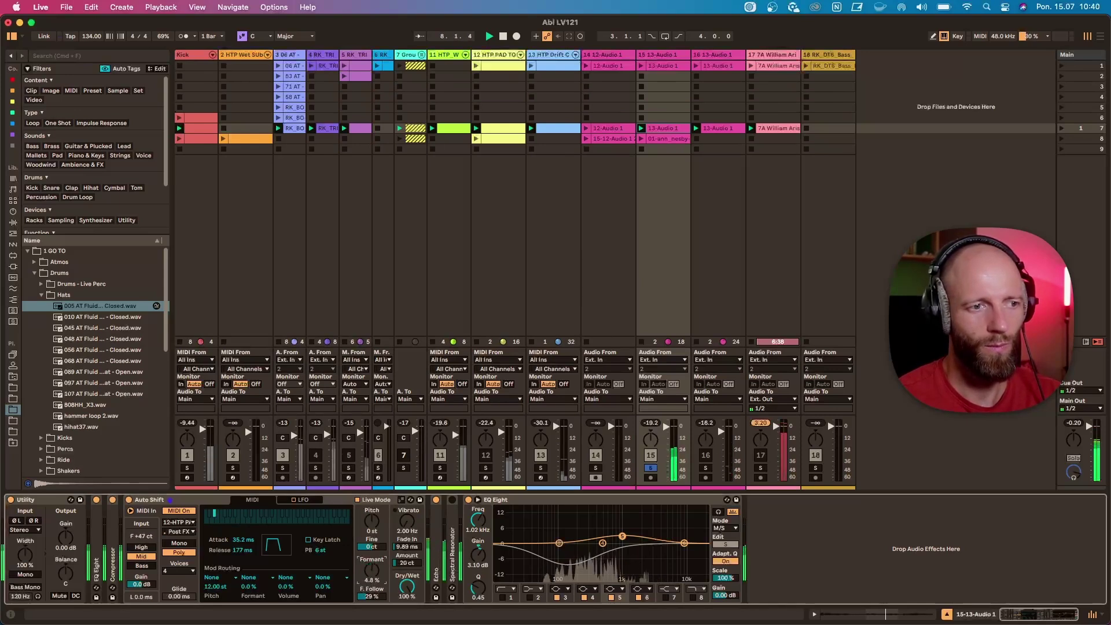
left_click(651, 468)
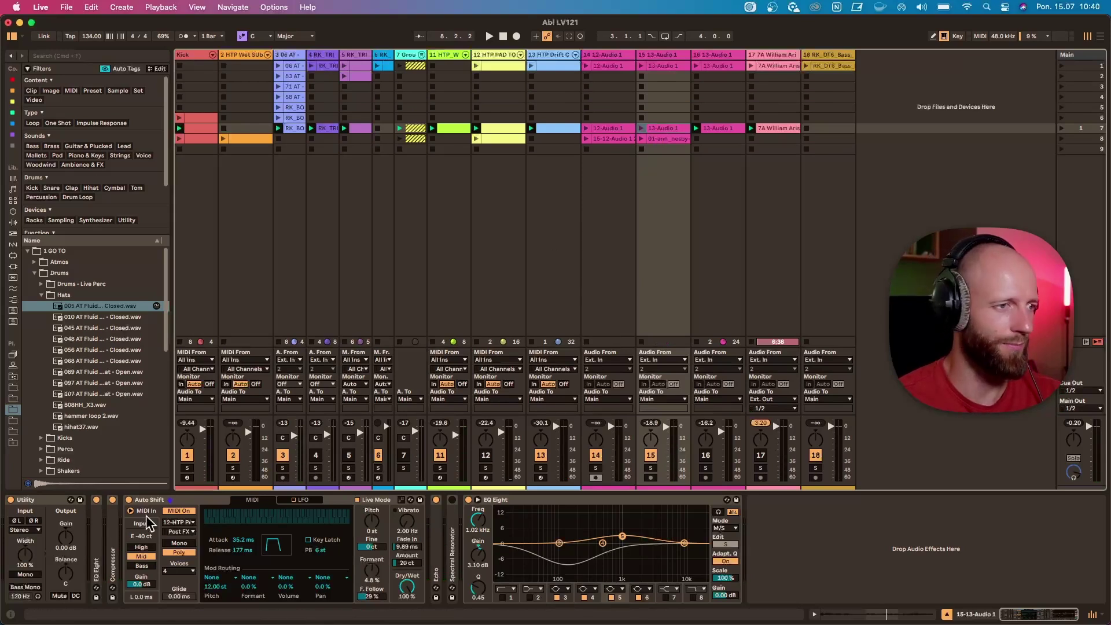
left_click(644, 142)
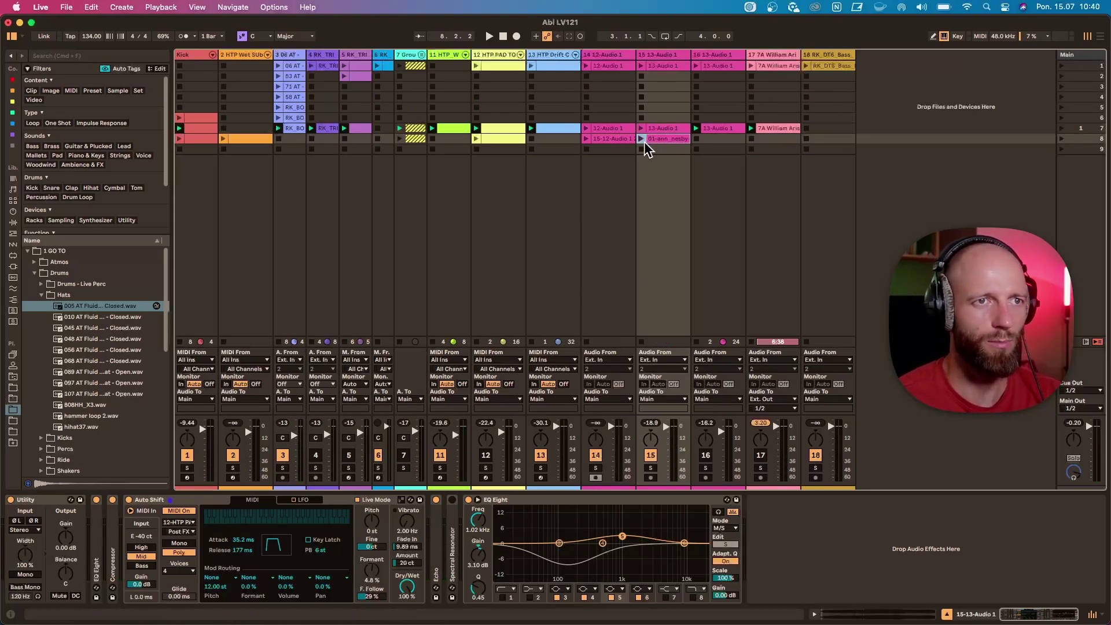
key("space")
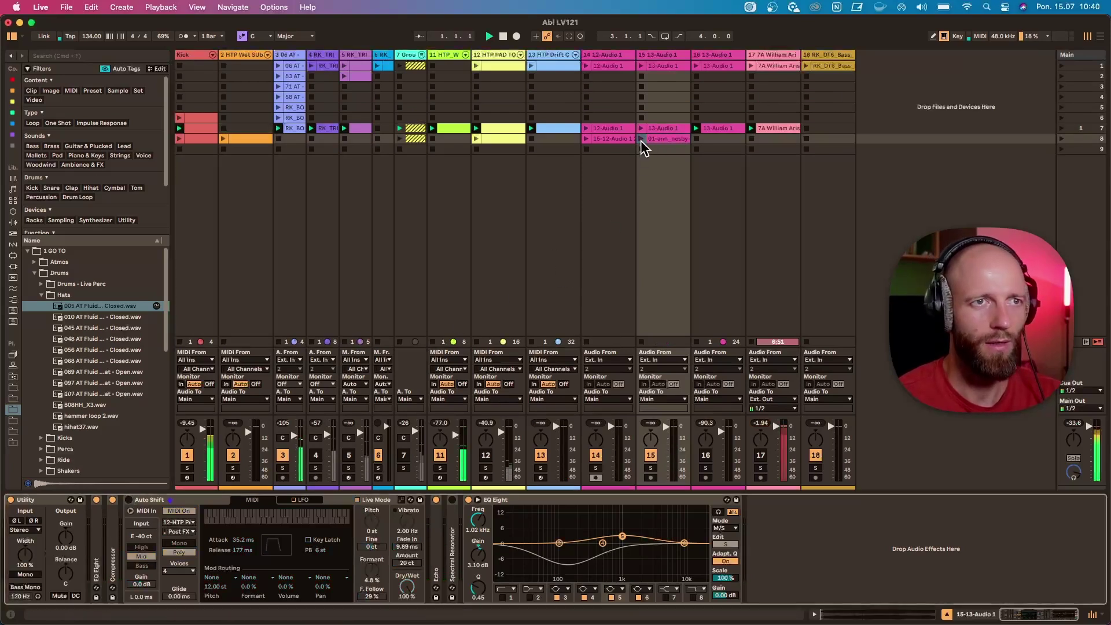
Open track 15's row-8 clip, re-enable Auto Shift with MIDI from track 11, and play.
double_click(659, 140)
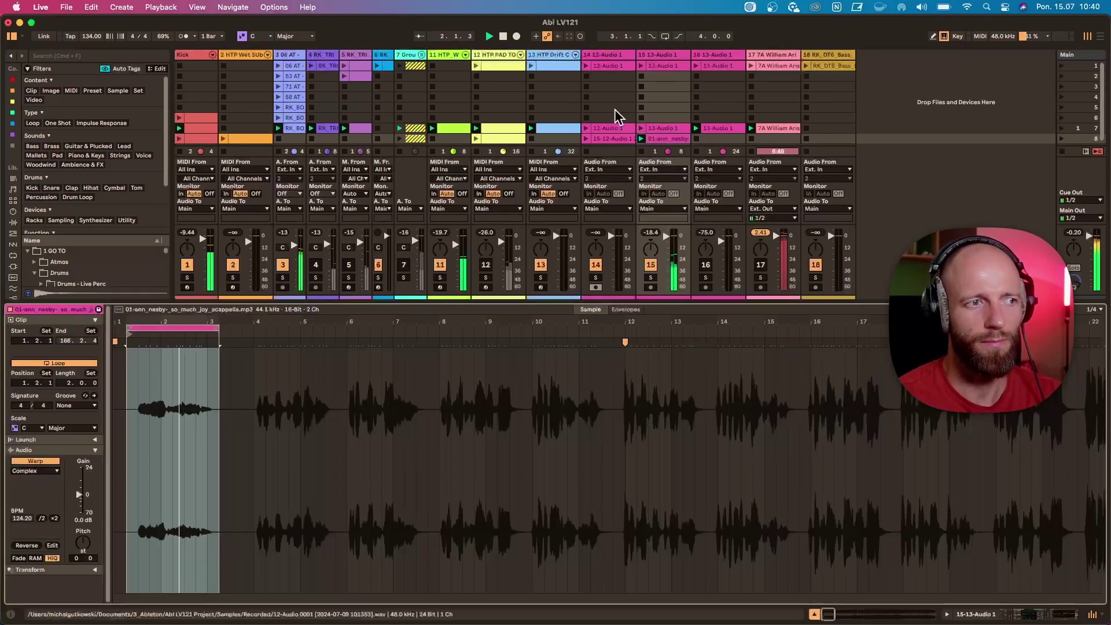
left_click(652, 58)
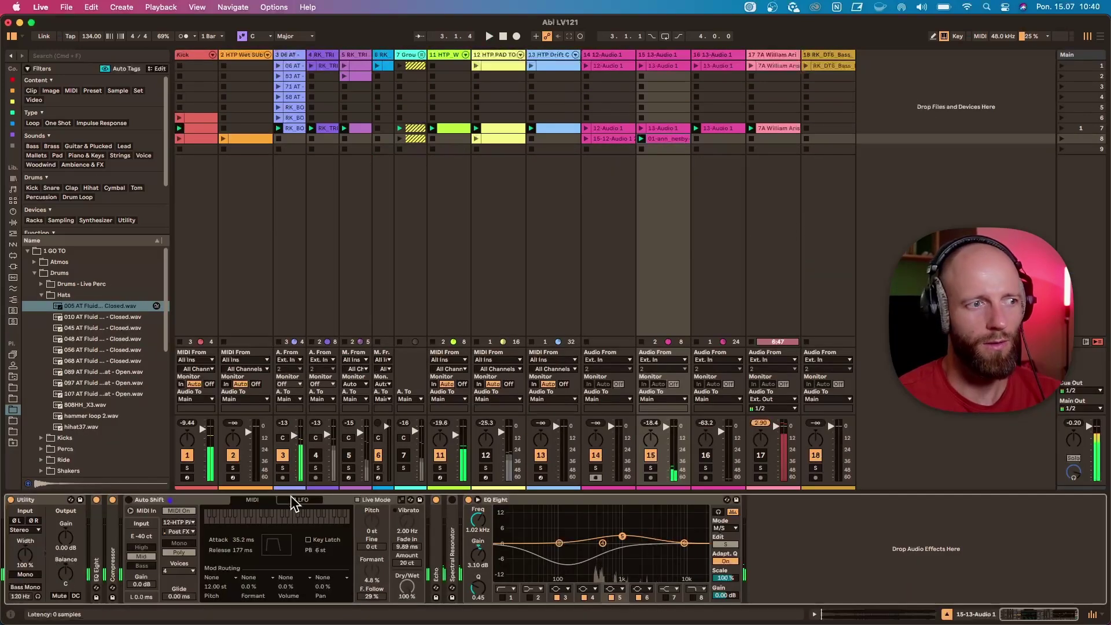
left_click(129, 499)
left_click(190, 523)
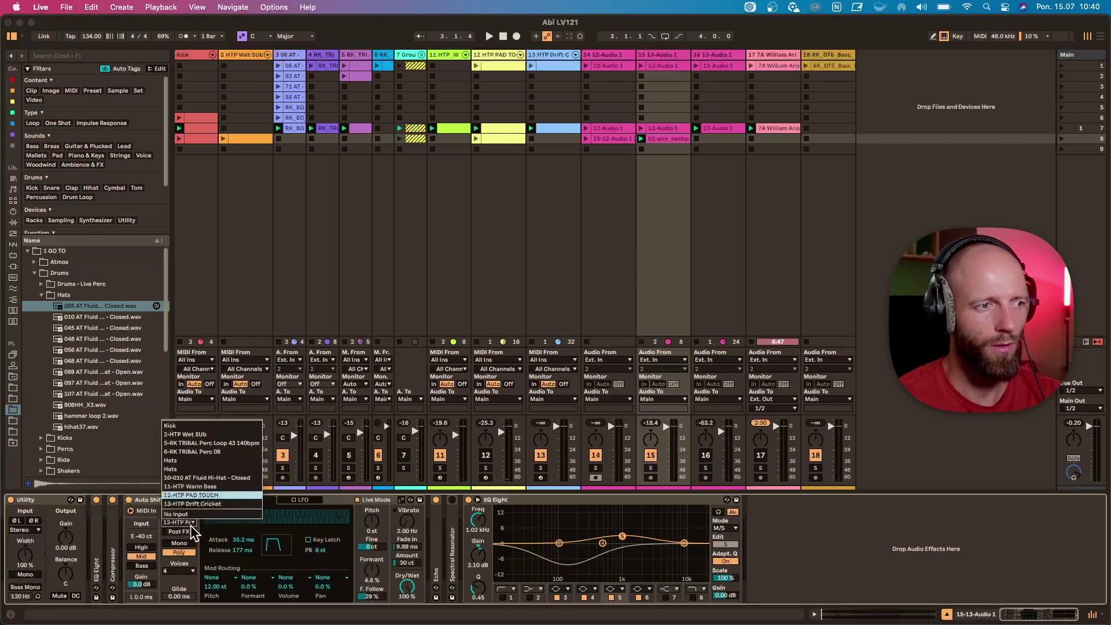
left_click(203, 492)
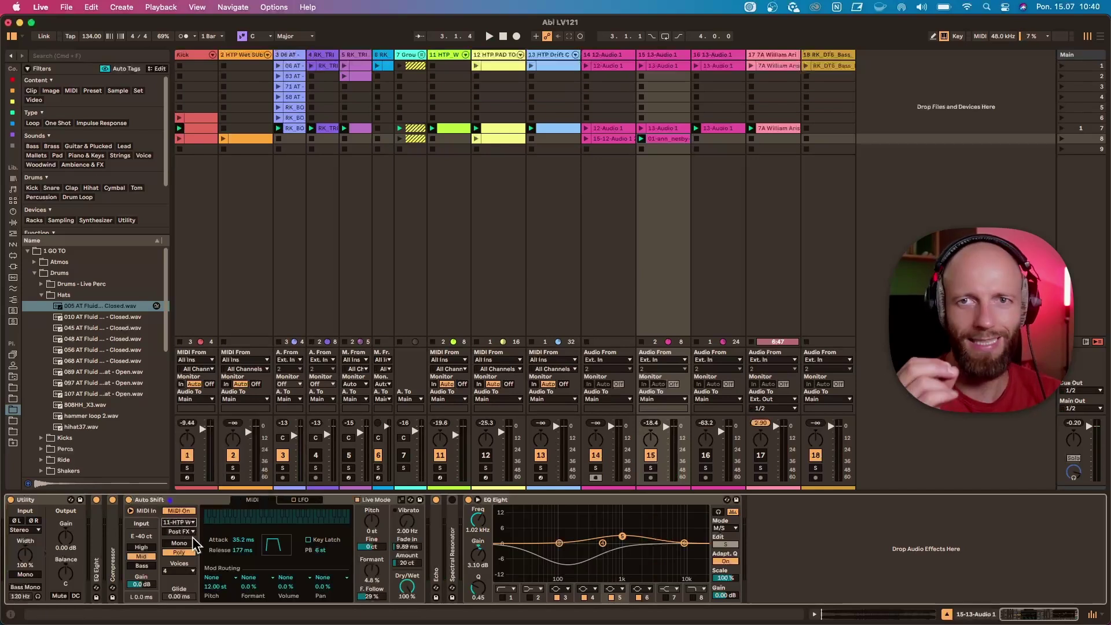
key("space")
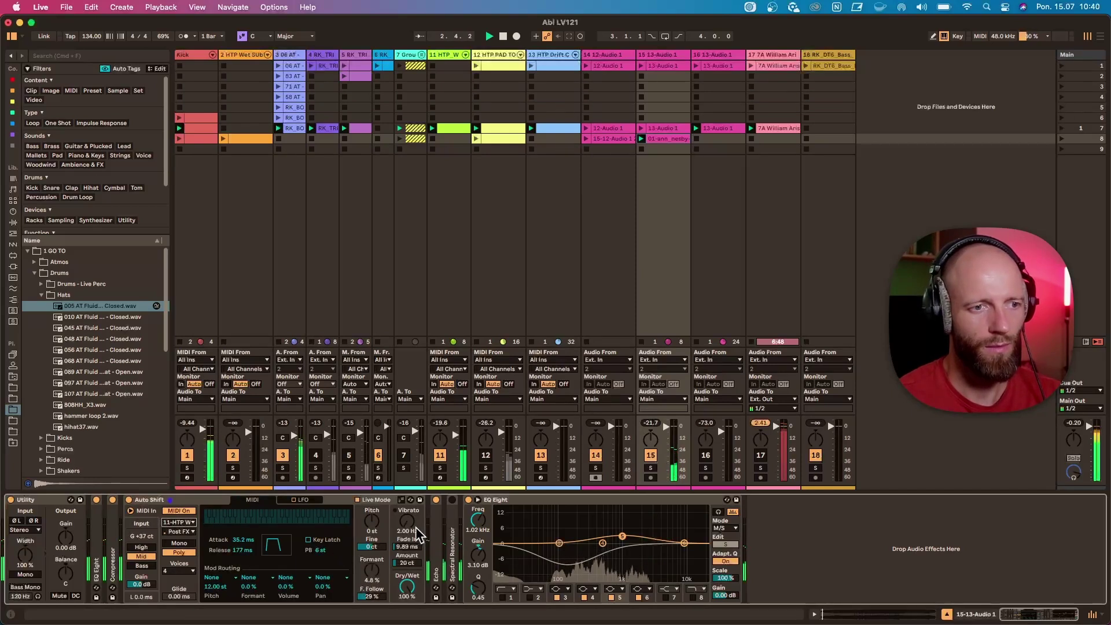
key("space")
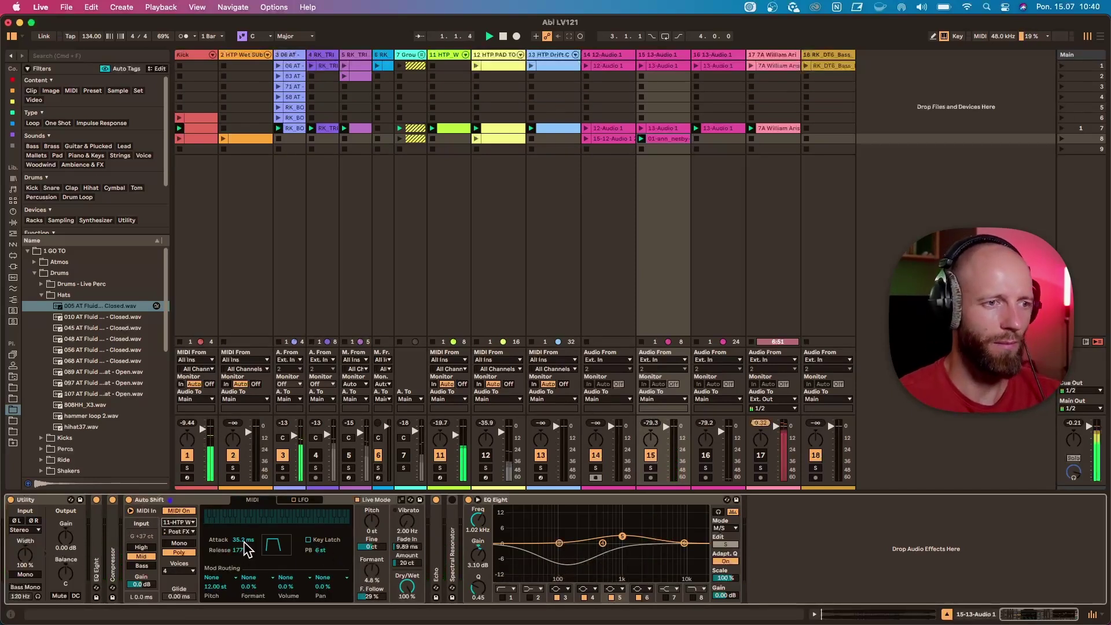
key("space")
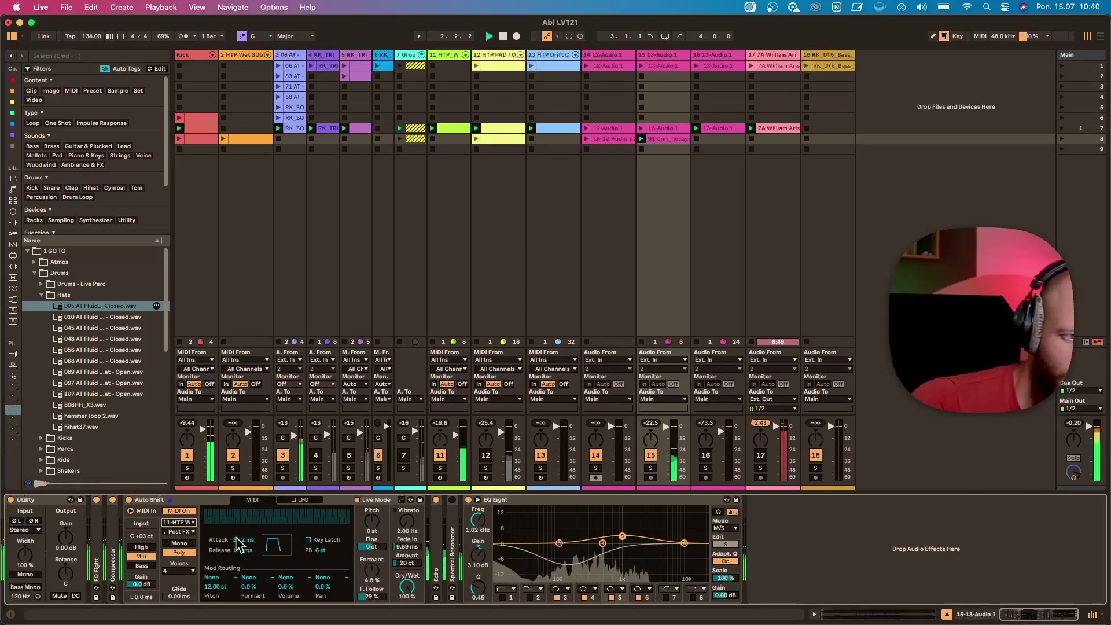
Set Auto Shift's MIDI From to 12-HTP PAD TOUCH and open track 12's clip notes.
left_click(178, 522)
left_click(190, 495)
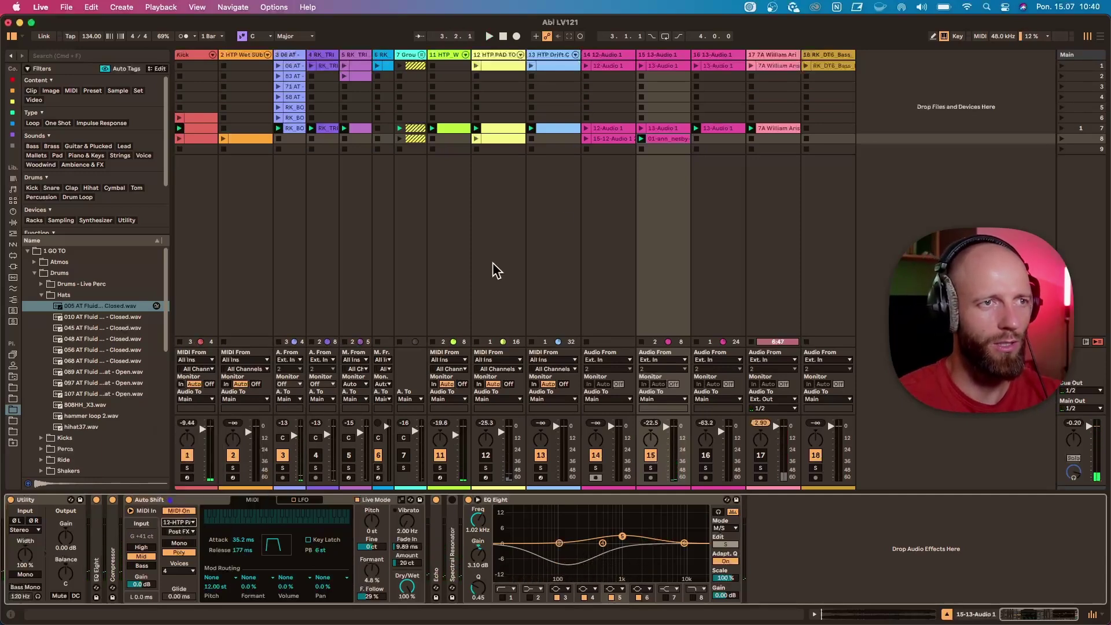
double_click(488, 137)
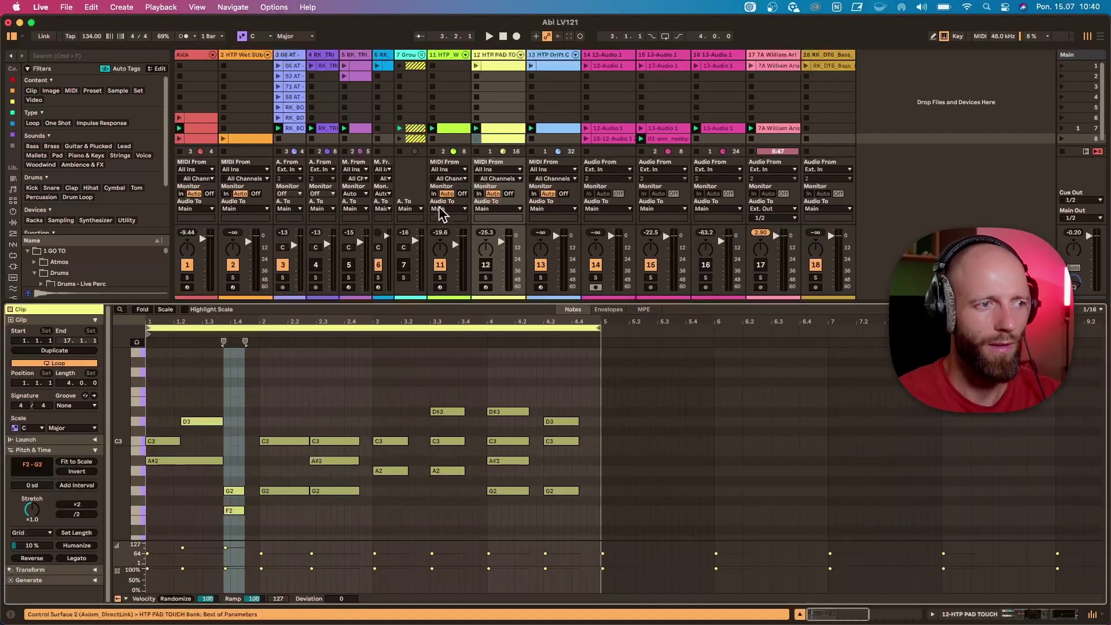
Launch track 12's pad clip and solo track 15, showing its device chain.
left_click(476, 138)
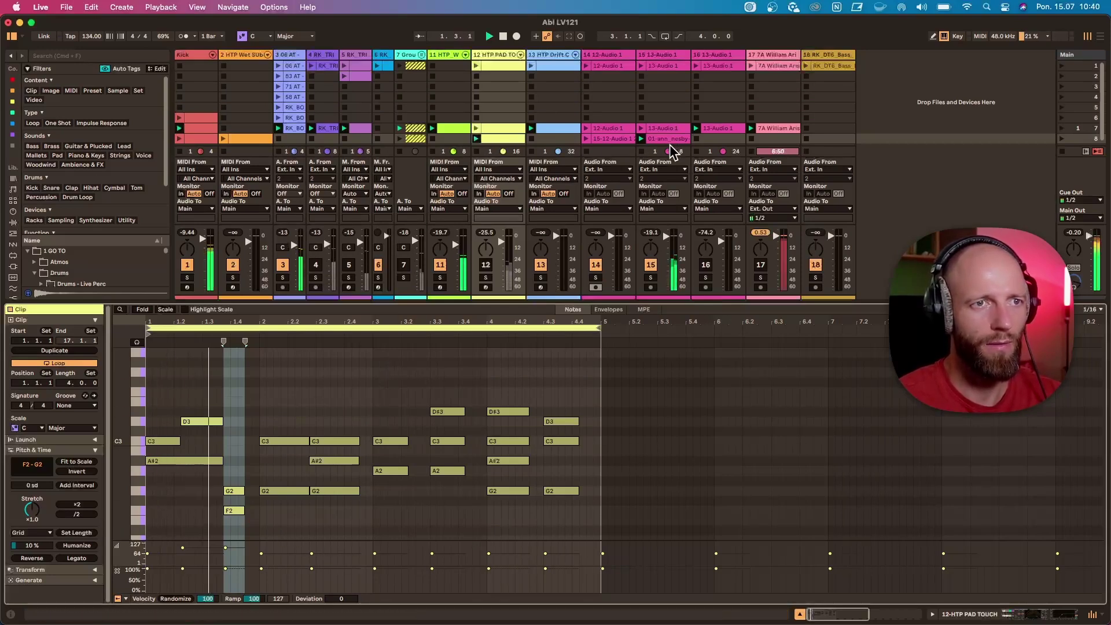
left_click(650, 279)
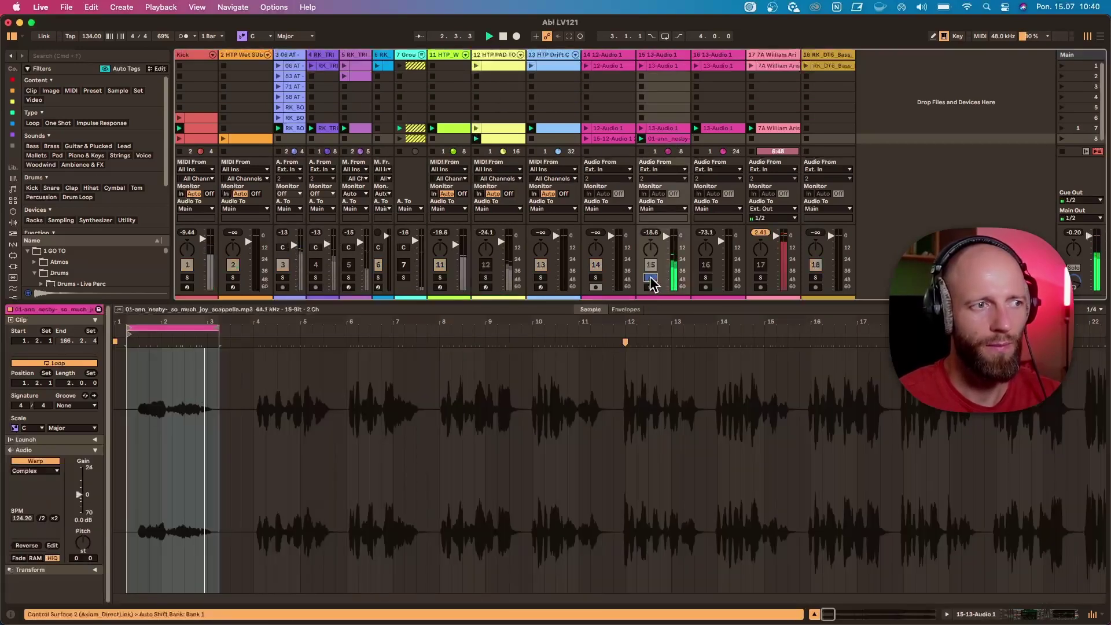
left_click(660, 54)
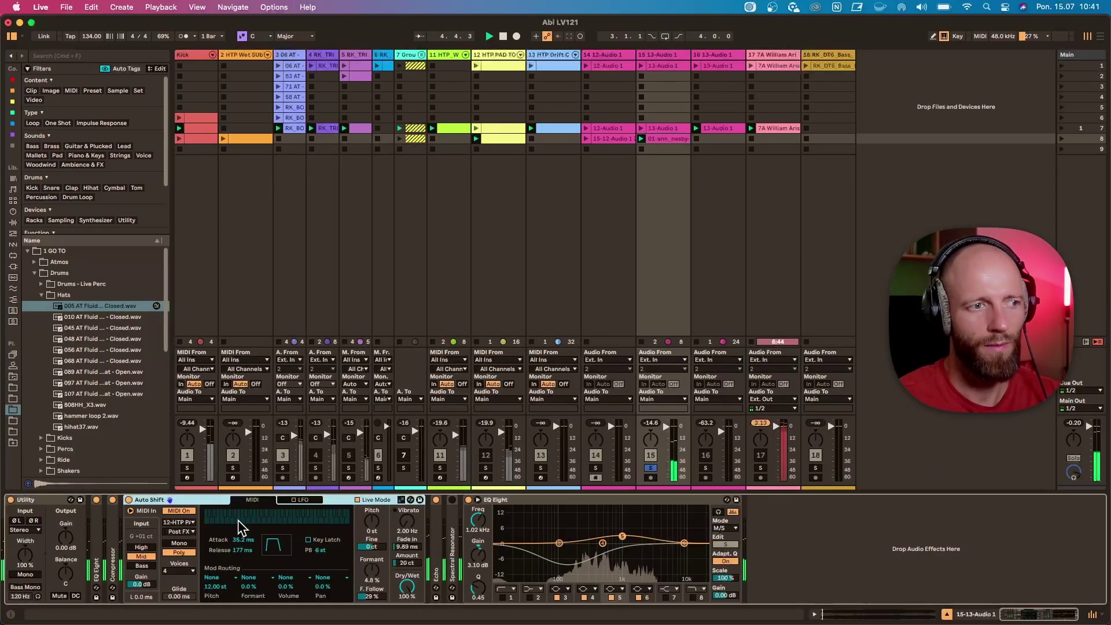
Set Auto Shift Release to 111 ms, lower Formant, unsolo track 15 and reactivate track 7.
mouse_move(239, 550)
left_mouse_down()
mouse_move(238, 570)
mouse_move(243, 555)
left_mouse_up()
left_click(243, 539)
mouse_move(372, 570)
left_mouse_down()
mouse_move(372, 590)
mouse_move(371, 555)
left_mouse_up()
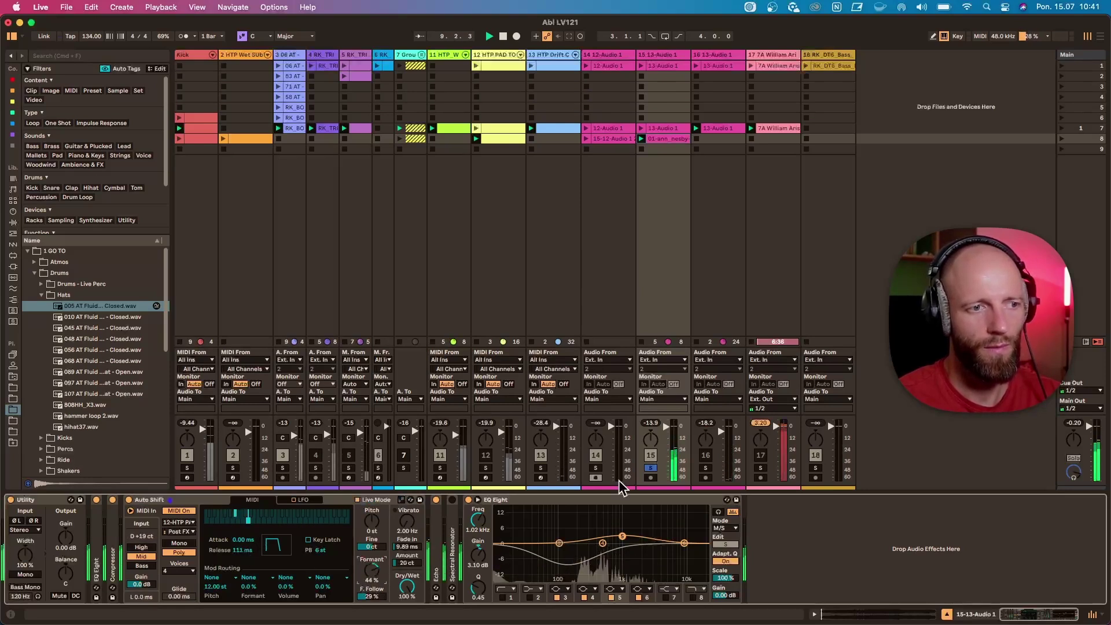
left_click(645, 468)
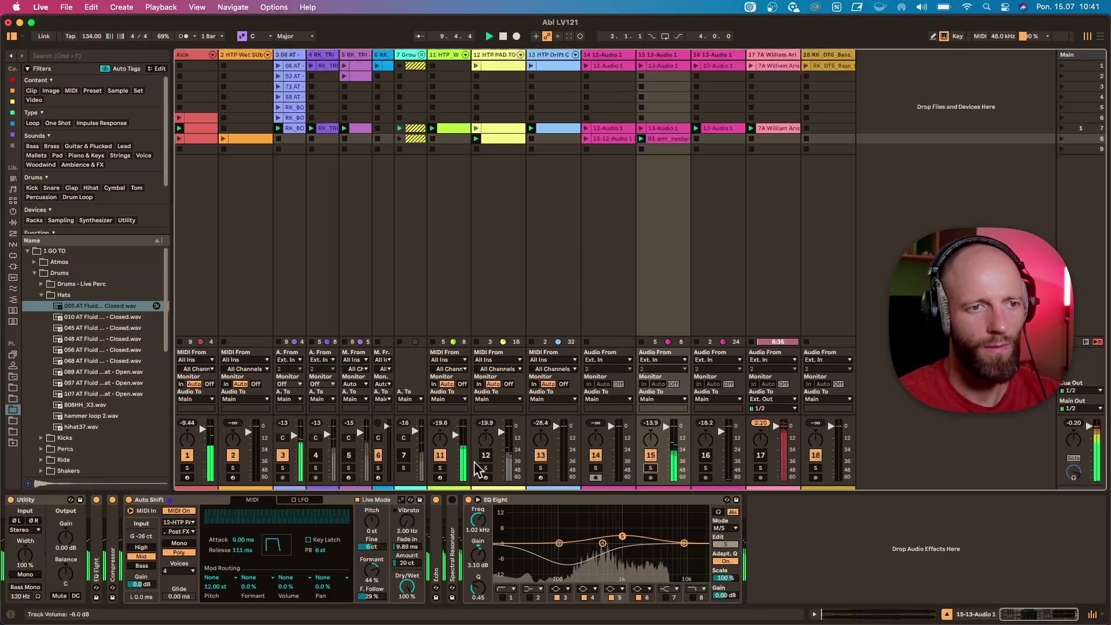
left_click(404, 455)
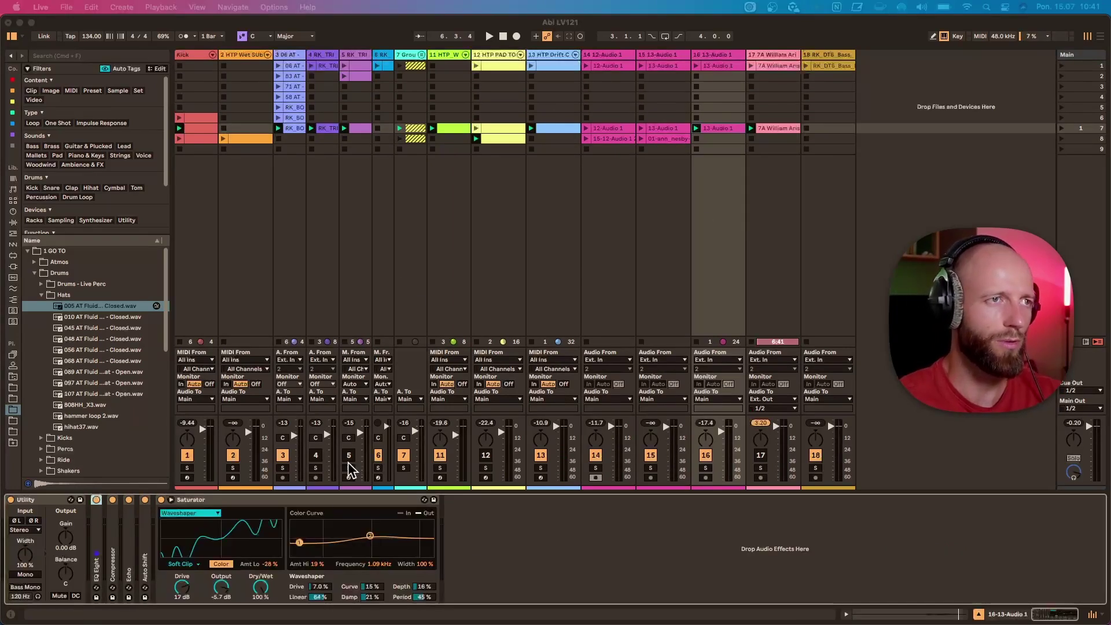
Reactivate track 4, open track 5's row-7 clip devices, and list Instruments in the browser.
left_click(315, 456)
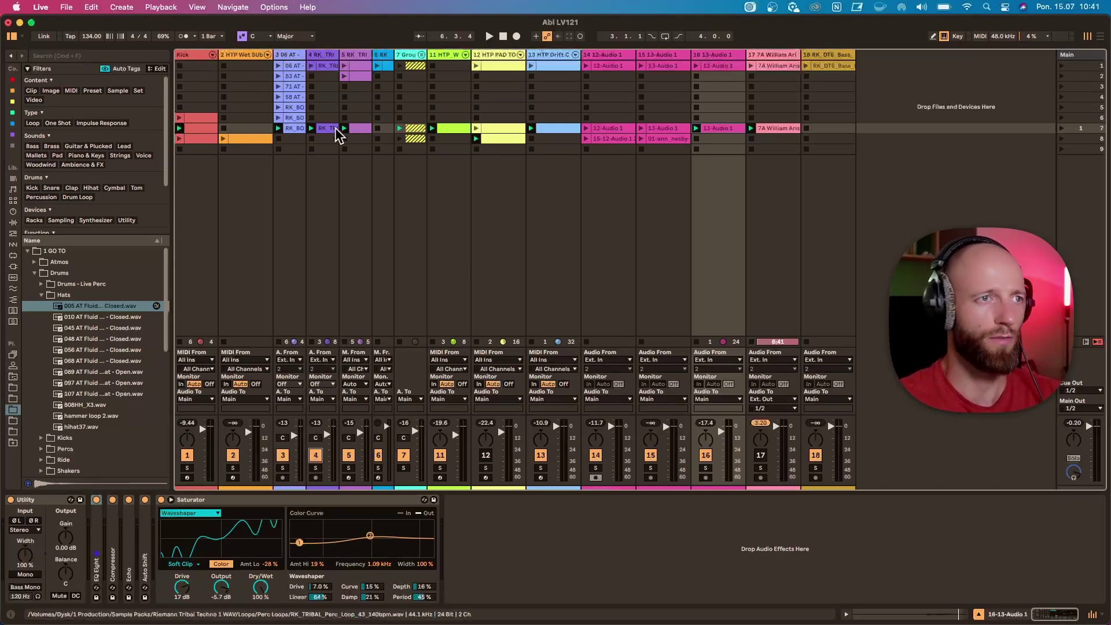
left_click(357, 130)
double_click(357, 130)
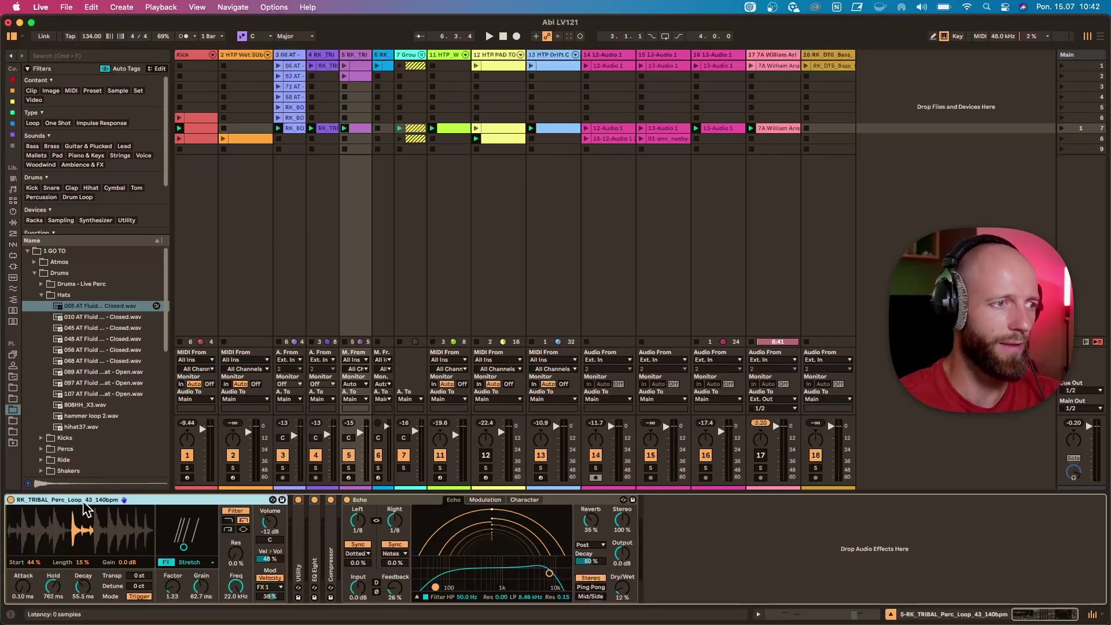
left_click(13, 212)
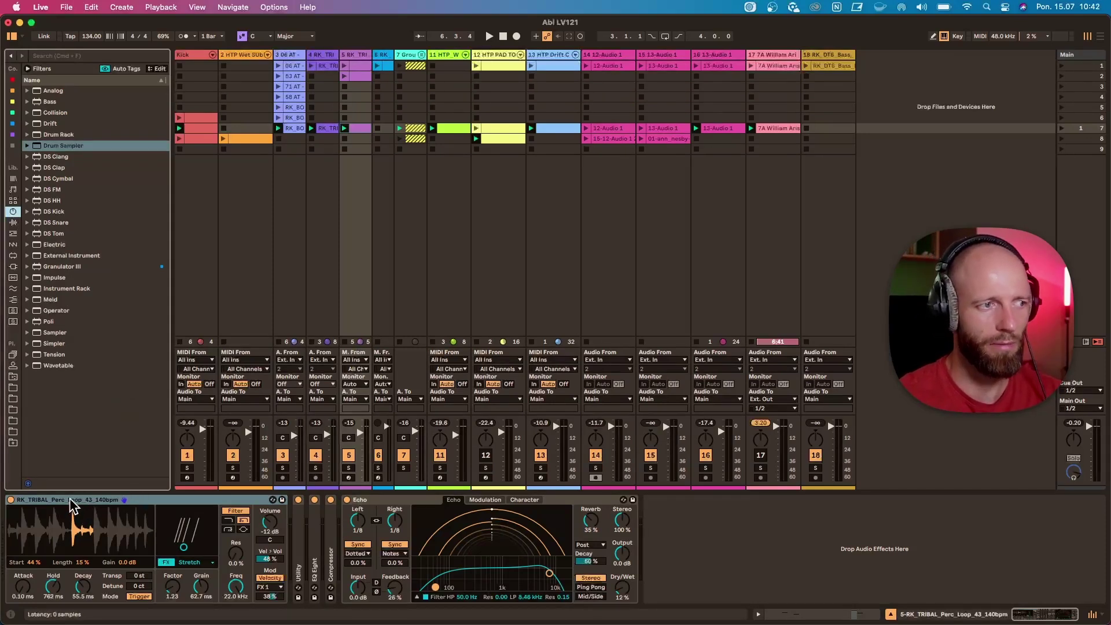
Insert a new MIDI Drum Rack track and load Drum Sampler onto pad C1.
right_click(358, 58)
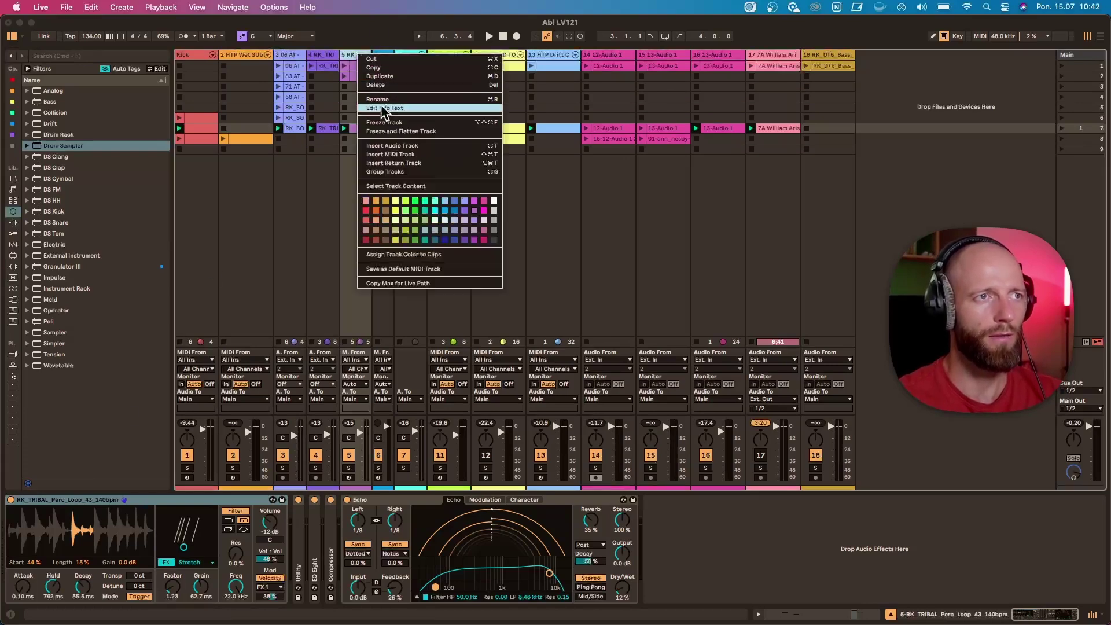
left_click(387, 154)
left_click(55, 588)
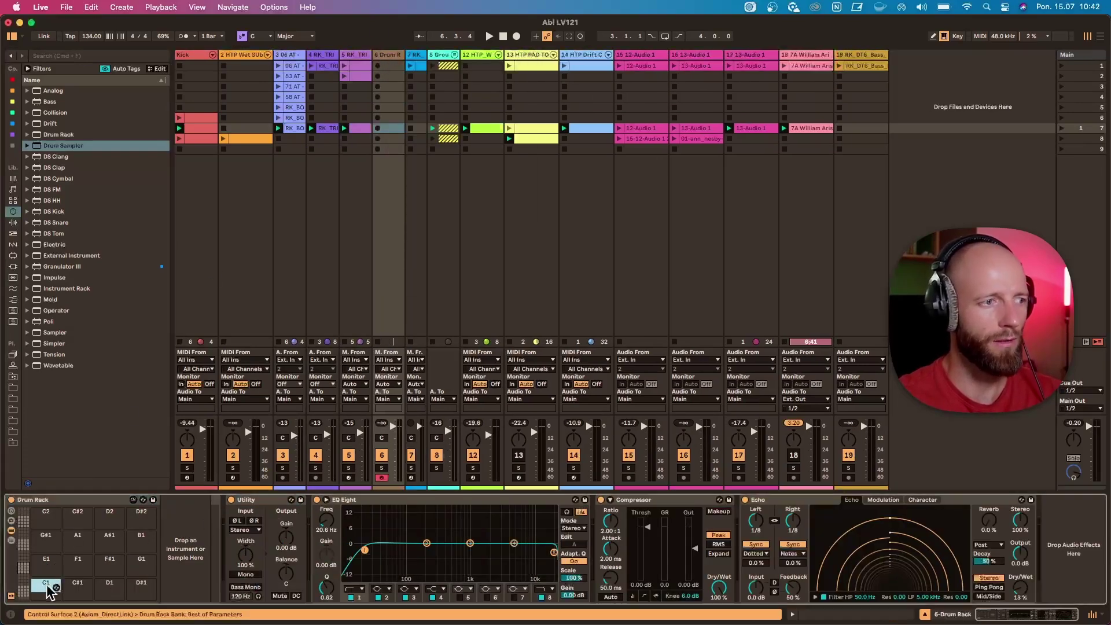
left_click_drag(36, 147, 50, 591)
right_click(50, 590)
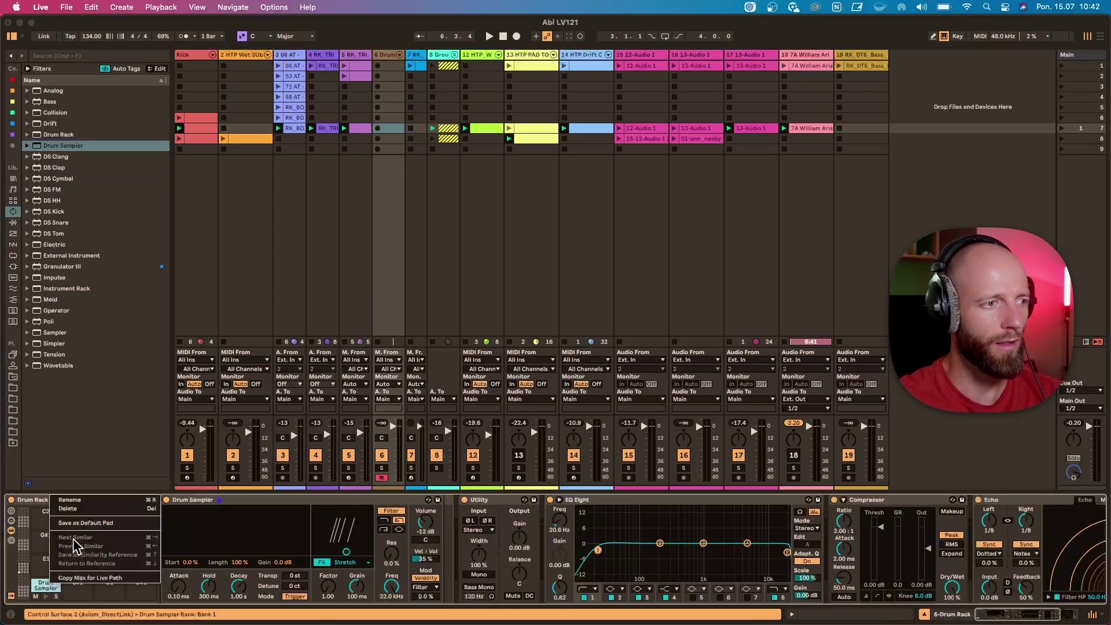
left_click(100, 530)
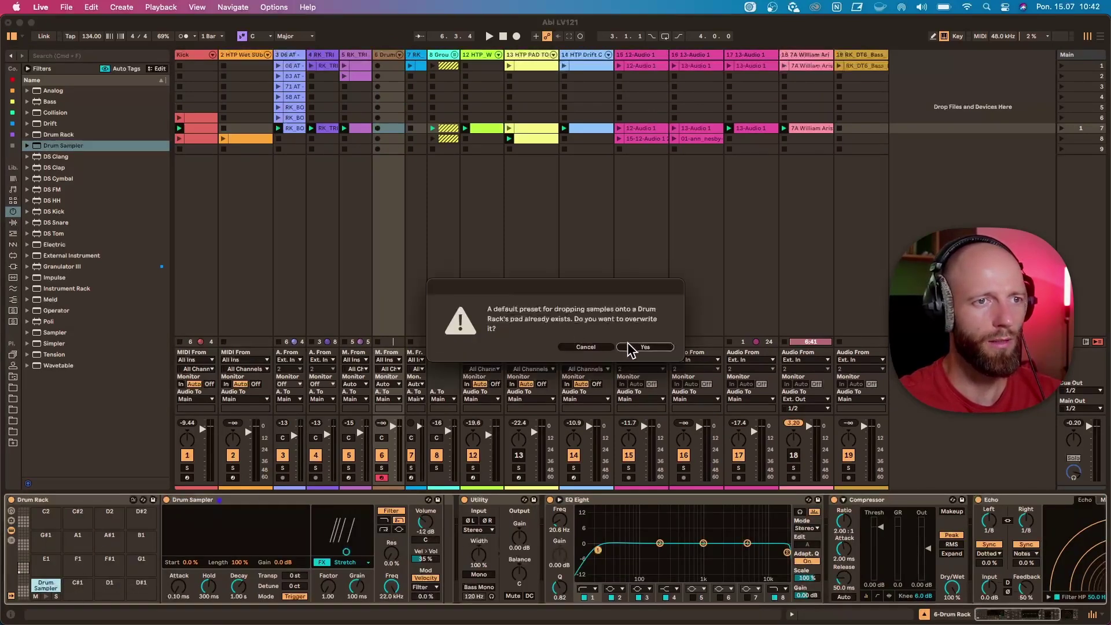
left_click(596, 347)
Load 005 AT Fluid Hi-Hat - Closed-2.wav from the Drums browser onto pad C#1.
left_click(77, 589)
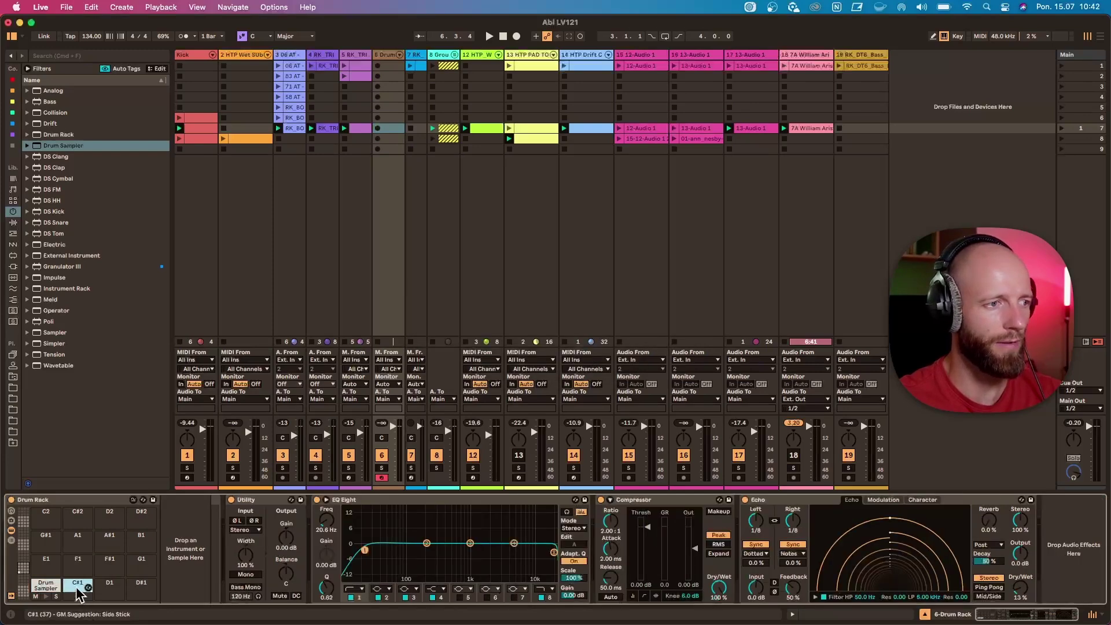
left_click(14, 201)
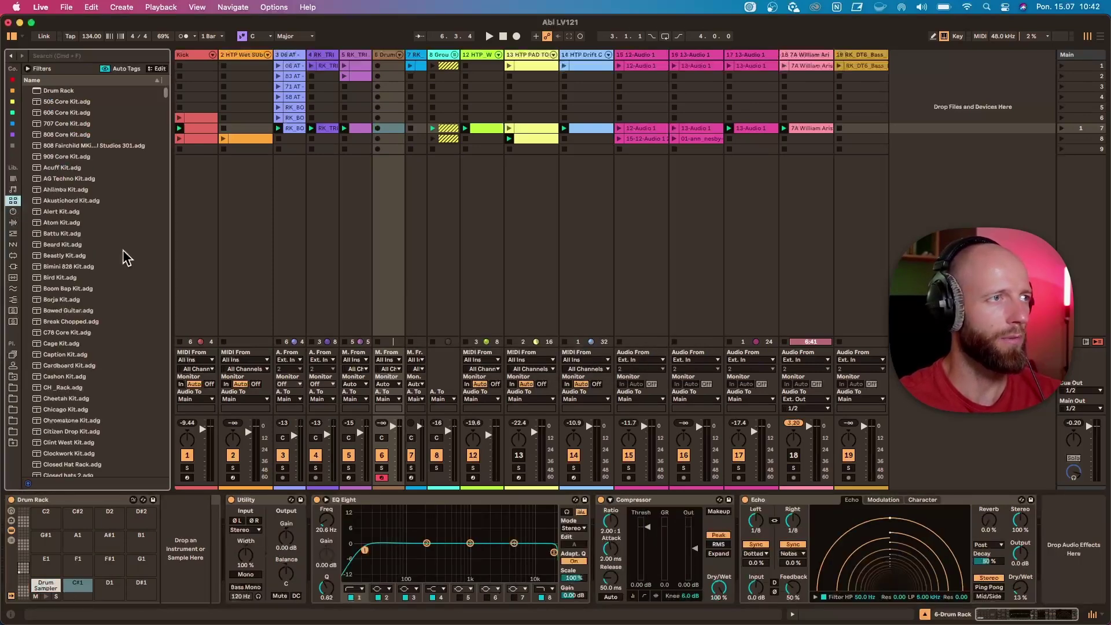
scroll(114, 310, "down", 20)
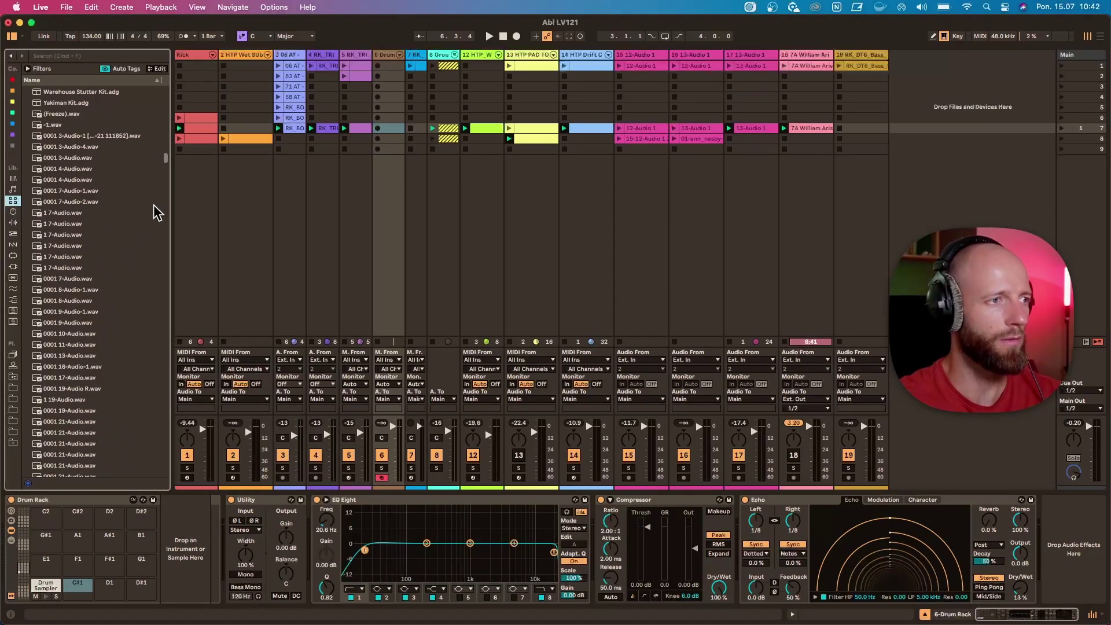
left_click_drag(168, 166, 167, 215)
left_click_drag(87, 258, 82, 589)
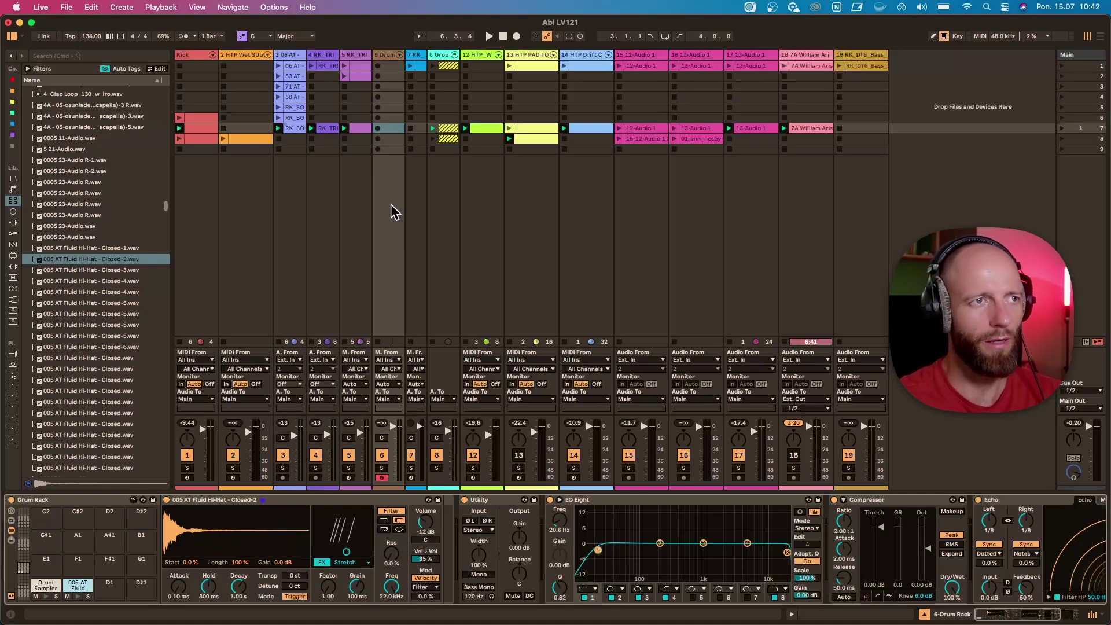
Delete the Drum Rack track and play the set with track 4 briefly soloed.
left_click(385, 60)
key("super+shift+g")
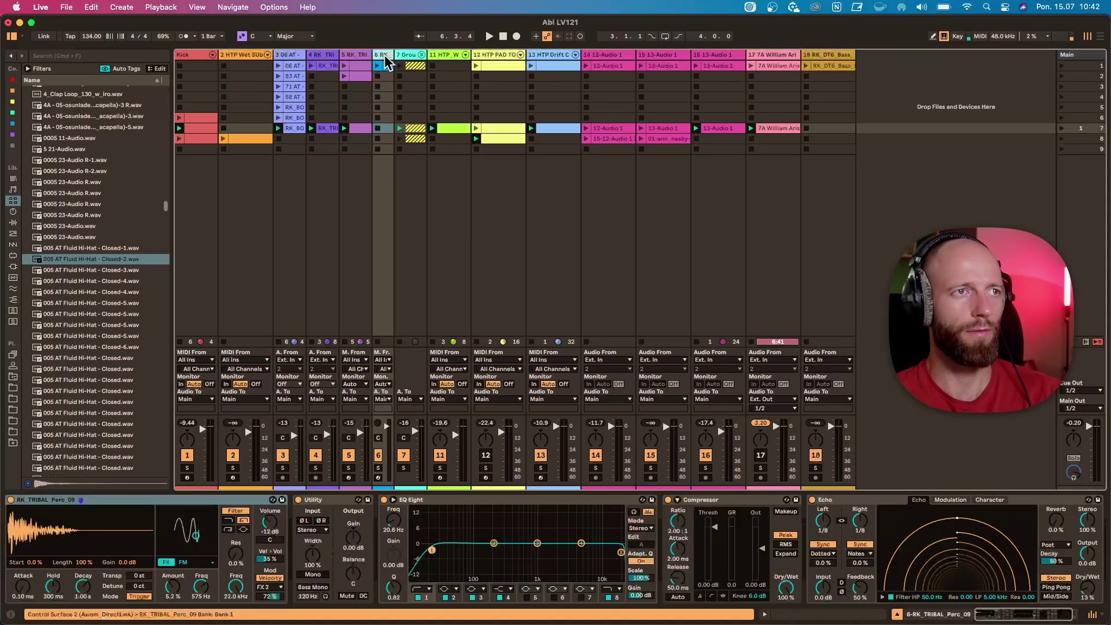
left_click(315, 468)
key("space")
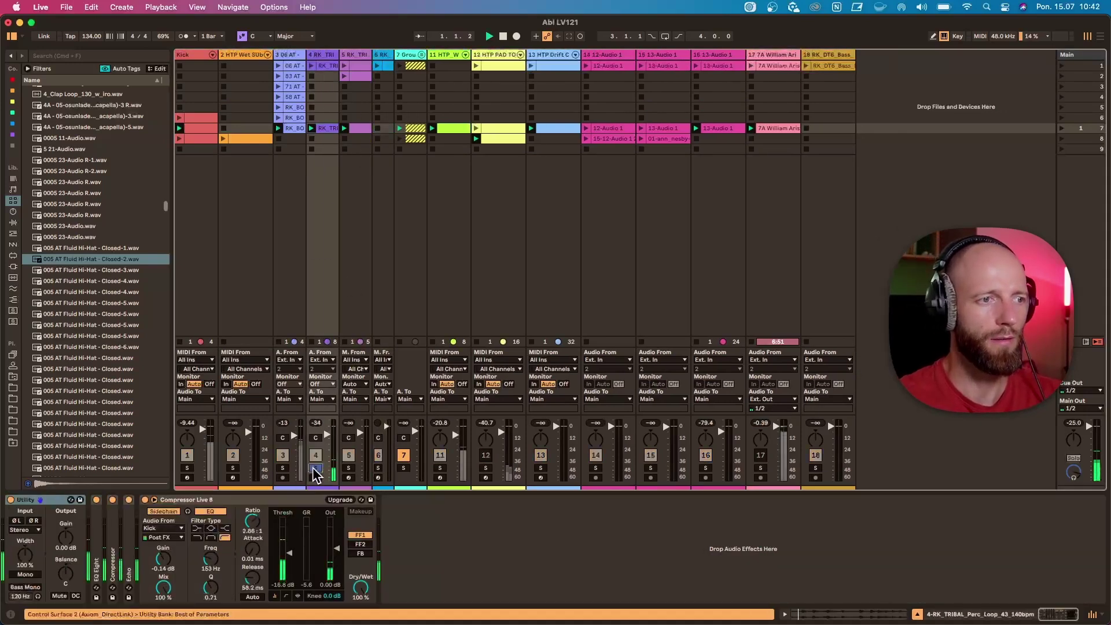
left_click(325, 126)
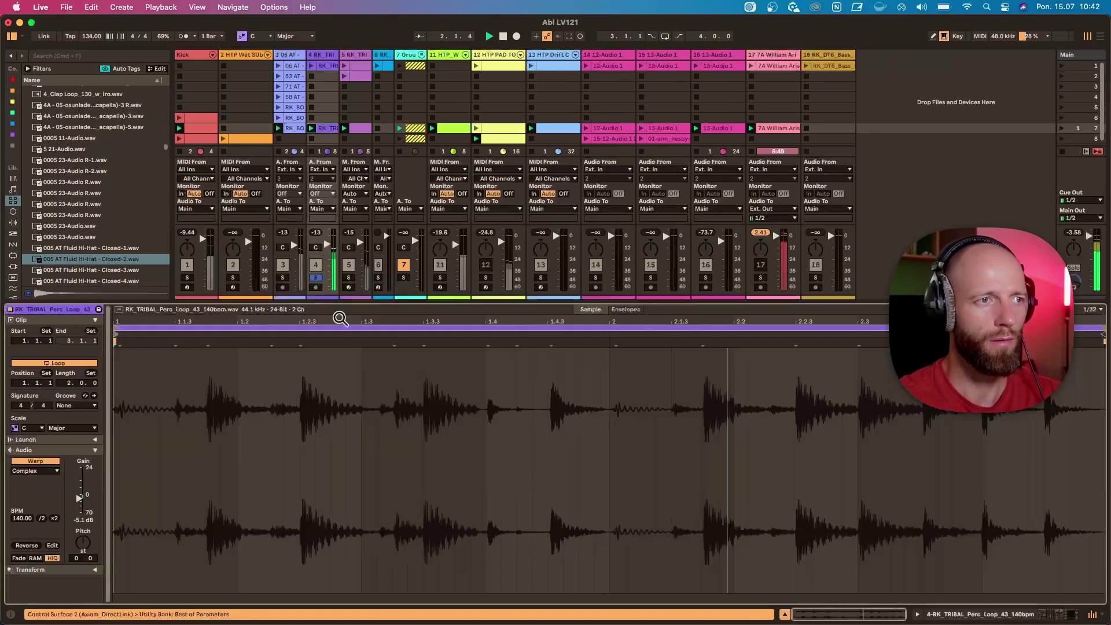
left_click(315, 278)
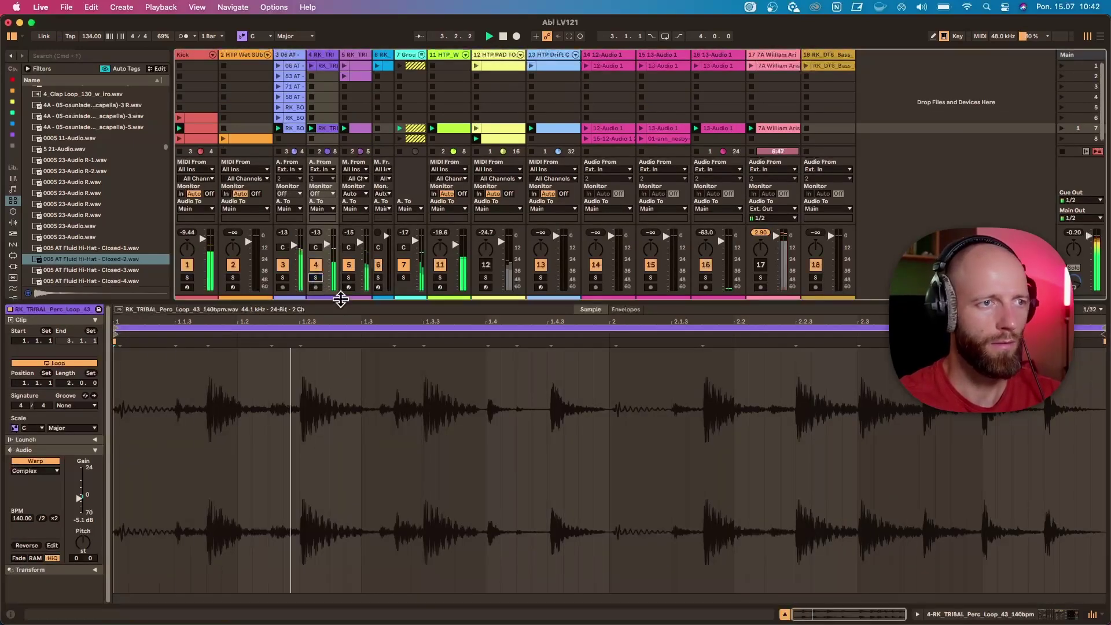
Shrink the clip editor, solo track 5 and show its Simpler and Echo devices.
left_click_drag(341, 300, 341, 433)
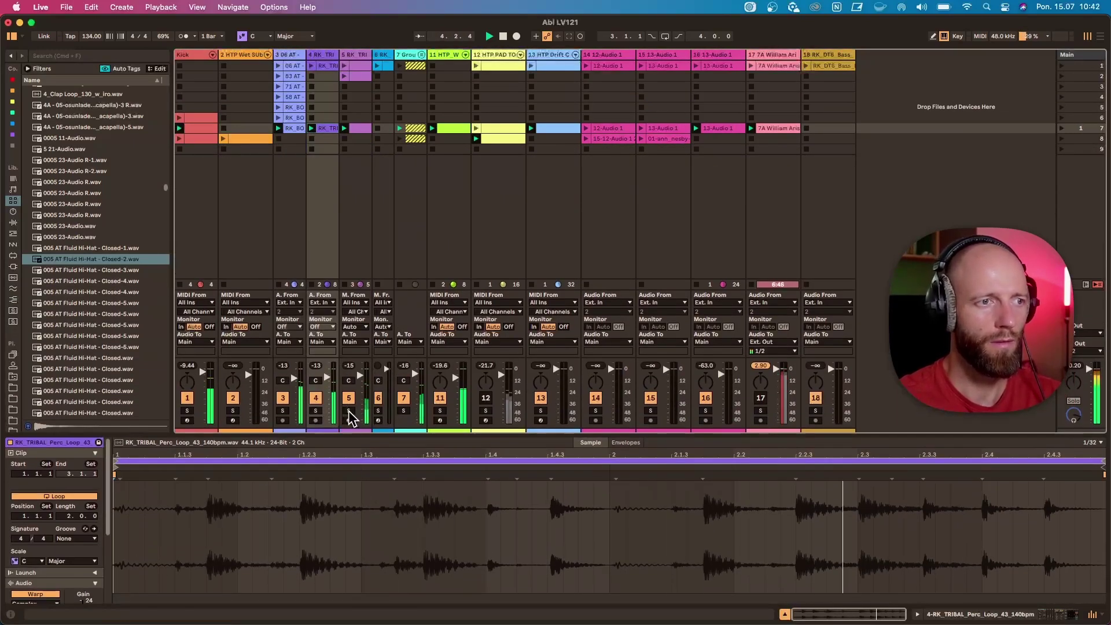
left_click(348, 411)
left_click(355, 56)
double_click(355, 56)
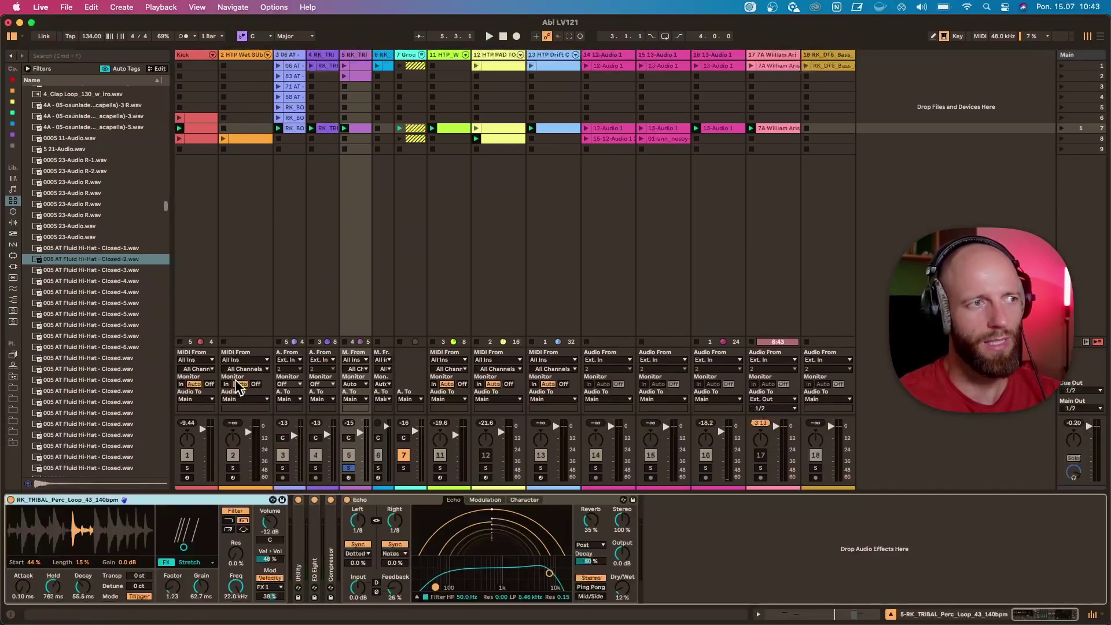
Play the set with track 5's Echo switched off and the sampler's decay lengthened.
key("space")
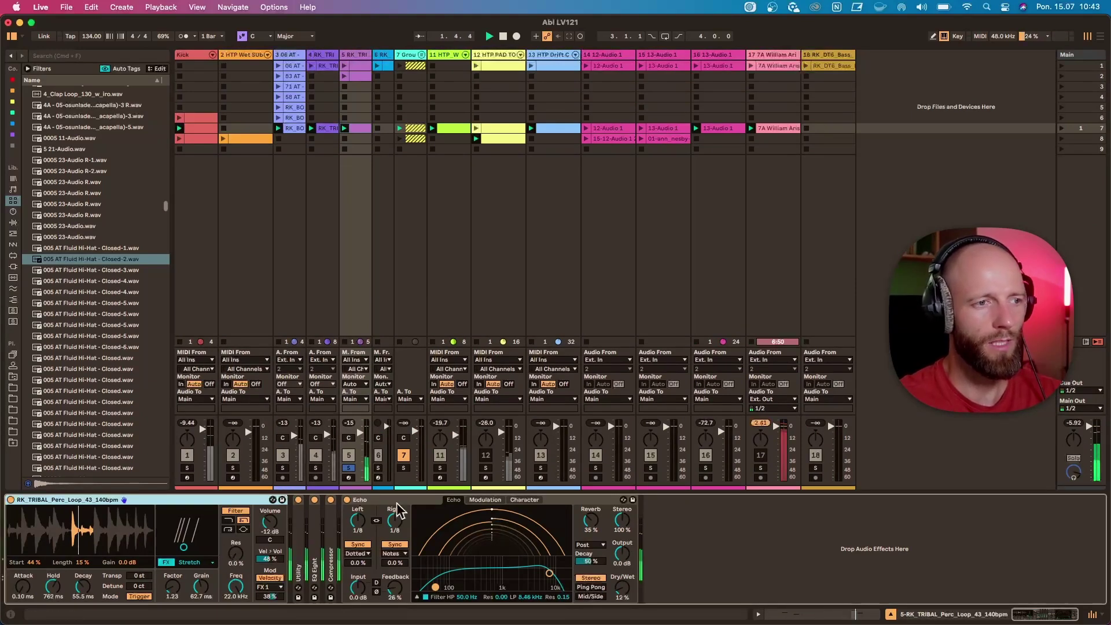
left_click(347, 499)
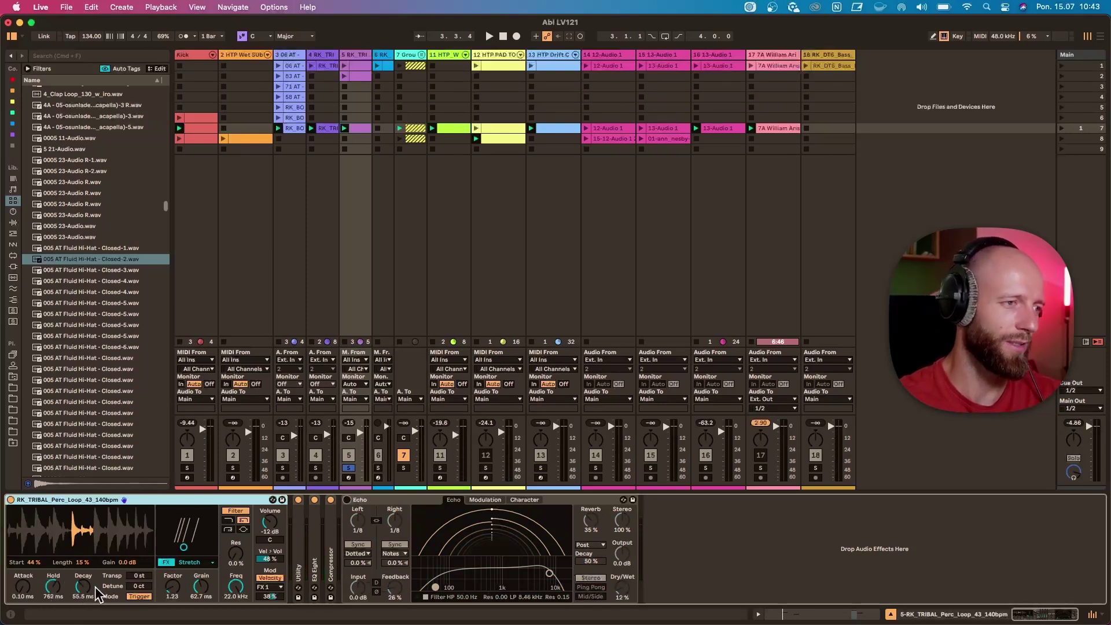
left_click_drag(96, 593, 58, 586)
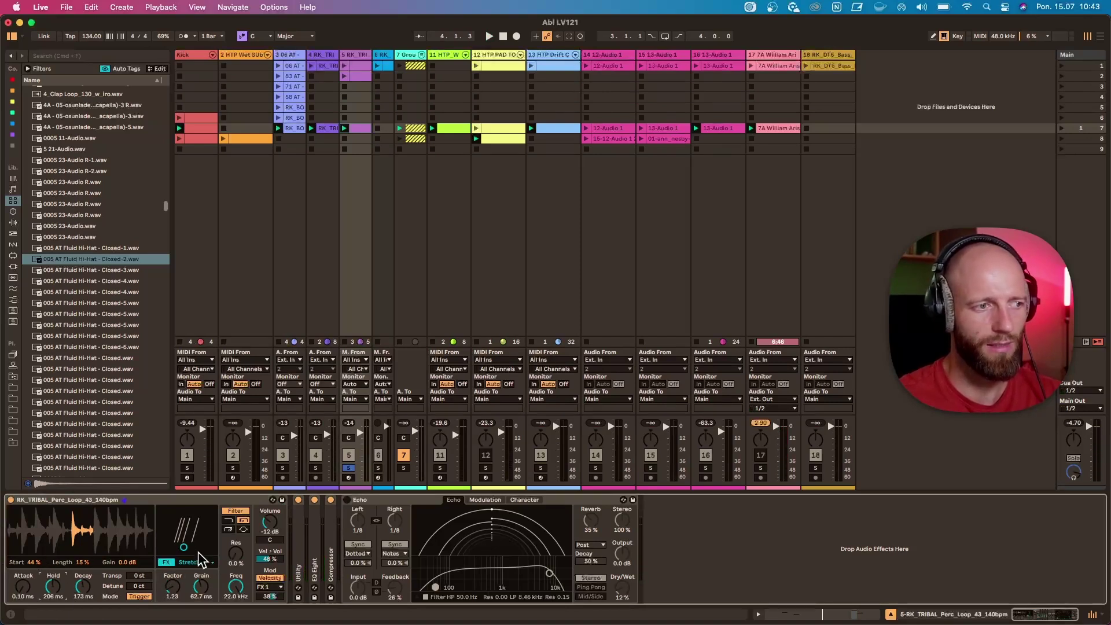
key("space")
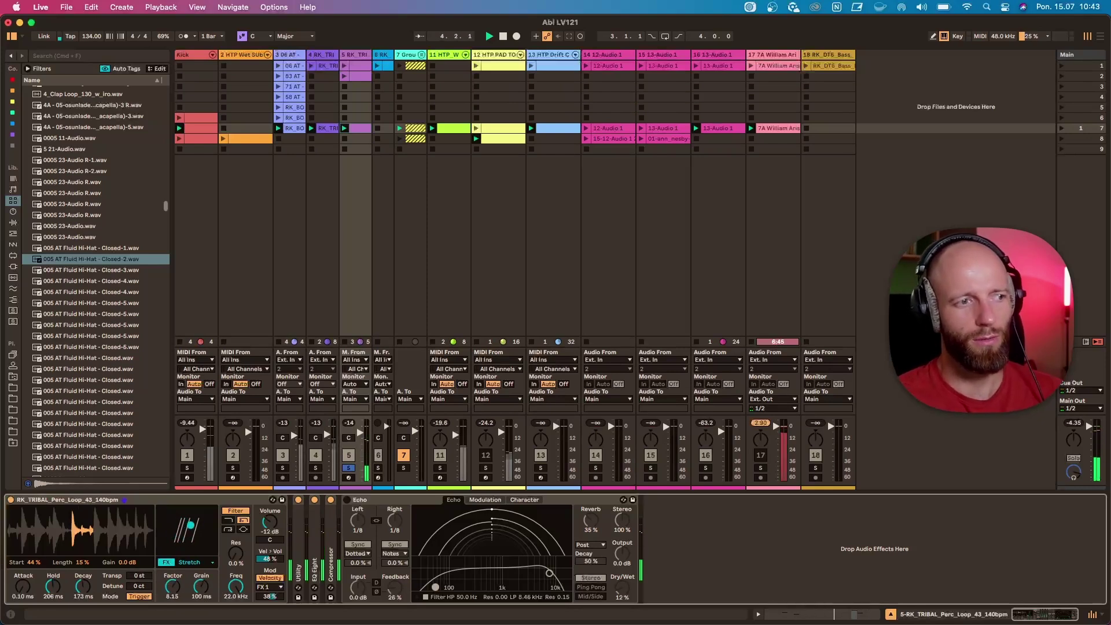
Try the 8-Bit and FM effects, then settle on Noise at 75% amount, 5.70 kHz colour.
left_click(191, 562)
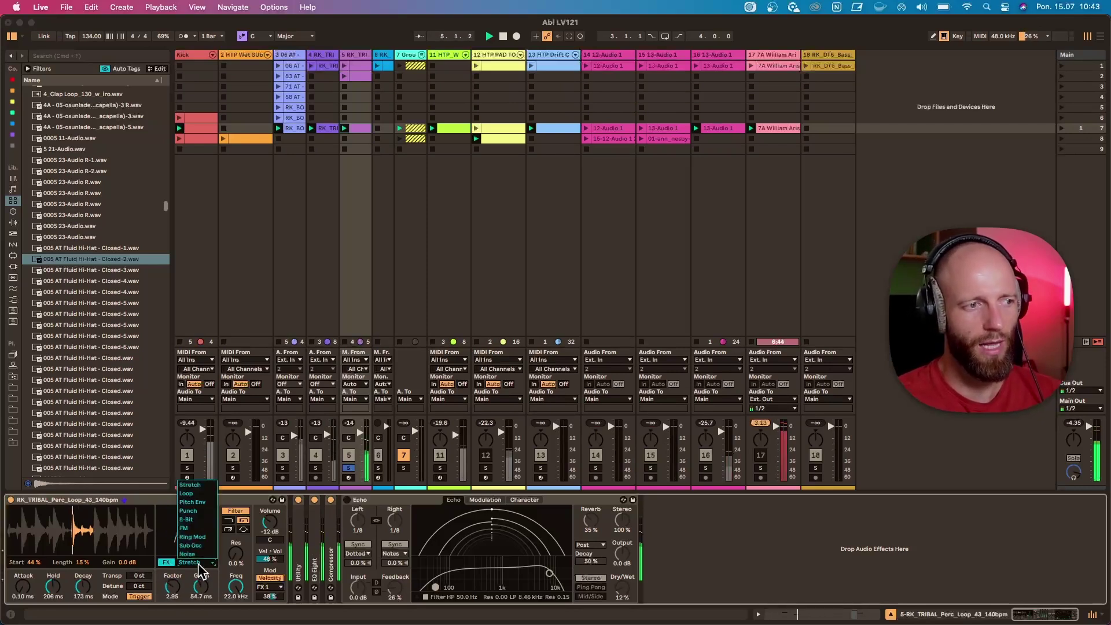
left_click(196, 532)
left_click_drag(200, 572, 172, 575)
left_click(207, 561)
left_click(185, 527)
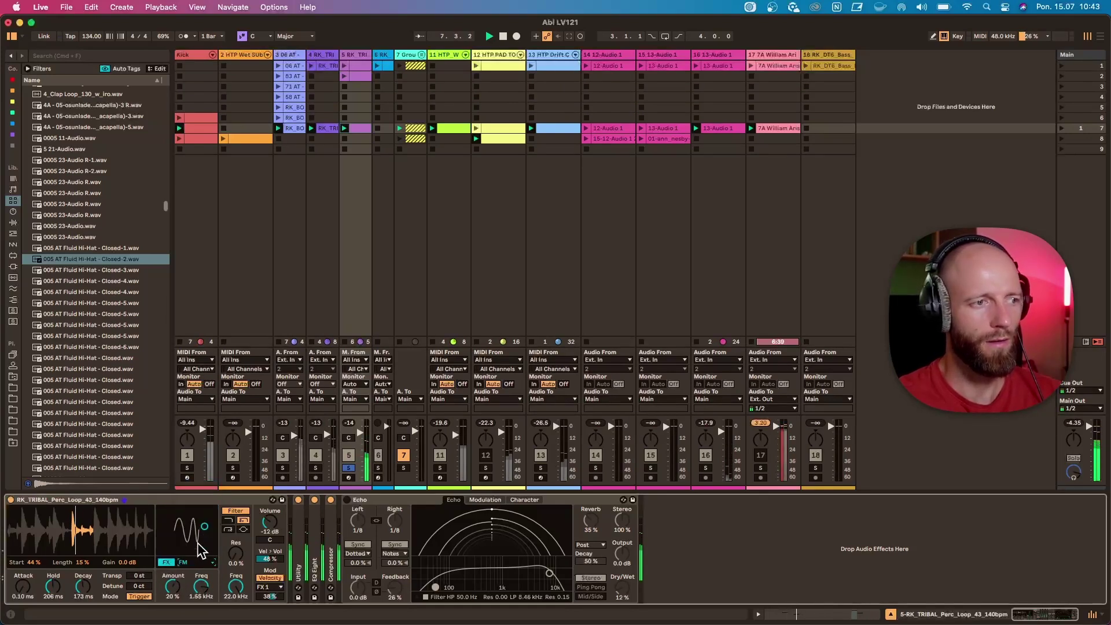
left_click_drag(187, 513, 193, 511)
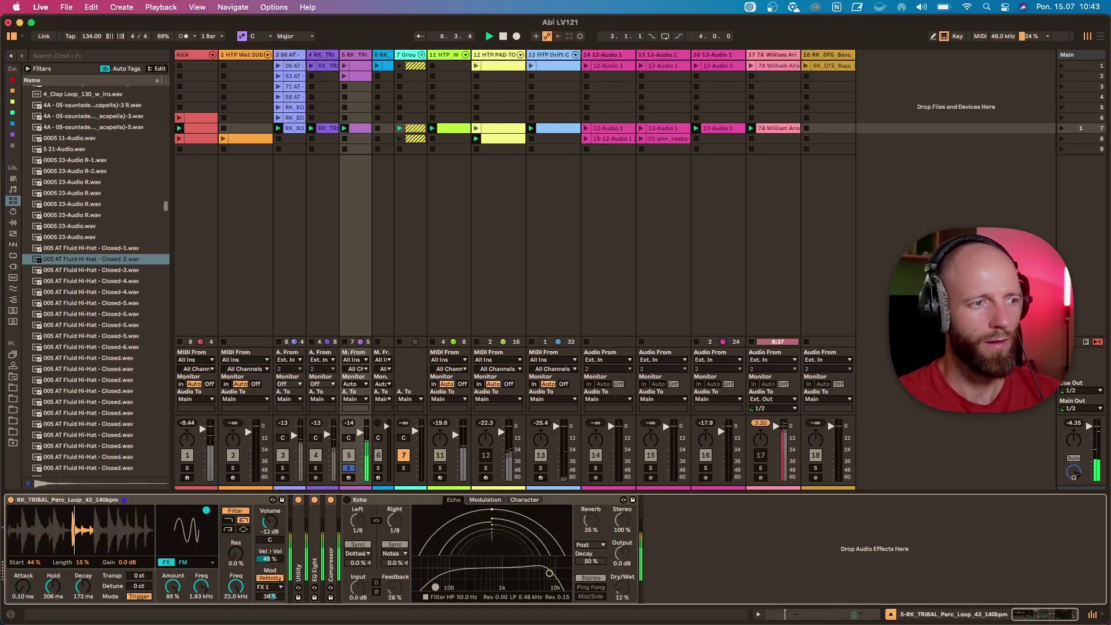
left_click(209, 562)
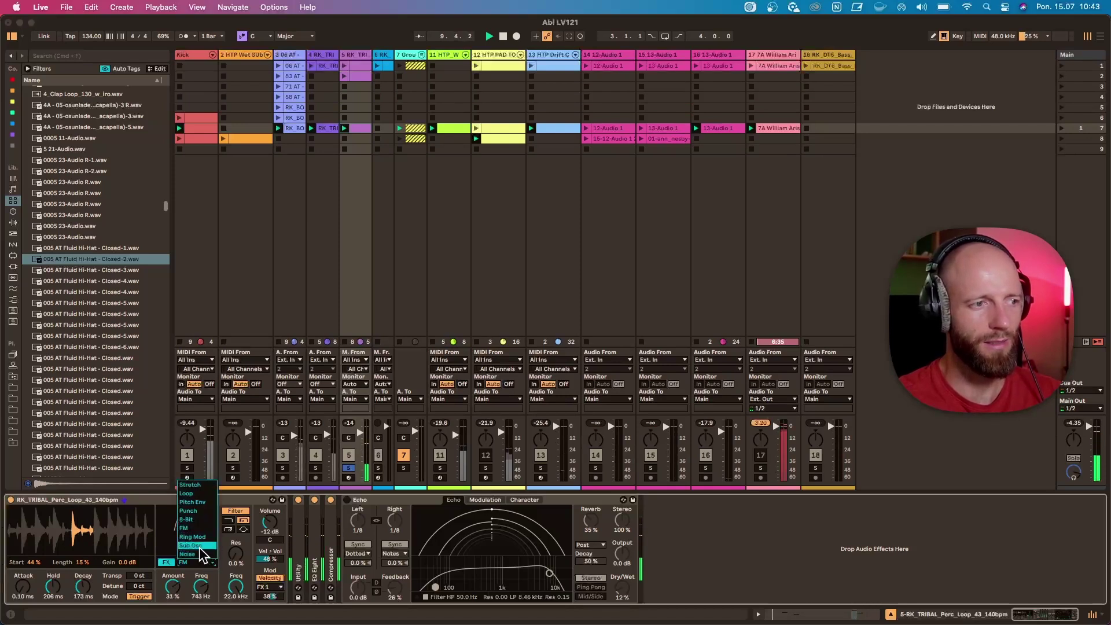
left_click(194, 574)
left_click_drag(182, 509, 192, 519)
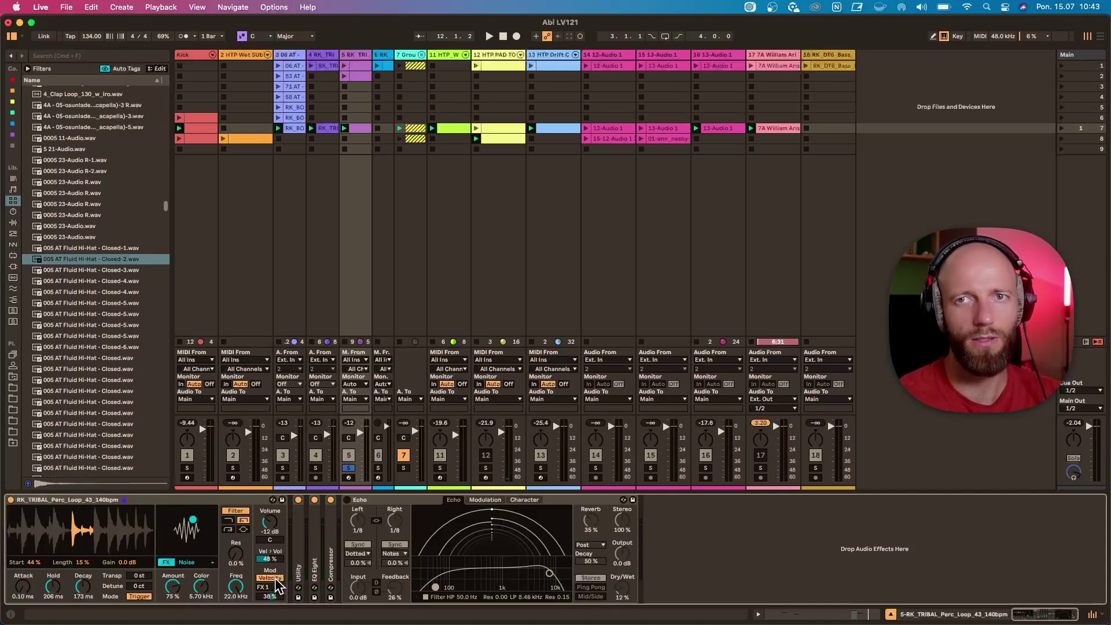
Lower the G3 and D4 (to 70) velocities, then set FX 1 velocity modulation to 55%.
double_click(358, 129)
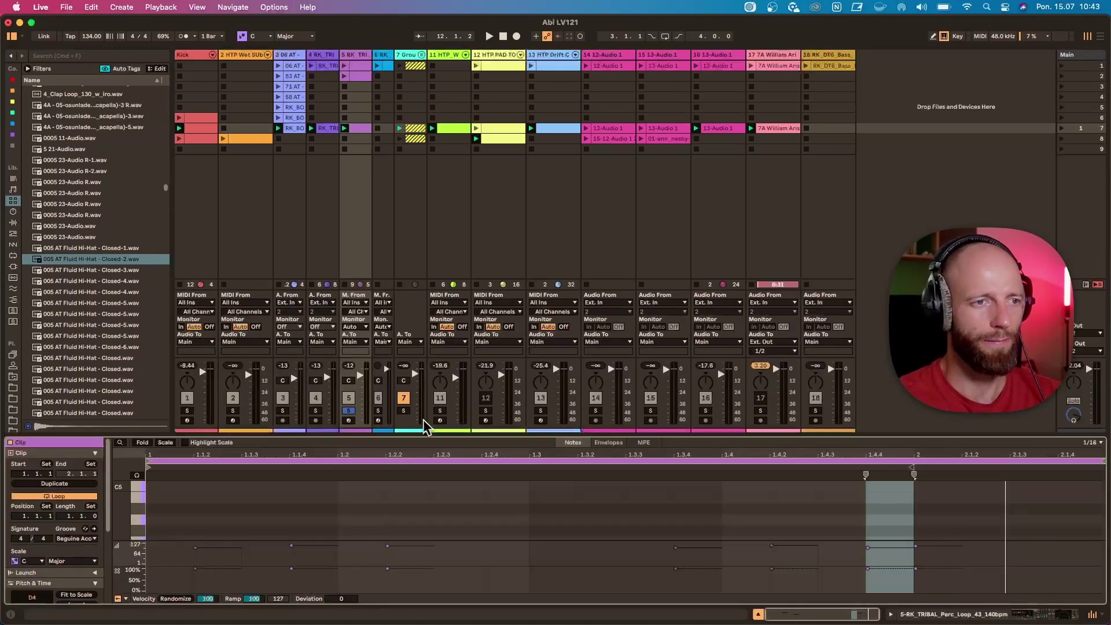
left_click_drag(424, 428, 422, 237)
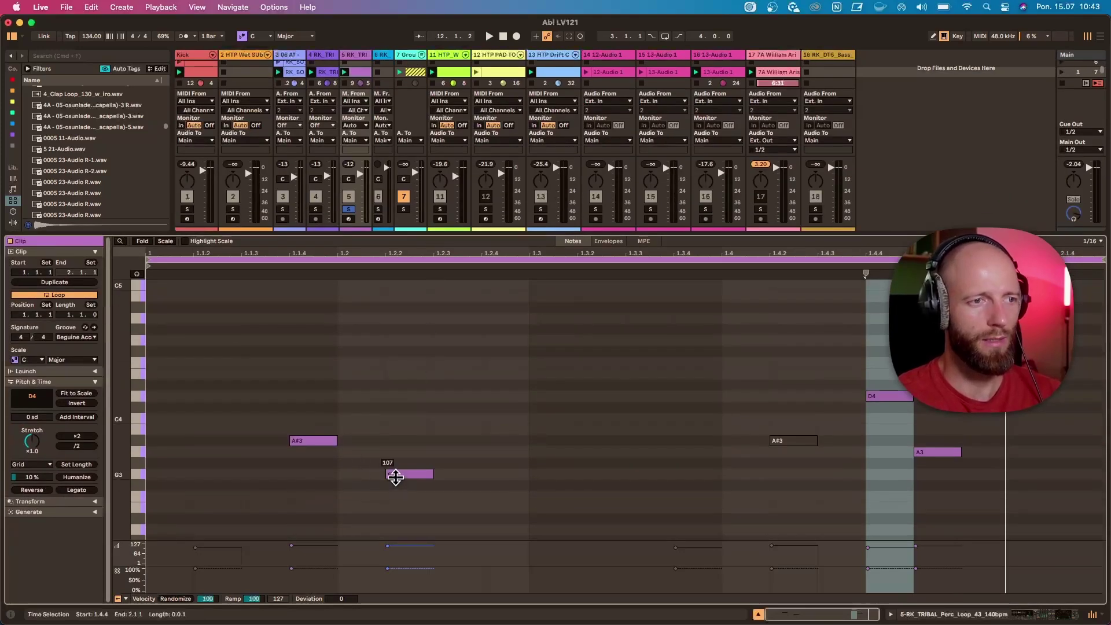
left_click_drag(406, 471, 407, 493)
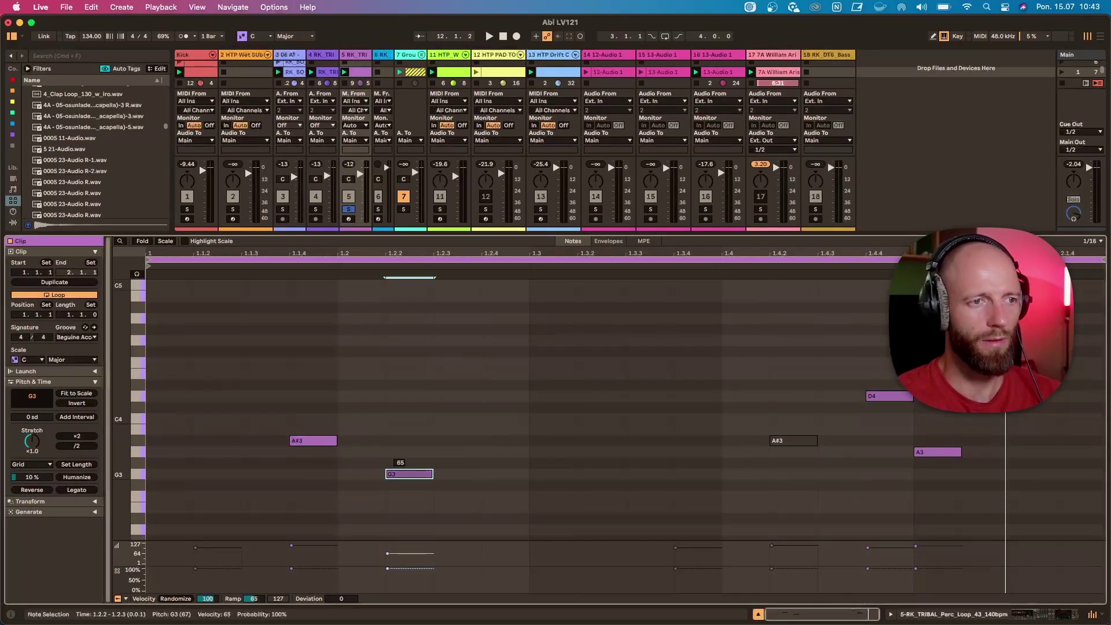
left_click(891, 396)
left_click_drag(891, 395, 918, 445)
left_click(916, 452)
key("space")
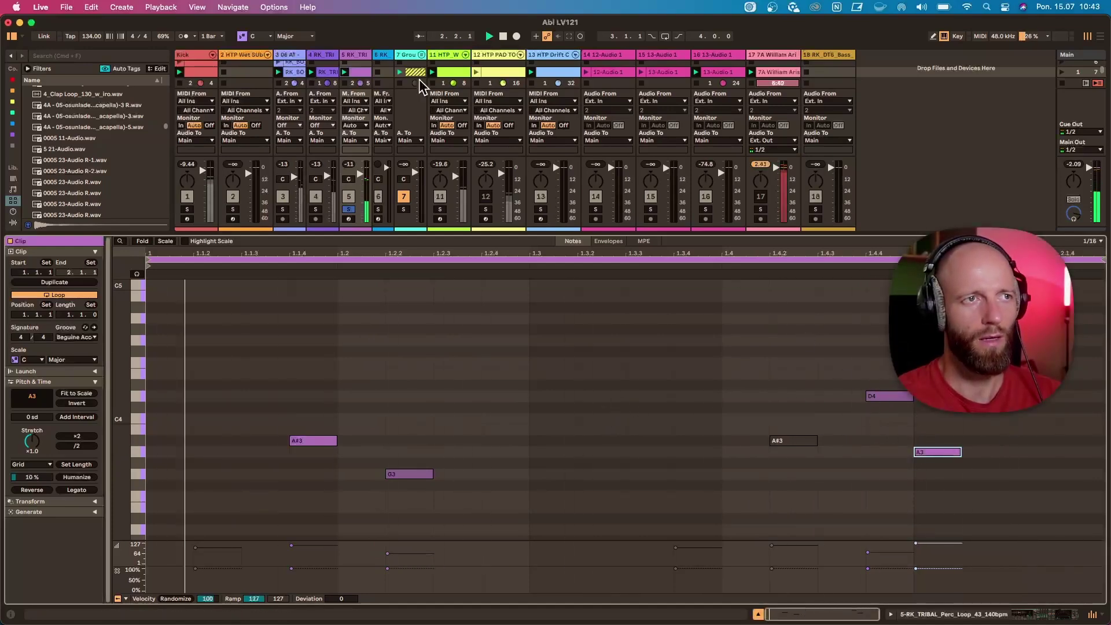
key("shift+Tab")
left_click_drag(273, 599, 273, 587)
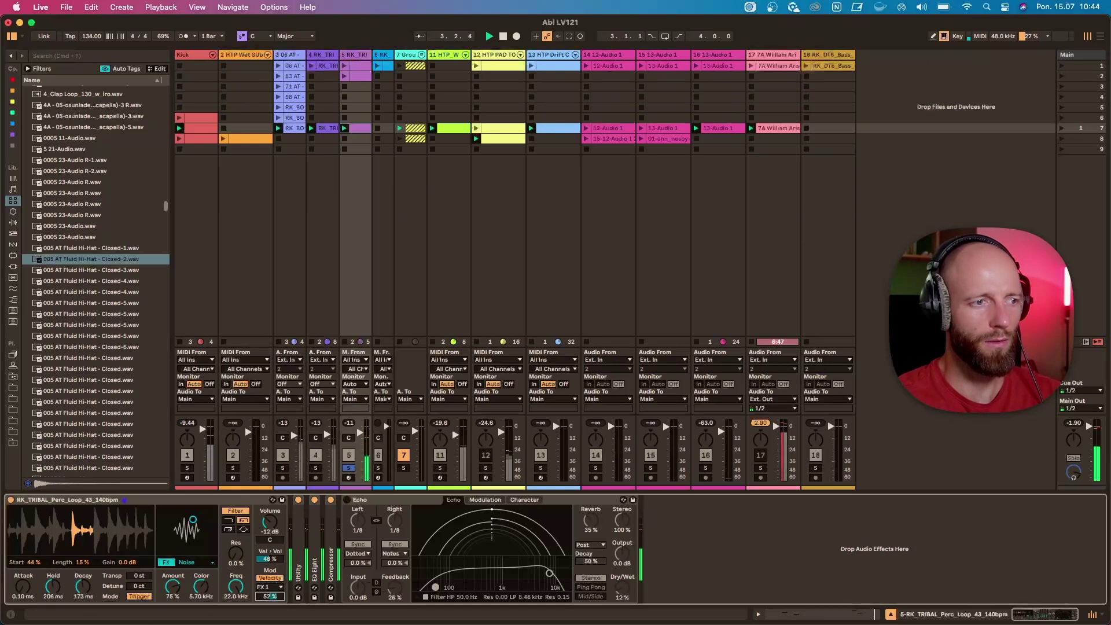
Route velocity modulation to FX 2, choose Stretch, set Hold to 292 ms and re-enable Echo.
left_click(269, 587)
left_click(270, 596)
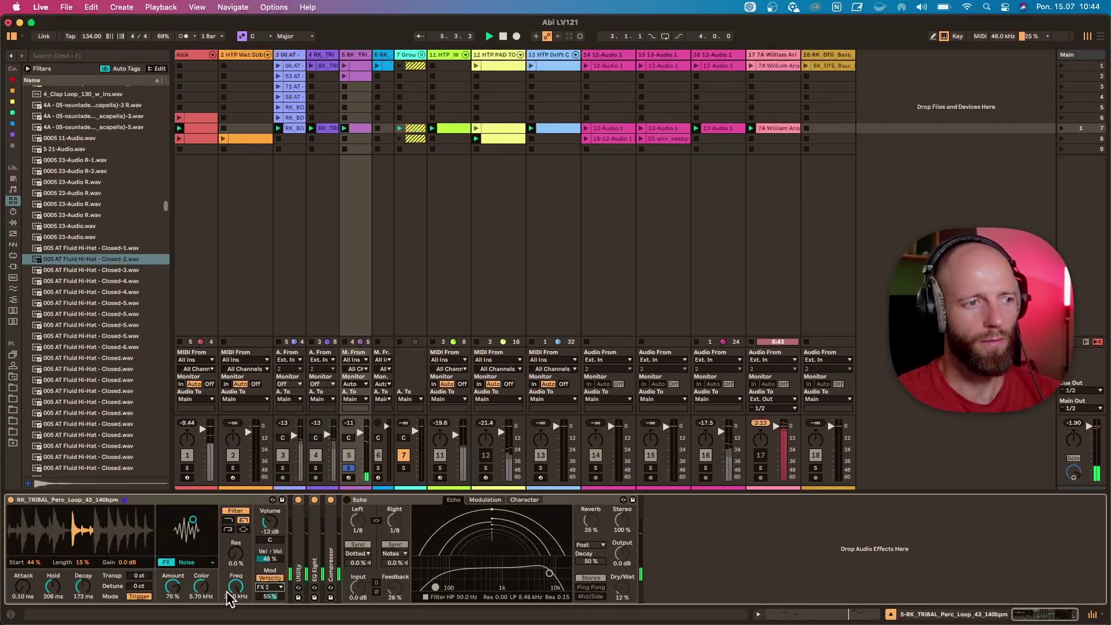
left_click(199, 562)
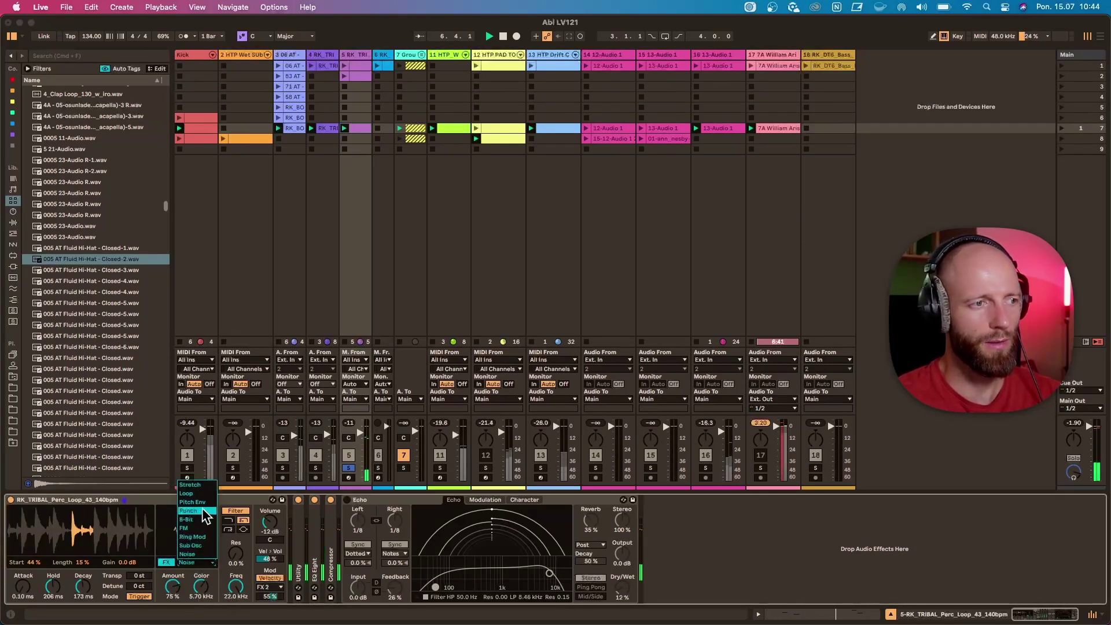
left_click(194, 484)
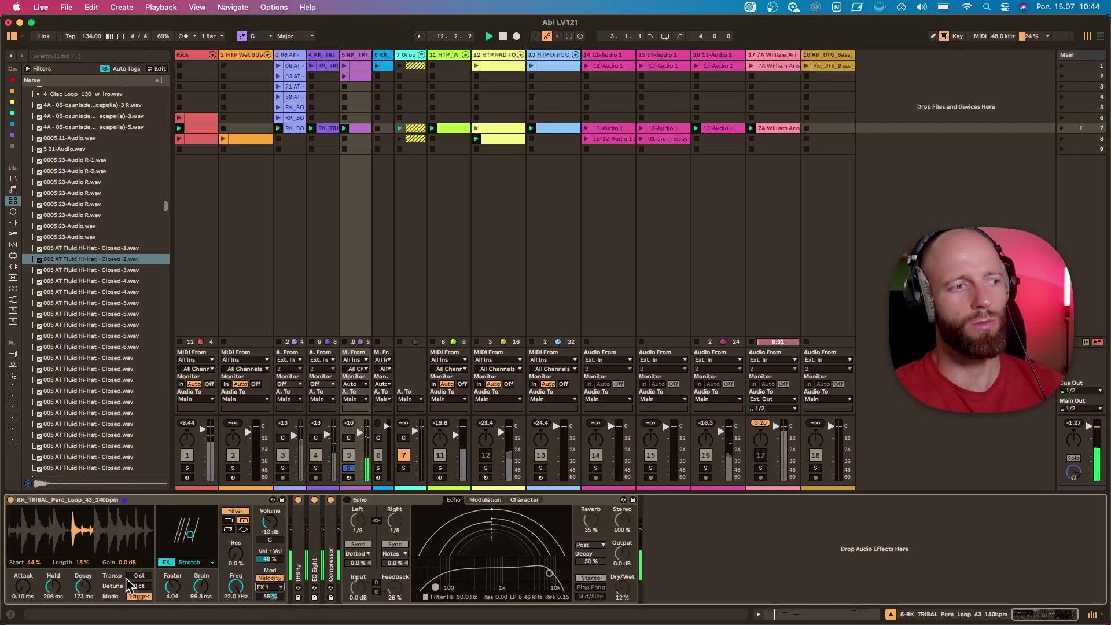
left_click_drag(65, 586, 66, 573)
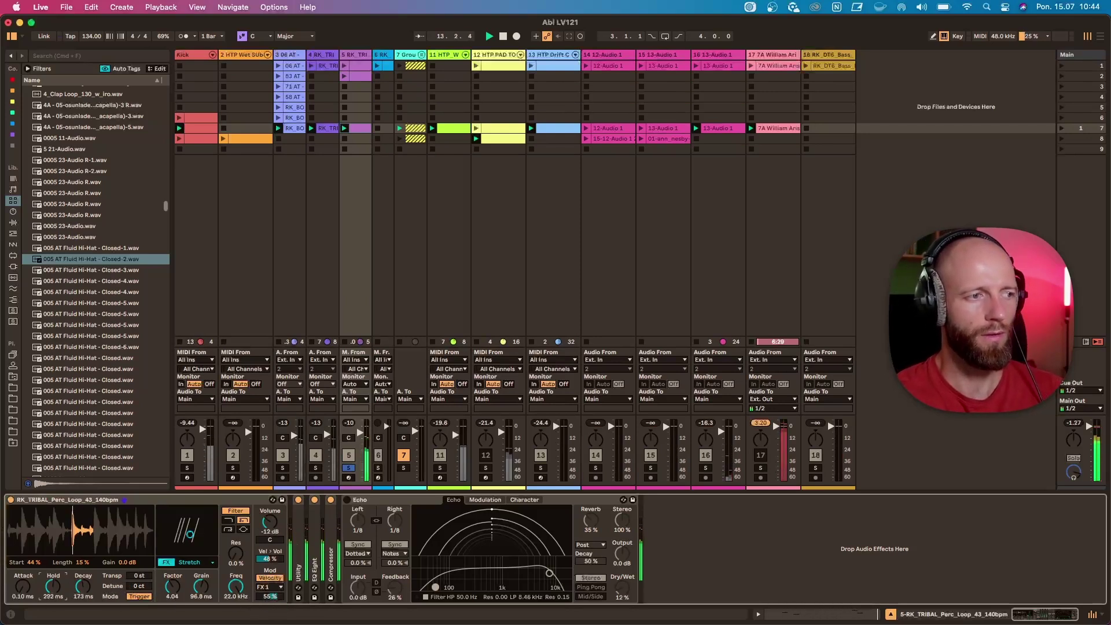
left_click(346, 499)
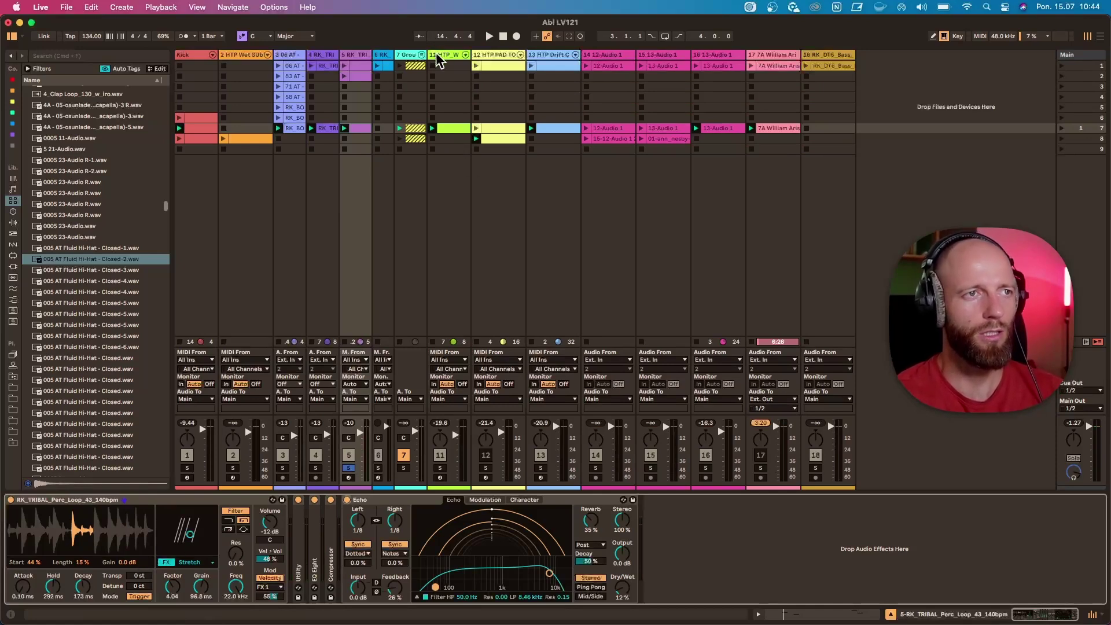
Unfold the hats group and play closed hi-hat track 10 soloed with its fader raised.
left_click(420, 55)
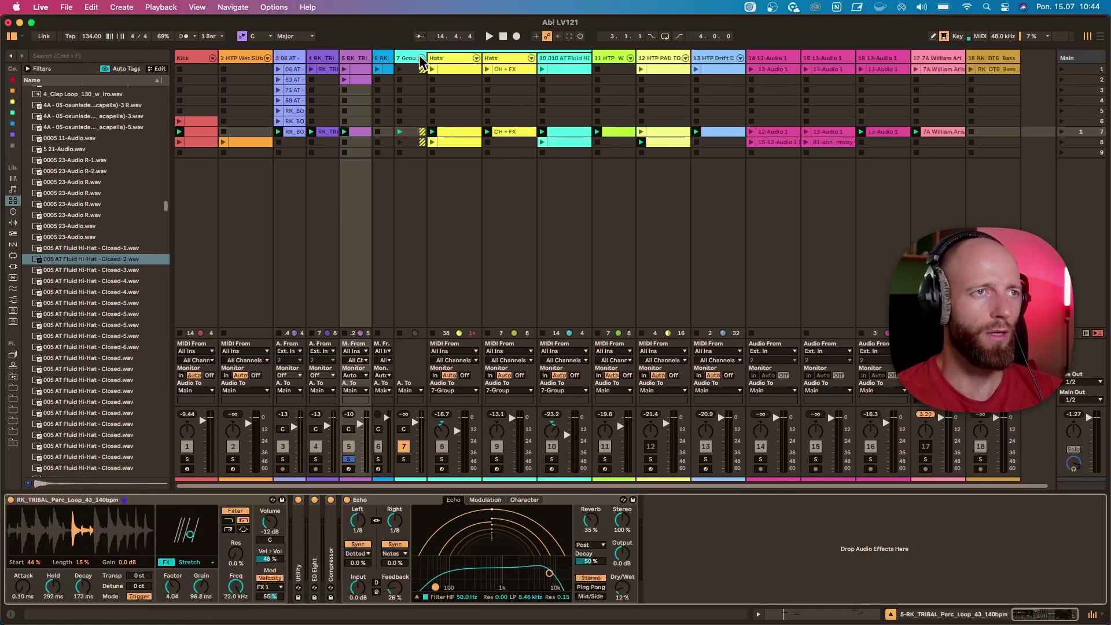
left_click(511, 133)
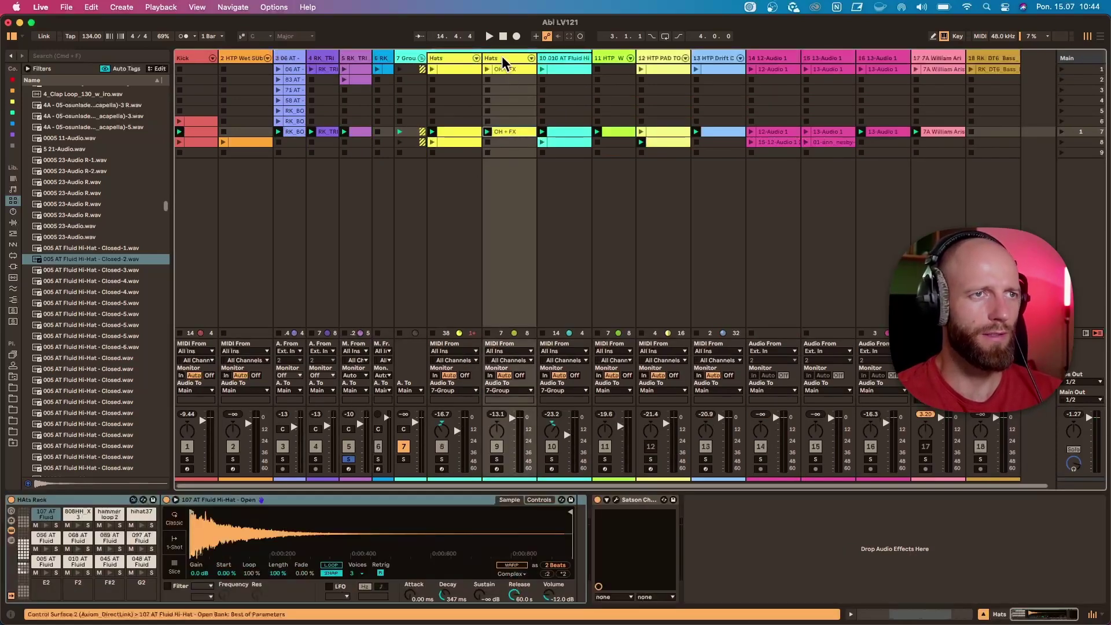
left_click(575, 59)
left_click(553, 459)
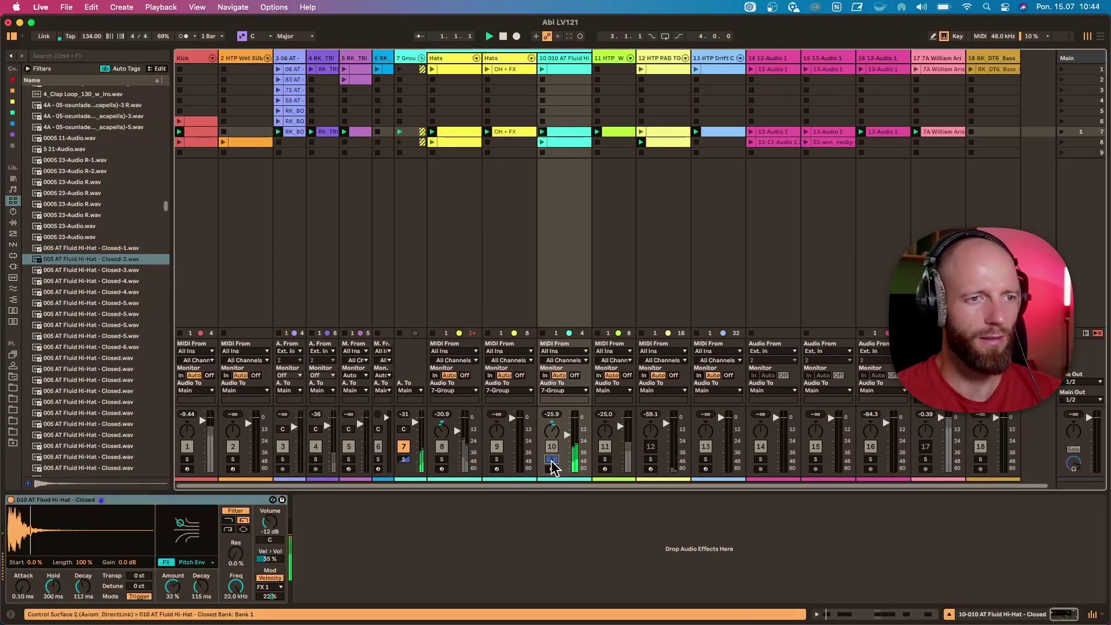
key("space")
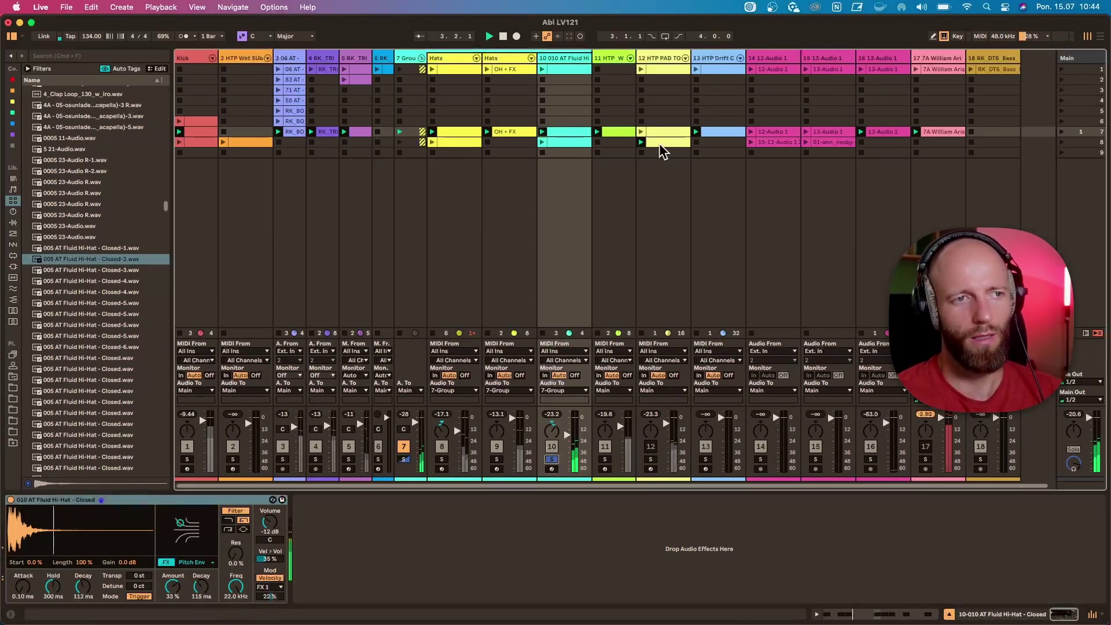
left_click_drag(567, 444, 568, 426)
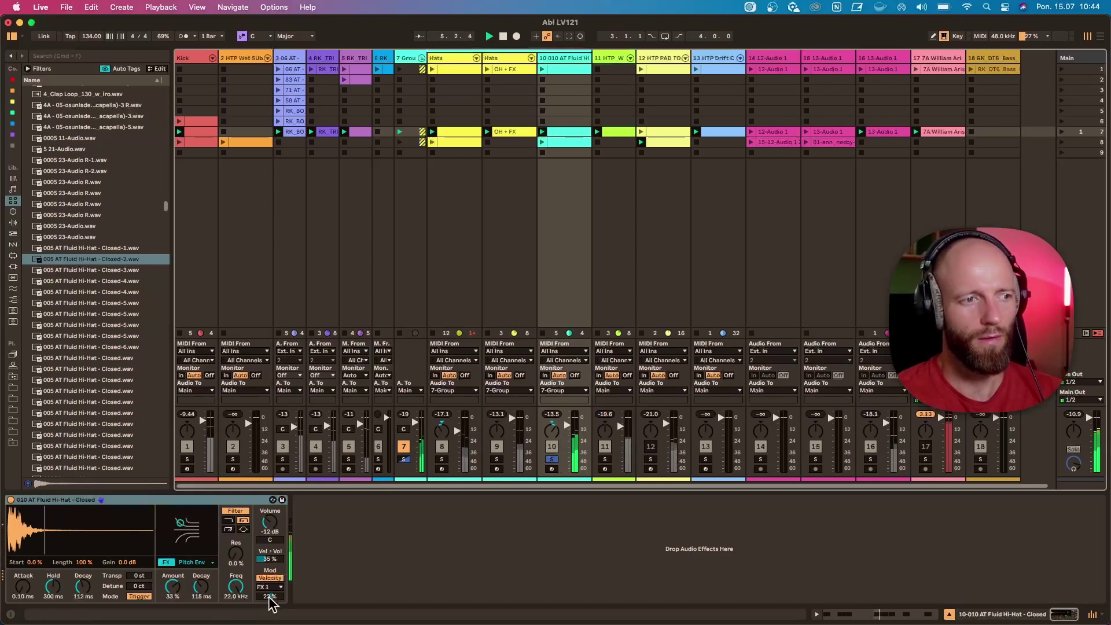
Set the closed hi-hat's velocity modulation amount to 53%.
left_click(269, 595)
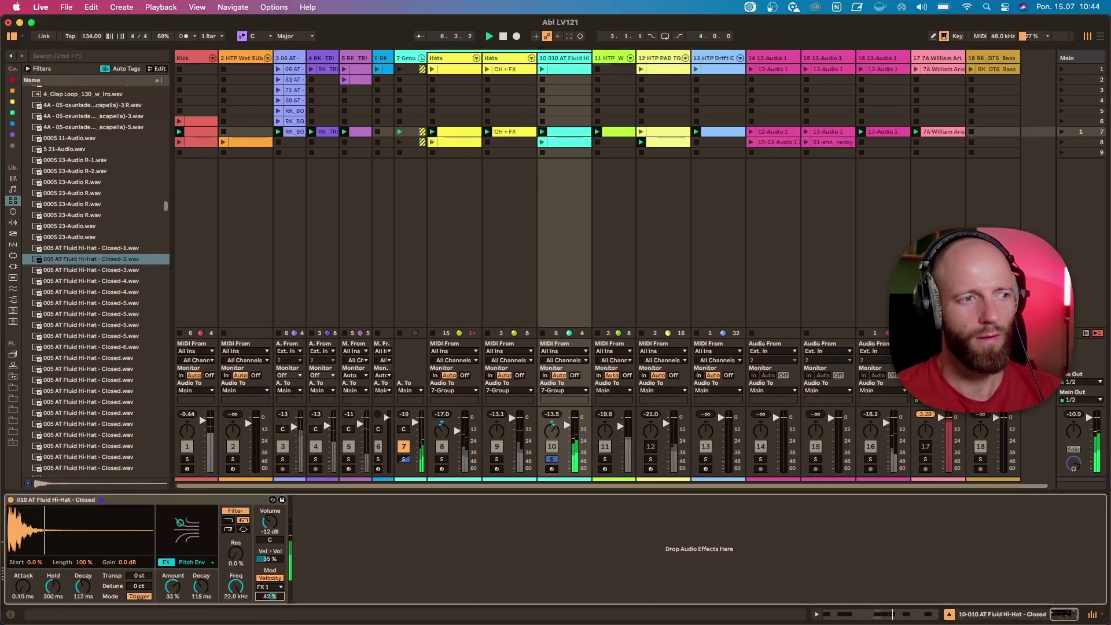
left_click_drag(269, 596, 269, 598)
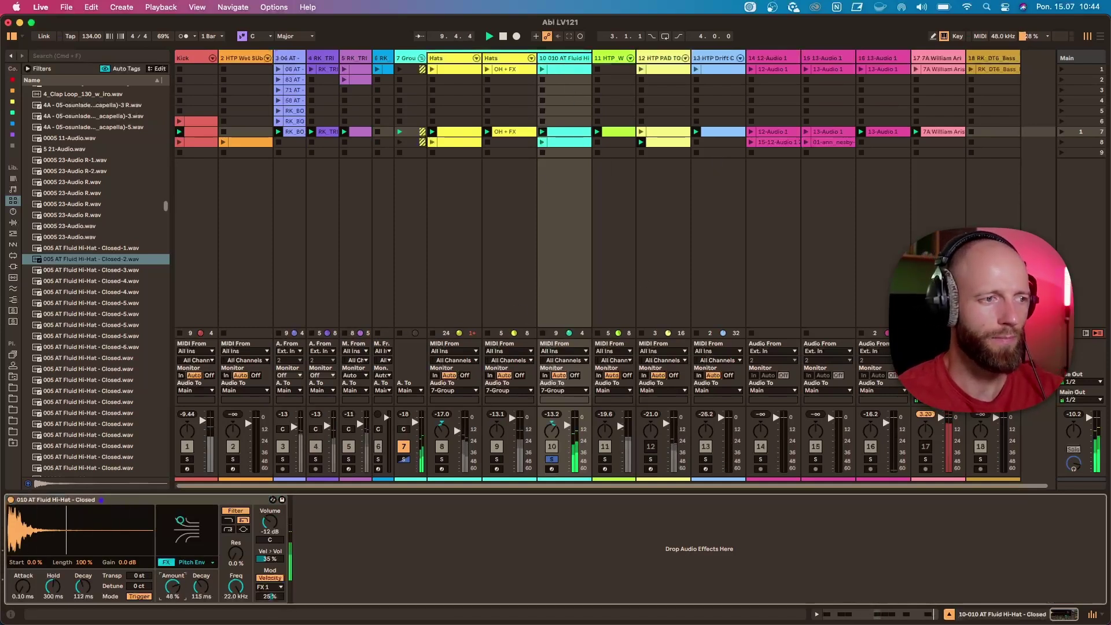
mouse_move(272, 595)
left_mouse_down()
mouse_move(285, 602)
mouse_move(270, 593)
left_mouse_up()
Check the hi-hat clip's notes, unsolo track 10 and show track 4's Utility and Compressor.
double_click(576, 133)
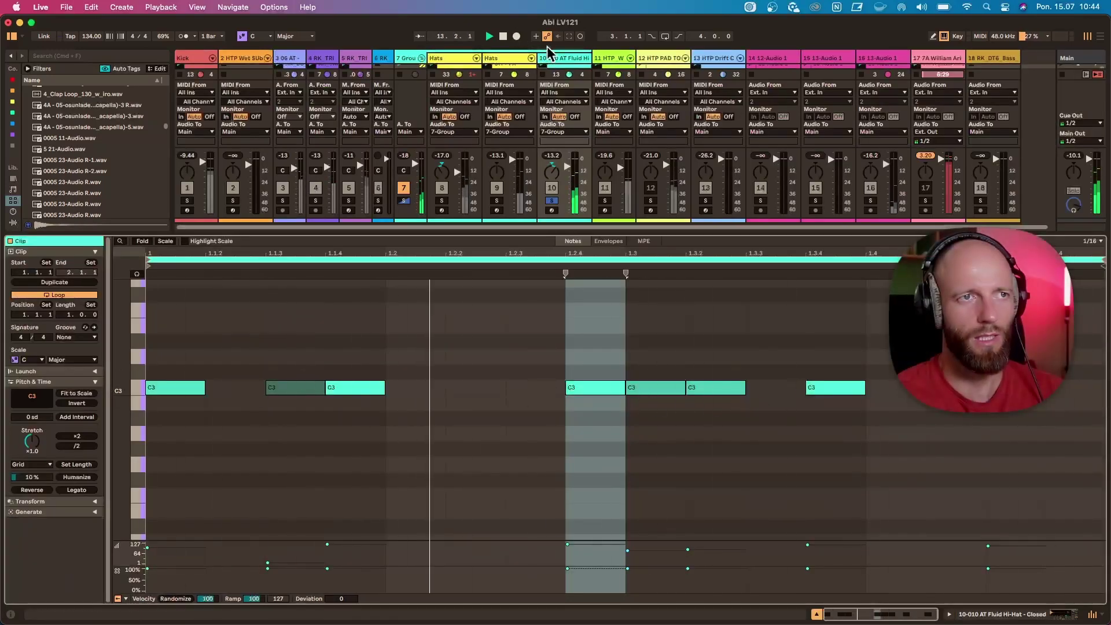
double_click(567, 58)
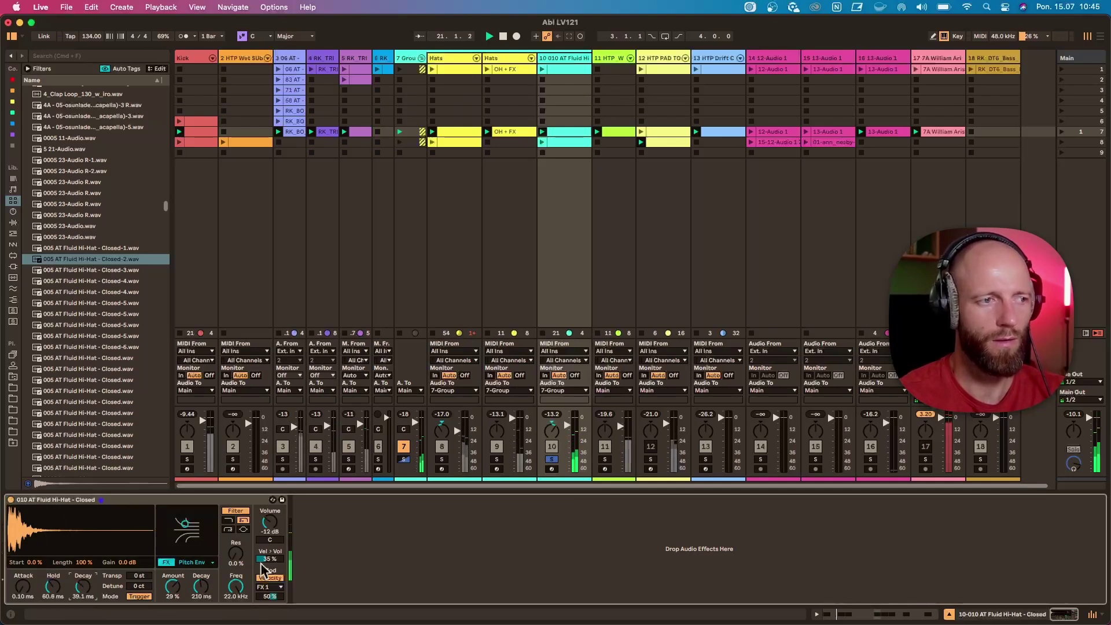
left_click(551, 459)
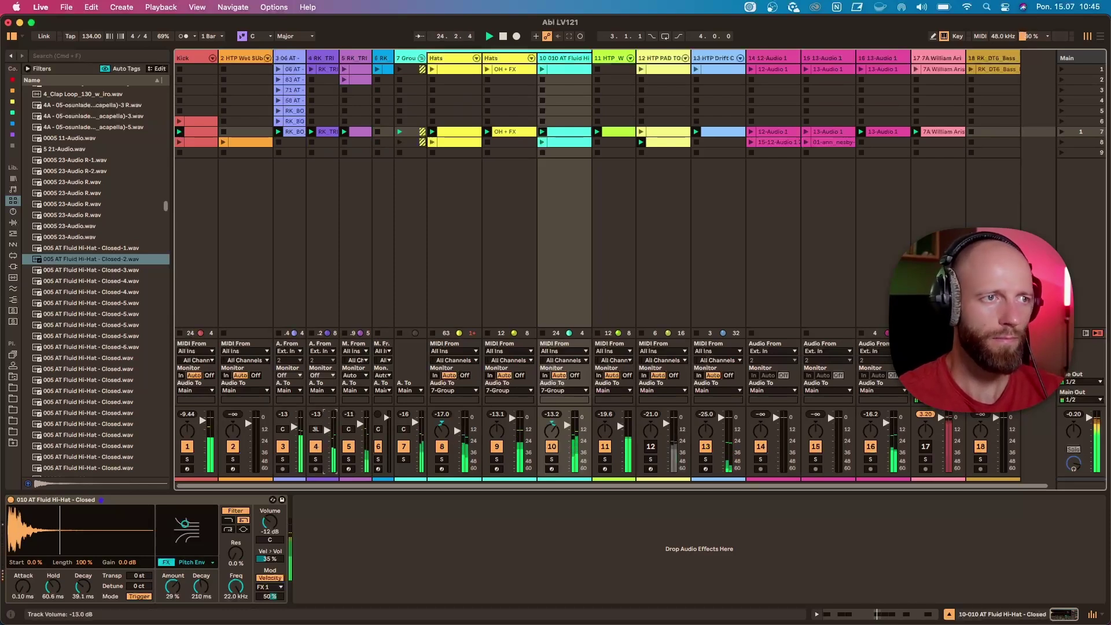
left_click(322, 58)
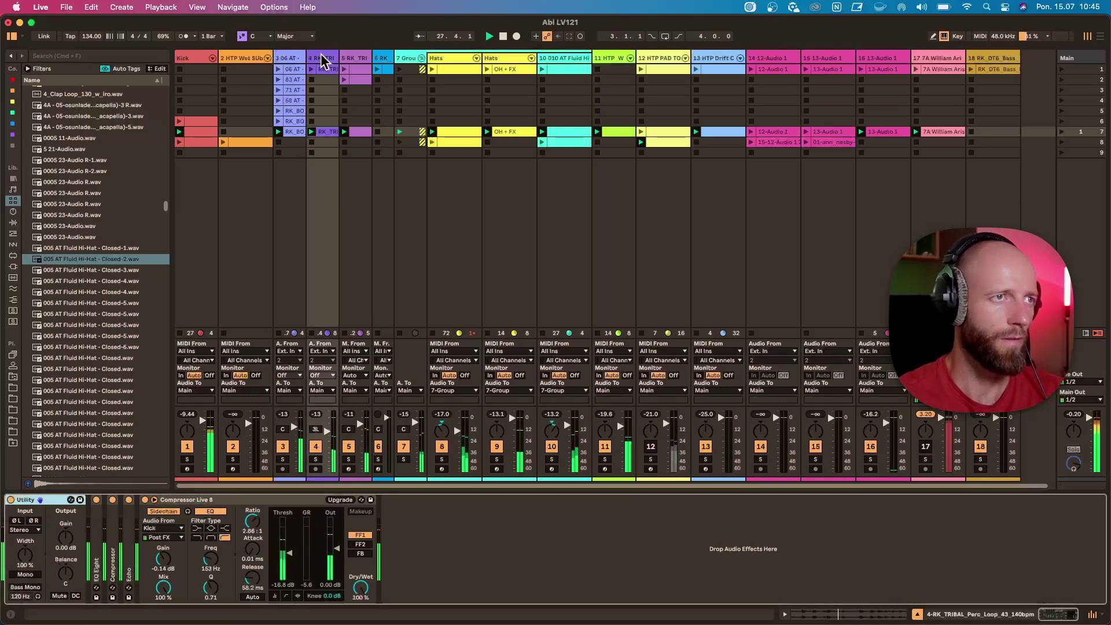
On track 5, set velocity mod to 20%, Stretch Factor to 2.15, lower Echo reverb, fold Echo.
left_click(355, 59)
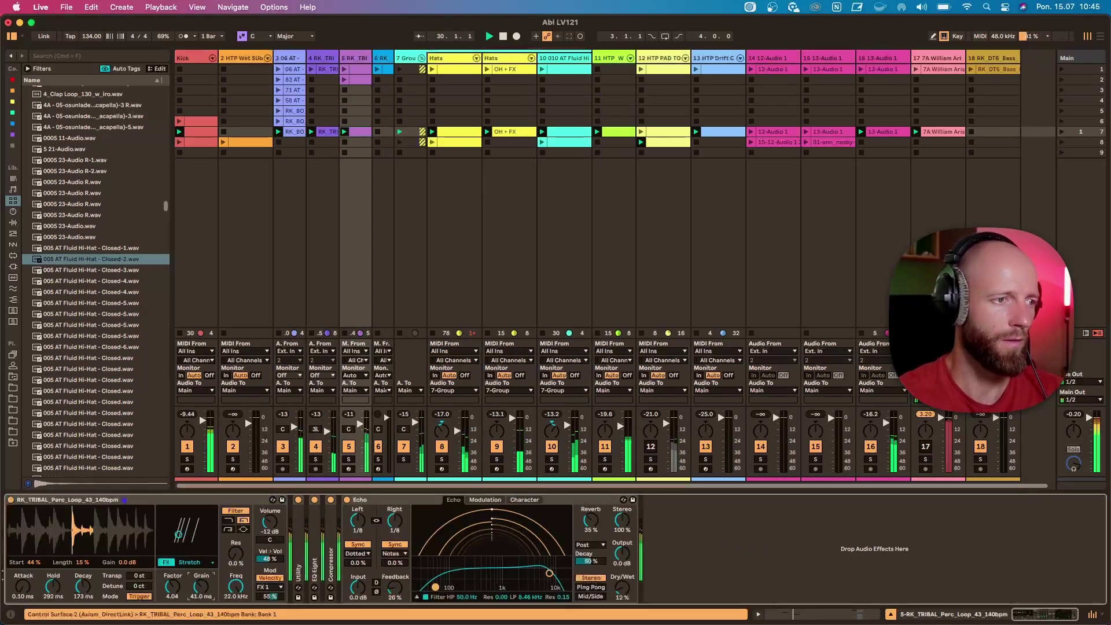
left_click_drag(269, 596, 269, 603)
left_click_drag(177, 590, 177, 607)
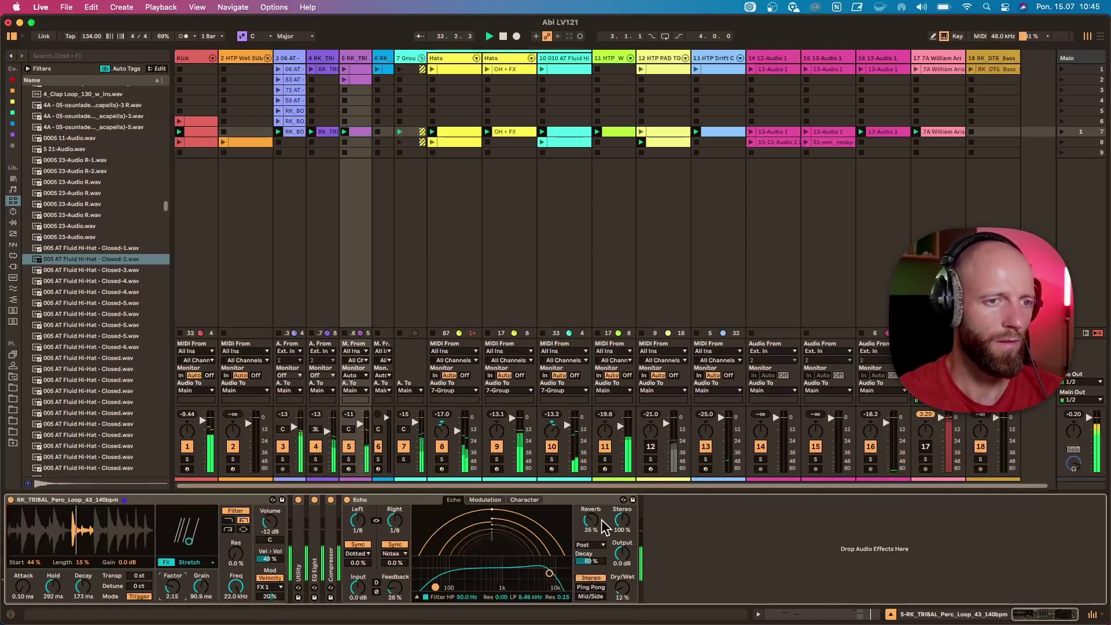
left_click_drag(591, 521, 590, 528)
double_click(416, 499)
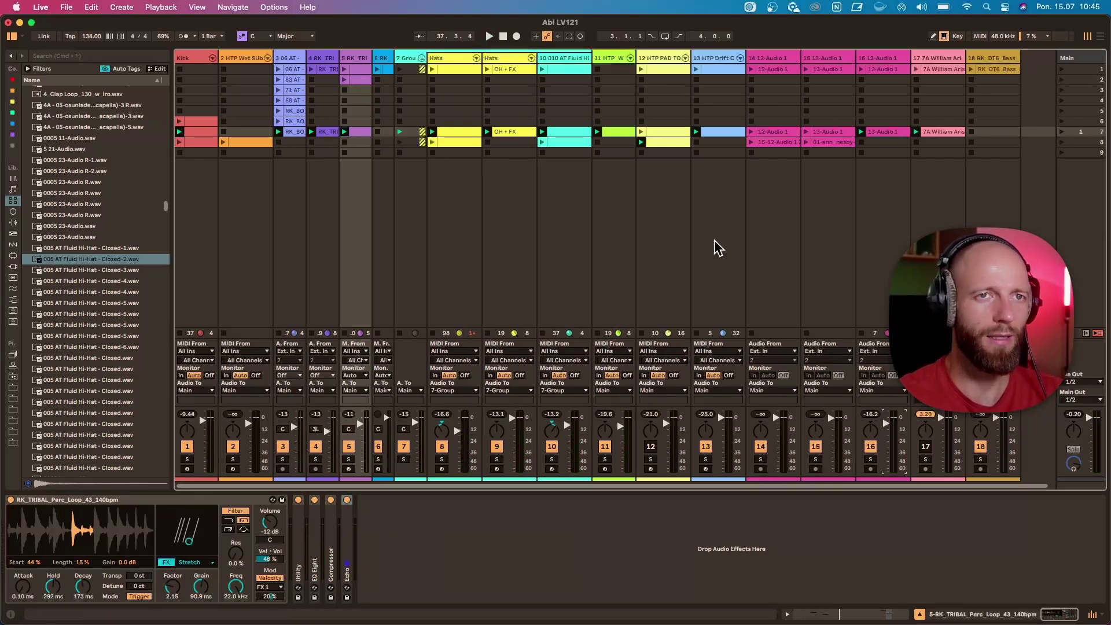
Expand the Warm Bass Saturator's options, then play track 11 soloed with the Saturator bypassed.
left_click(664, 60)
left_click(608, 60)
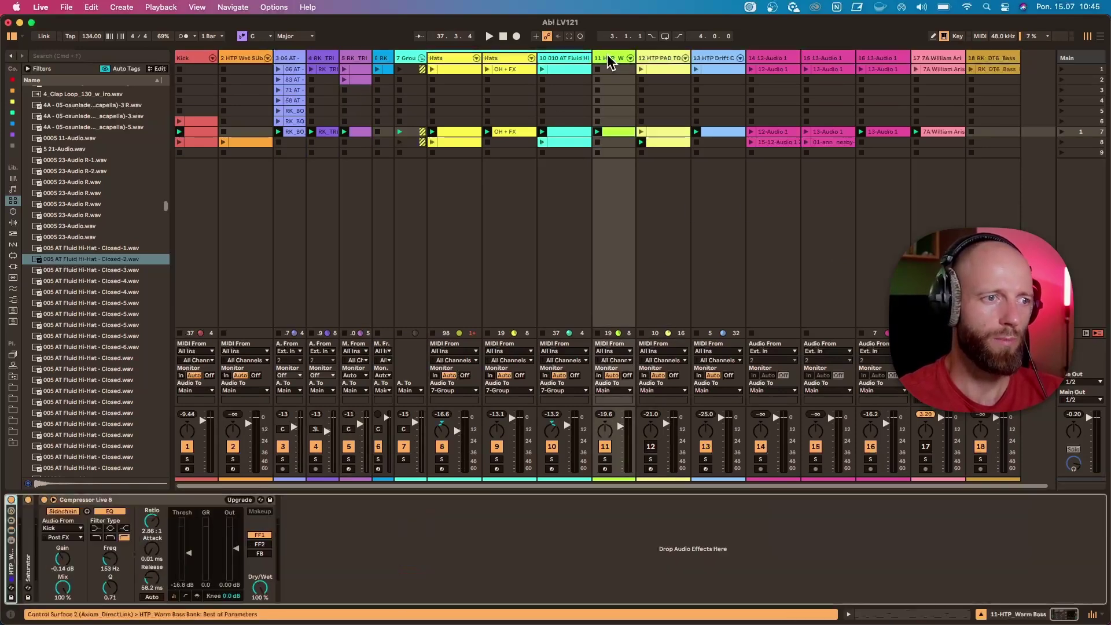
double_click(24, 520)
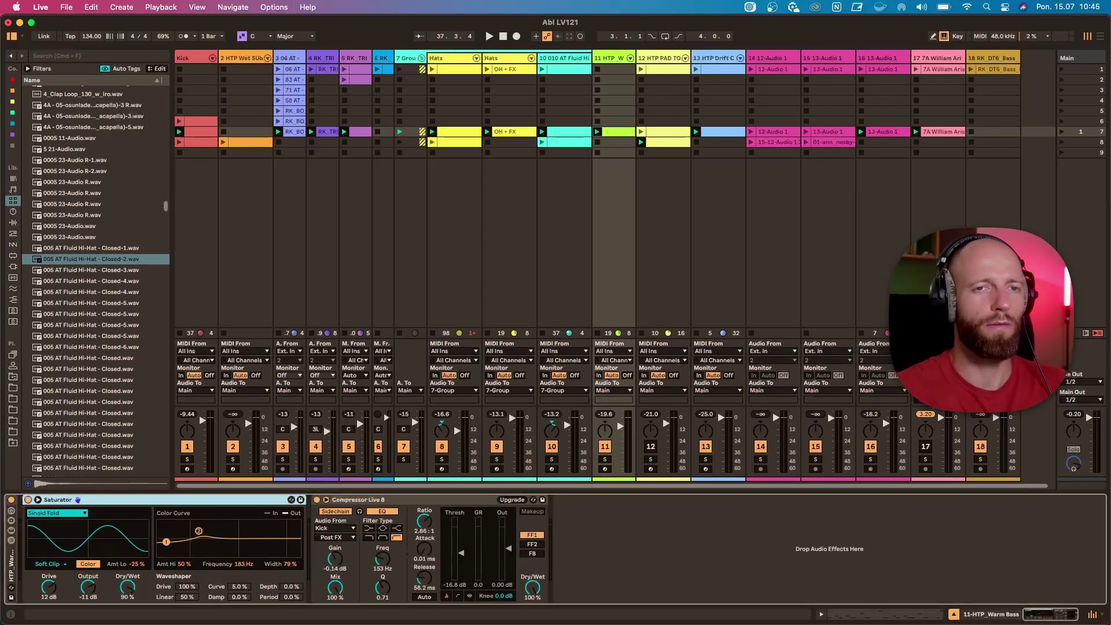
left_click(49, 564)
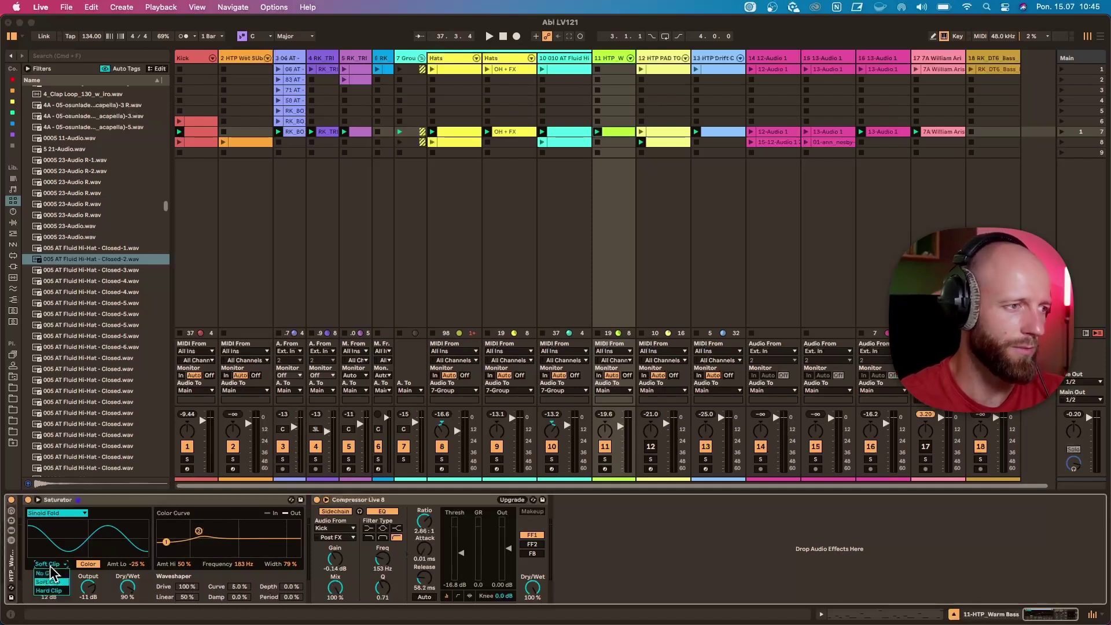
left_click(50, 513)
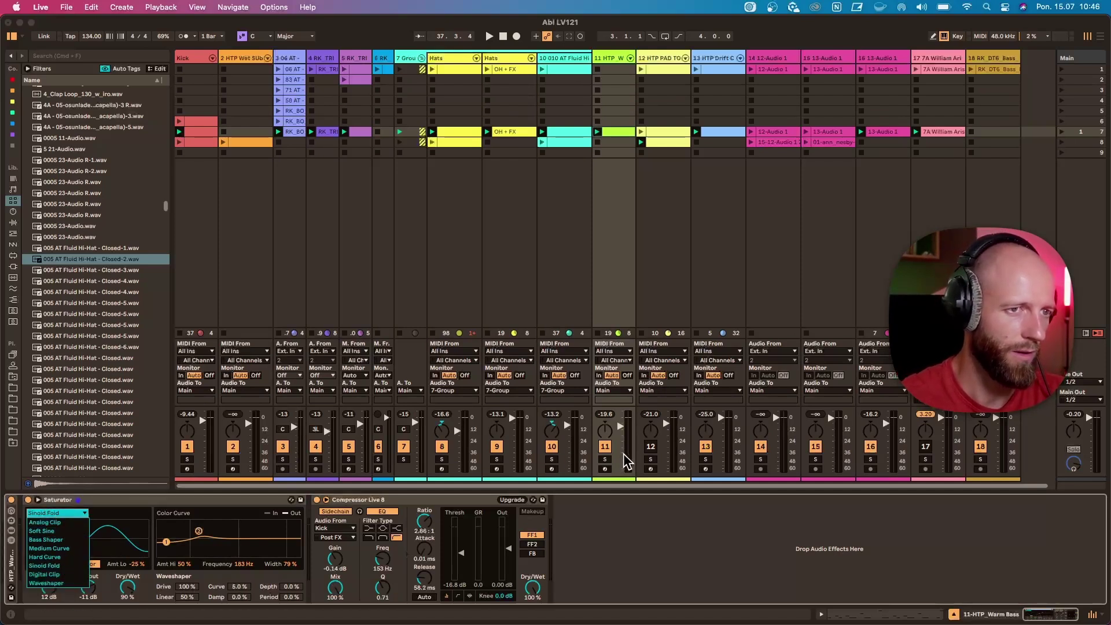
left_click(604, 459)
key("space")
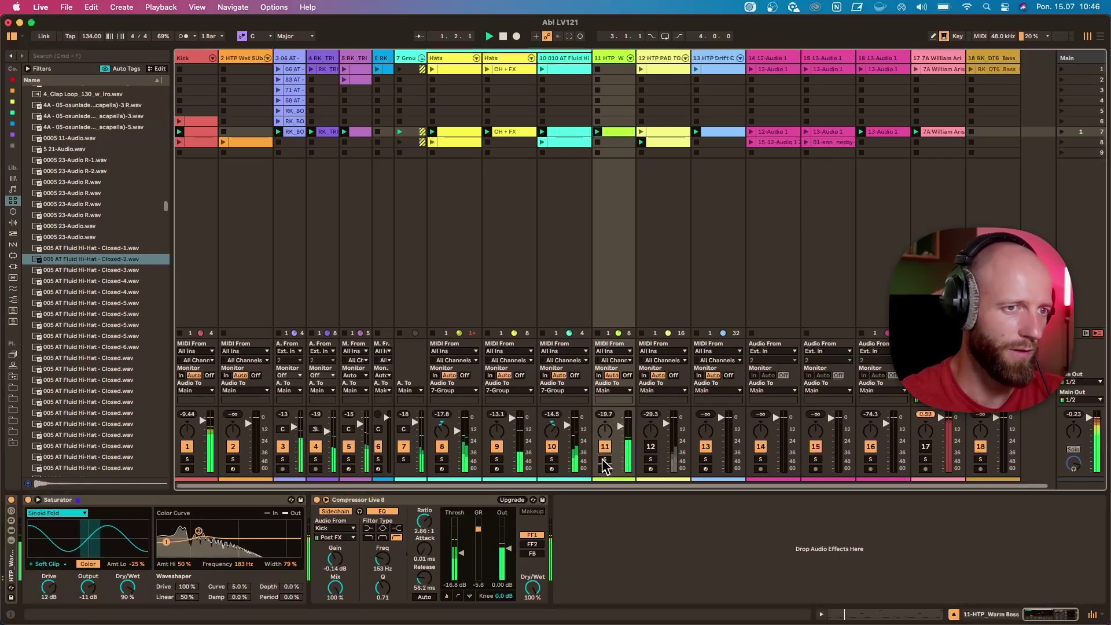
left_click(28, 499)
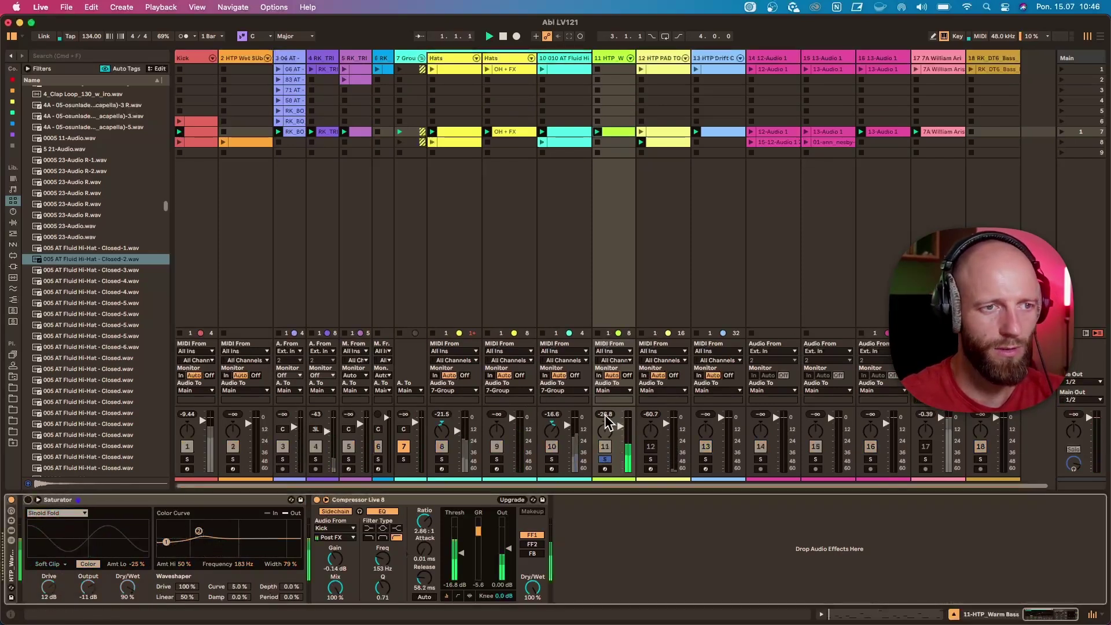
Make the mixer faders taller and compare track 11 with the Saturator on and bypassed.
left_click_drag(619, 407, 630, 331)
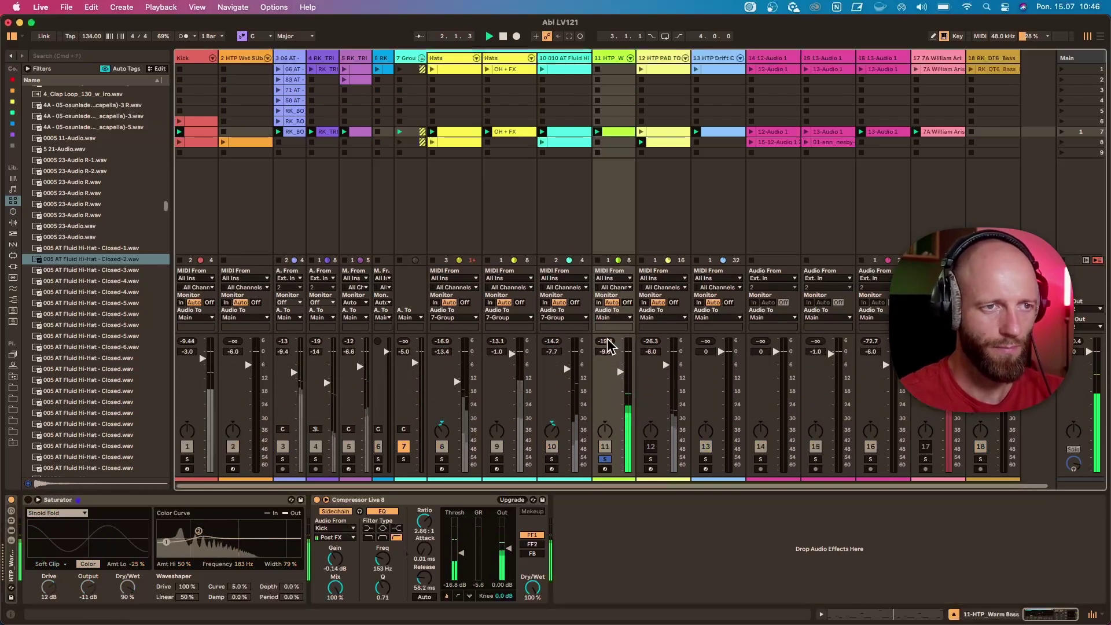
left_click(605, 341)
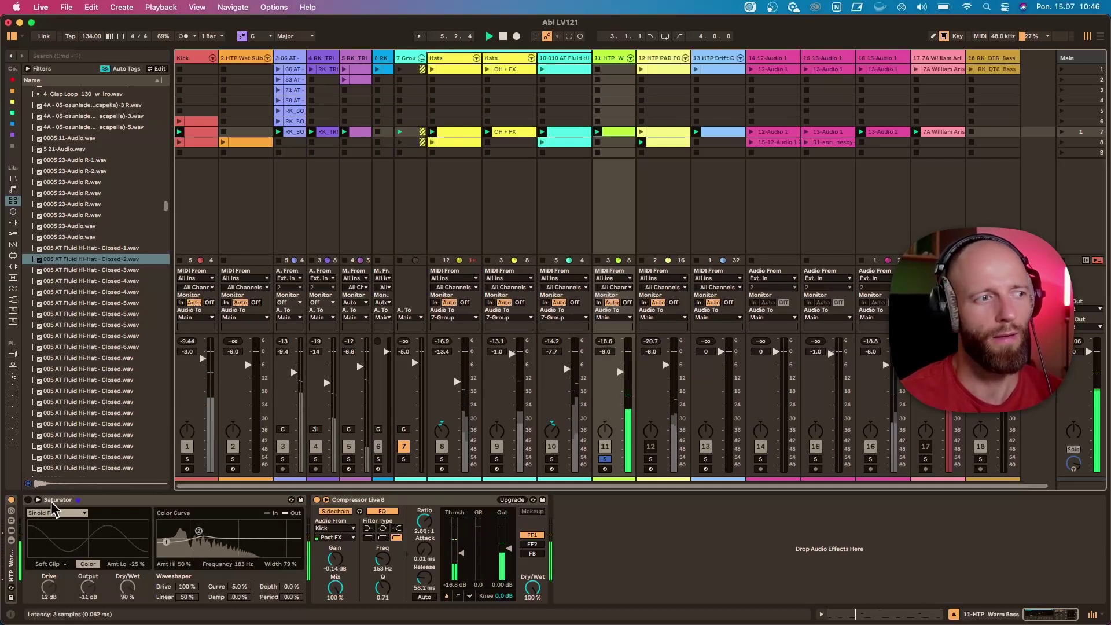
left_click(28, 500)
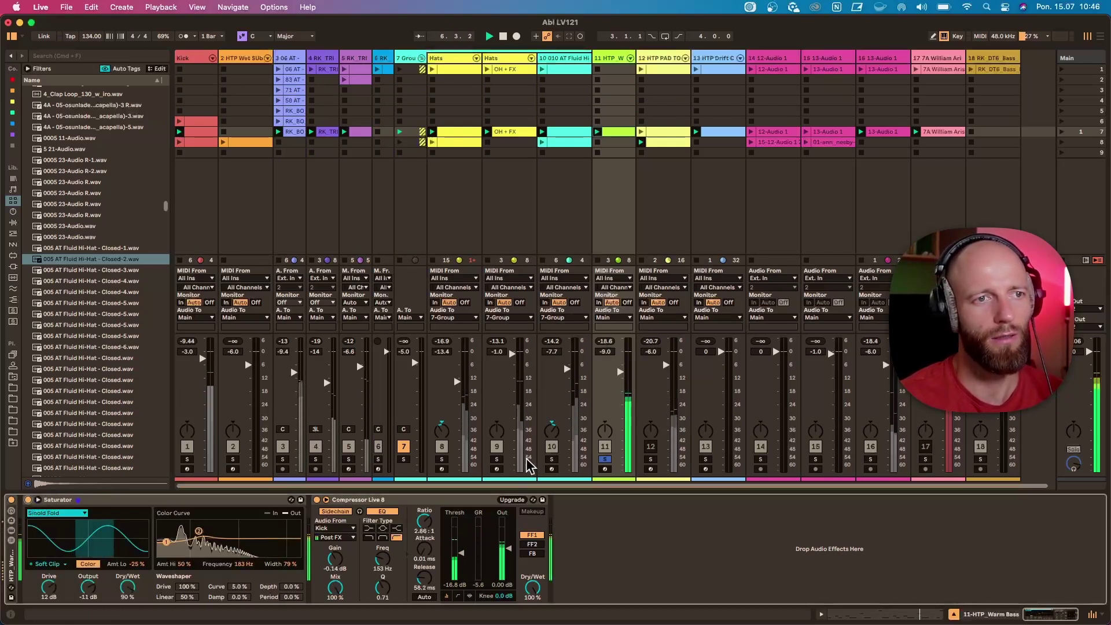
left_click(606, 342)
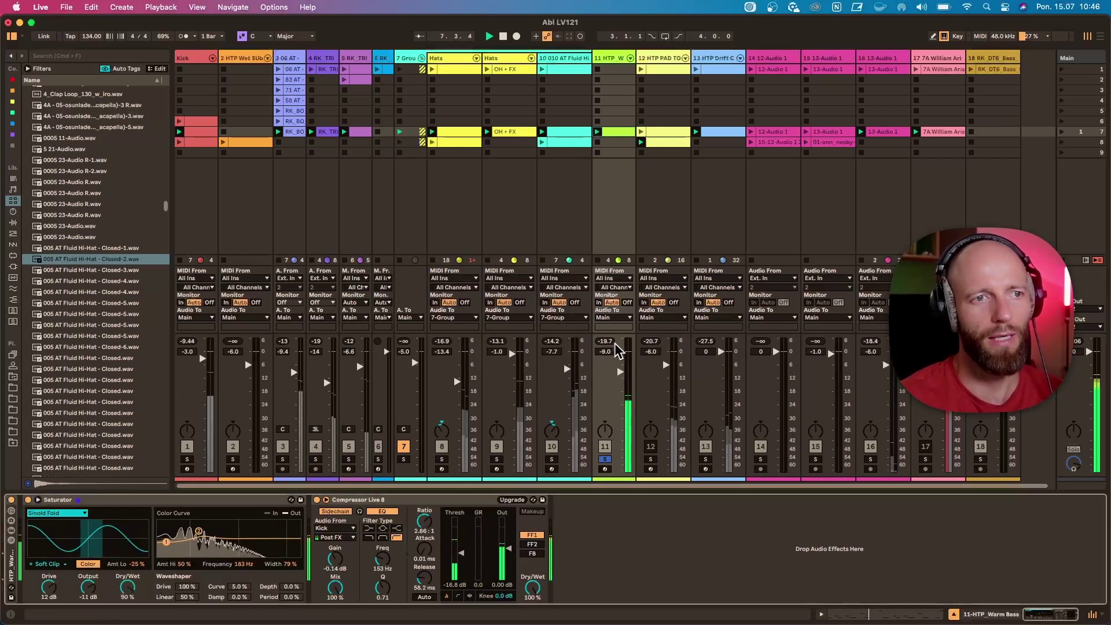
left_click(610, 343)
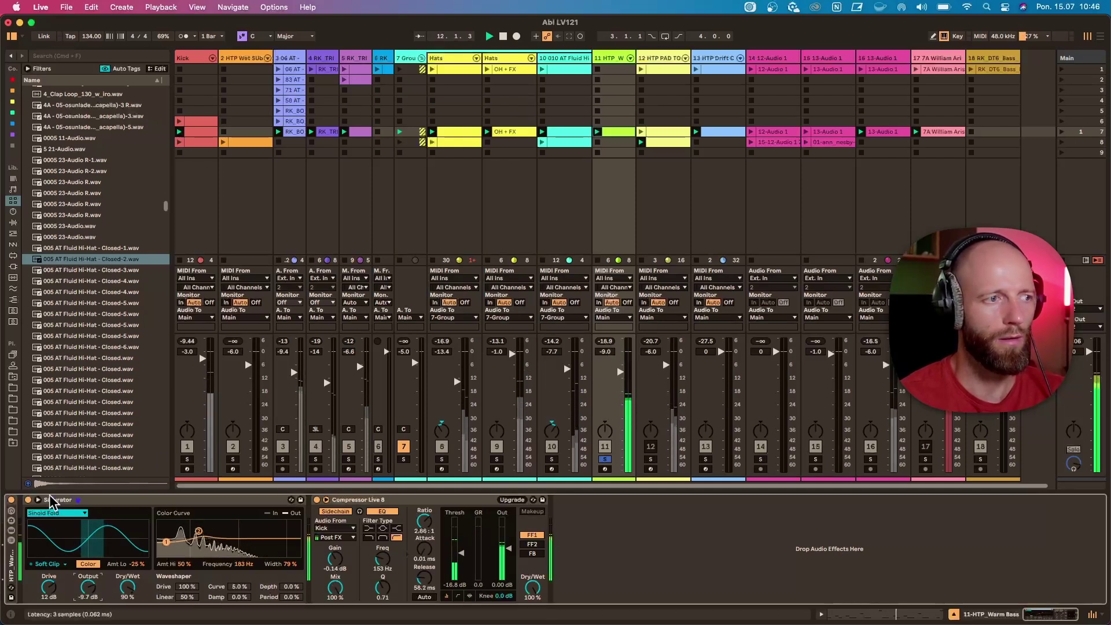
left_click(28, 499)
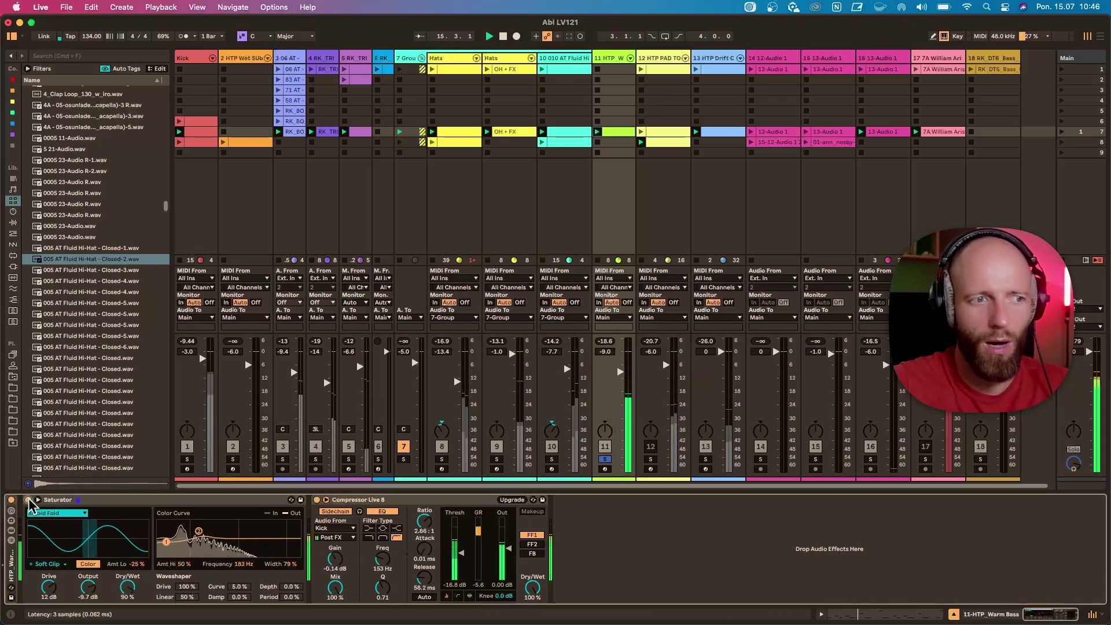
A/B the Saturator once more, unsolo track 11, then leave the Saturator on and fold it.
left_click(28, 500)
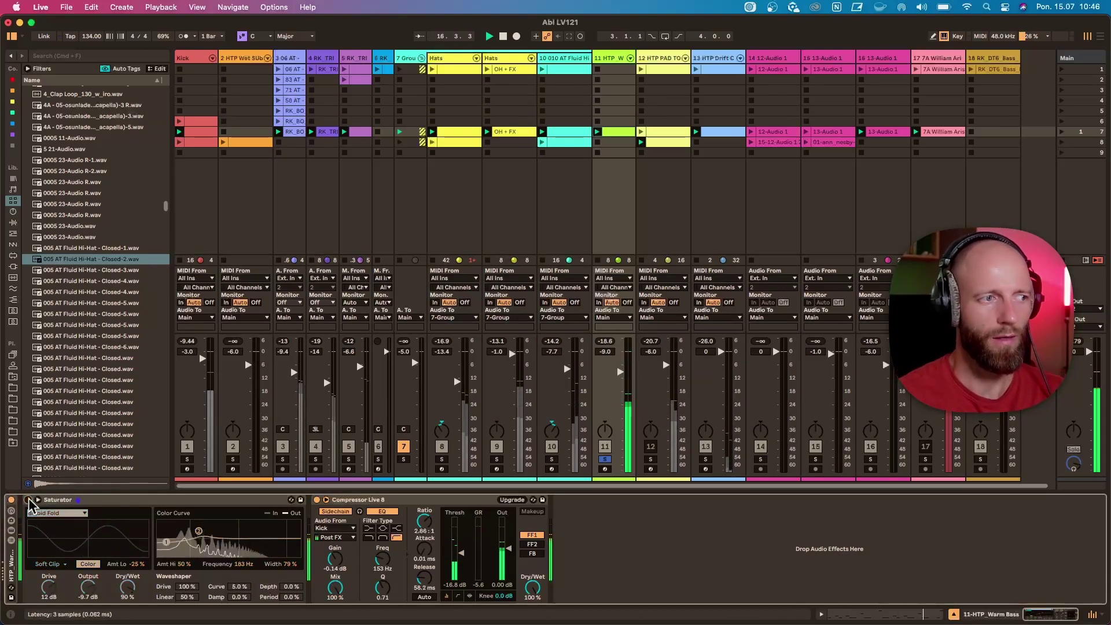
left_click(28, 499)
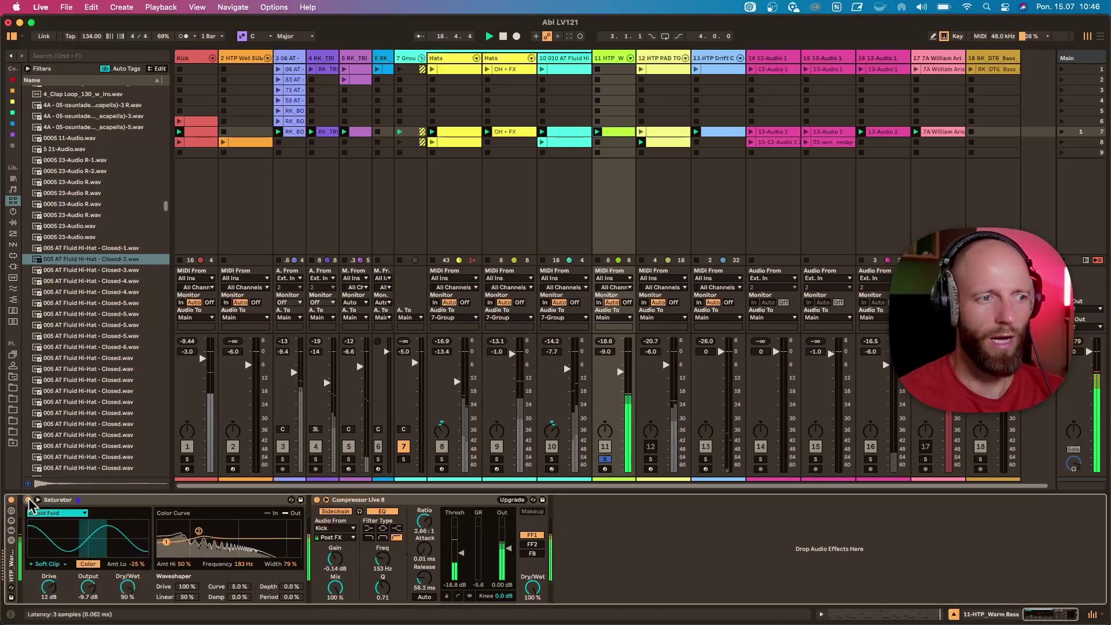
left_click(605, 459)
left_click(603, 459)
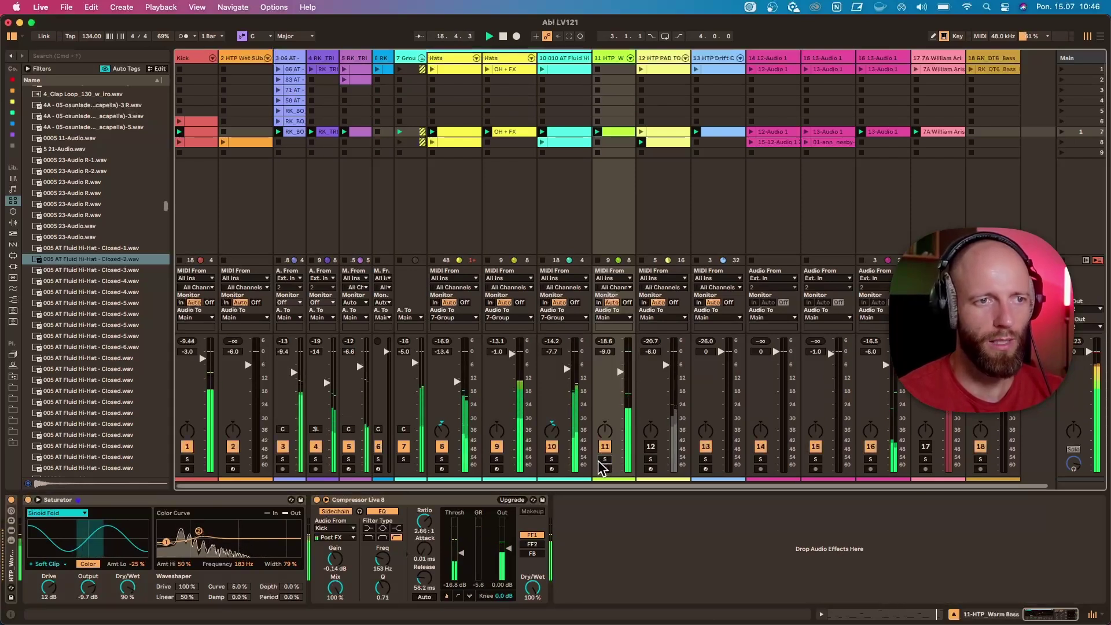
left_click(28, 500)
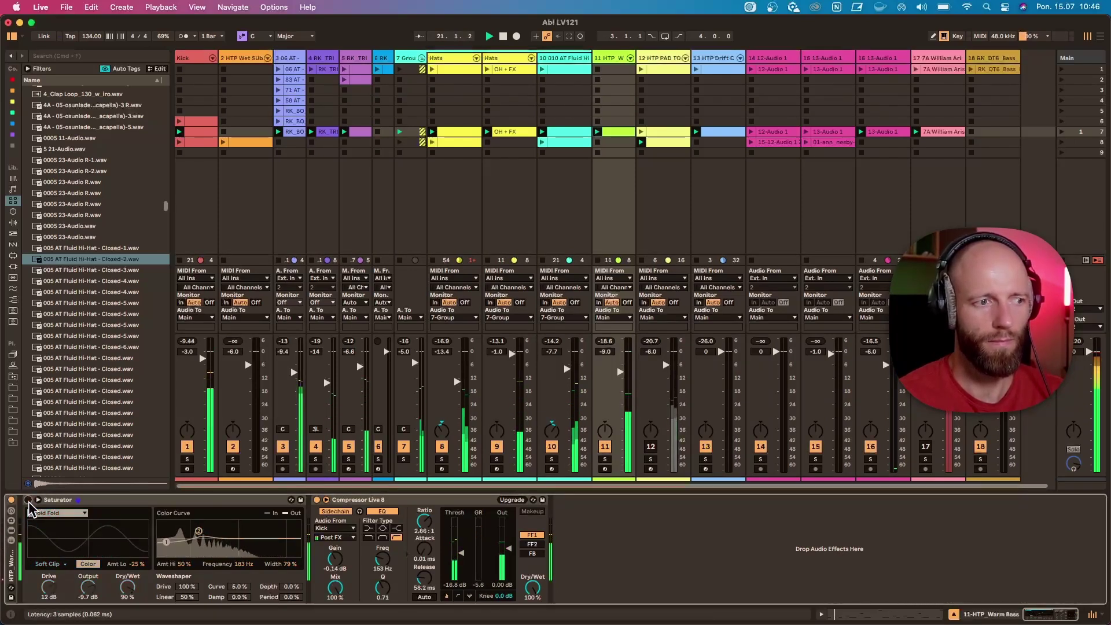
left_click(28, 501)
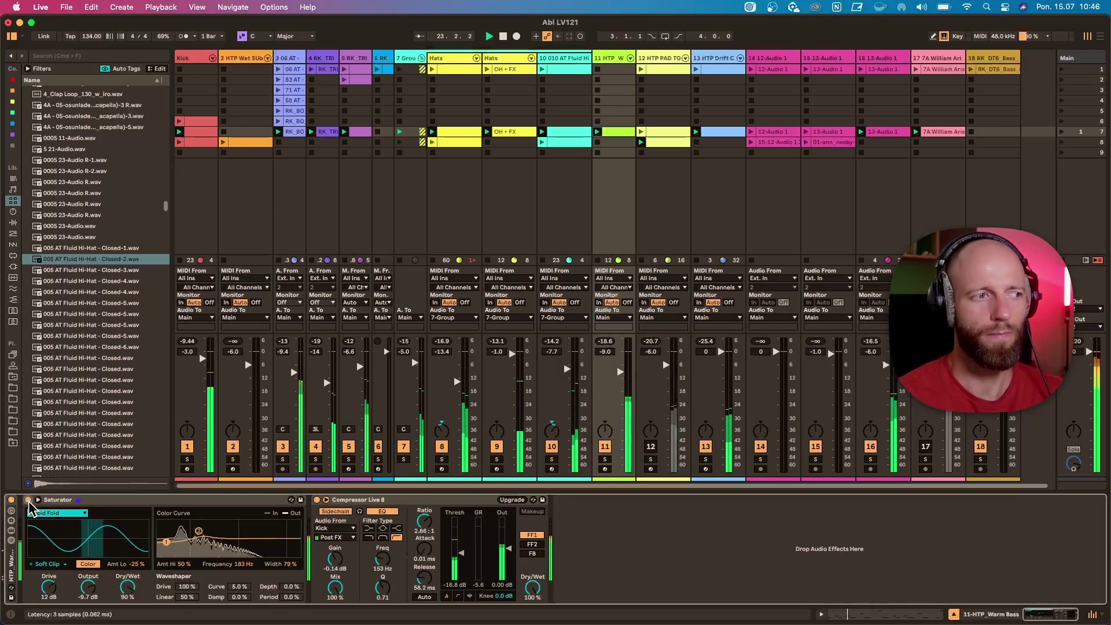
double_click(97, 500)
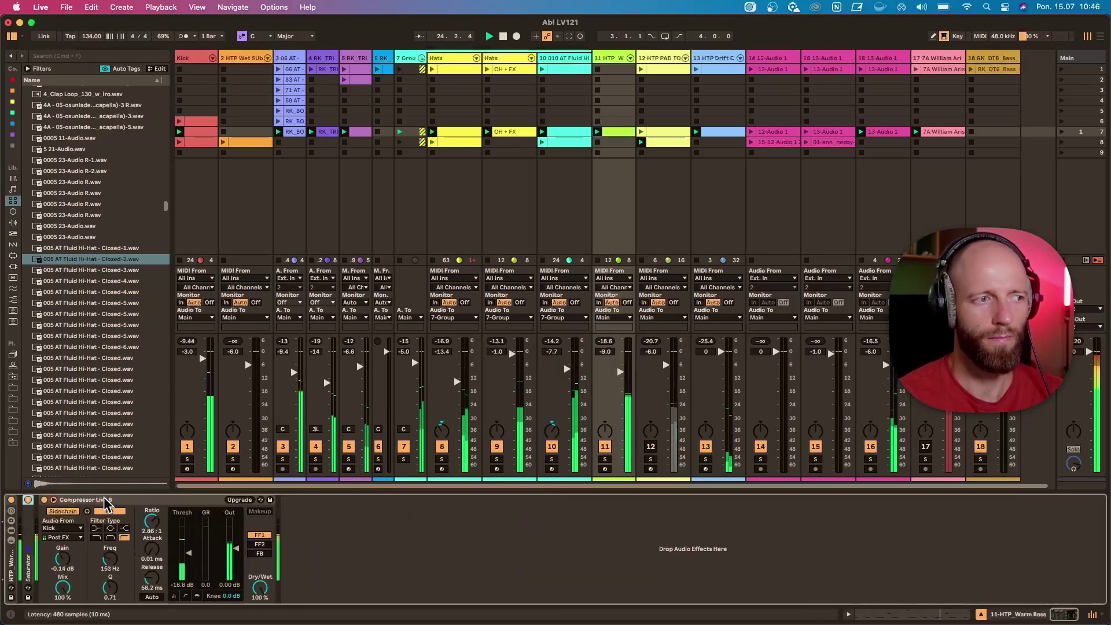
Solo track 16, bypass and re-enable its Saturator, unsolo it, then show track 11's effects.
scroll(817, 129, "right", 1)
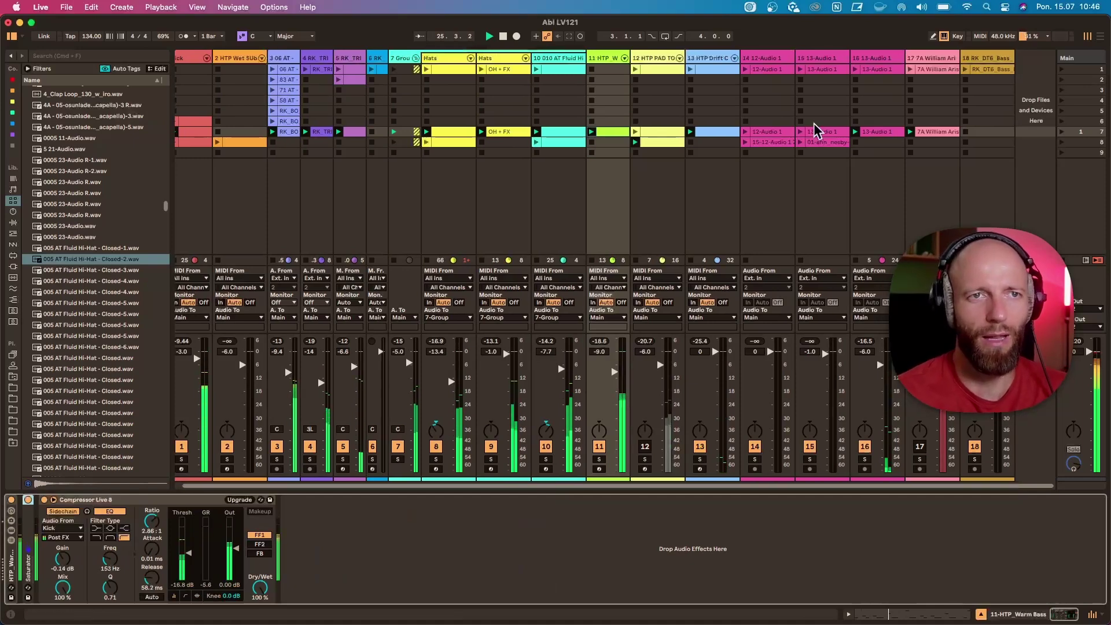
left_click(866, 58)
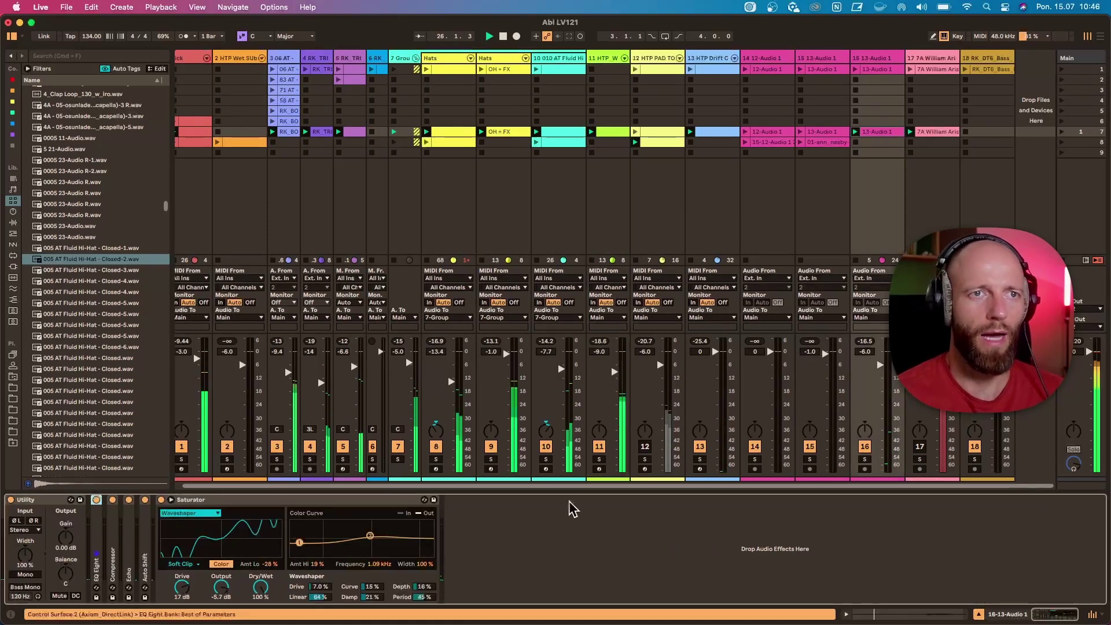
left_click(864, 459)
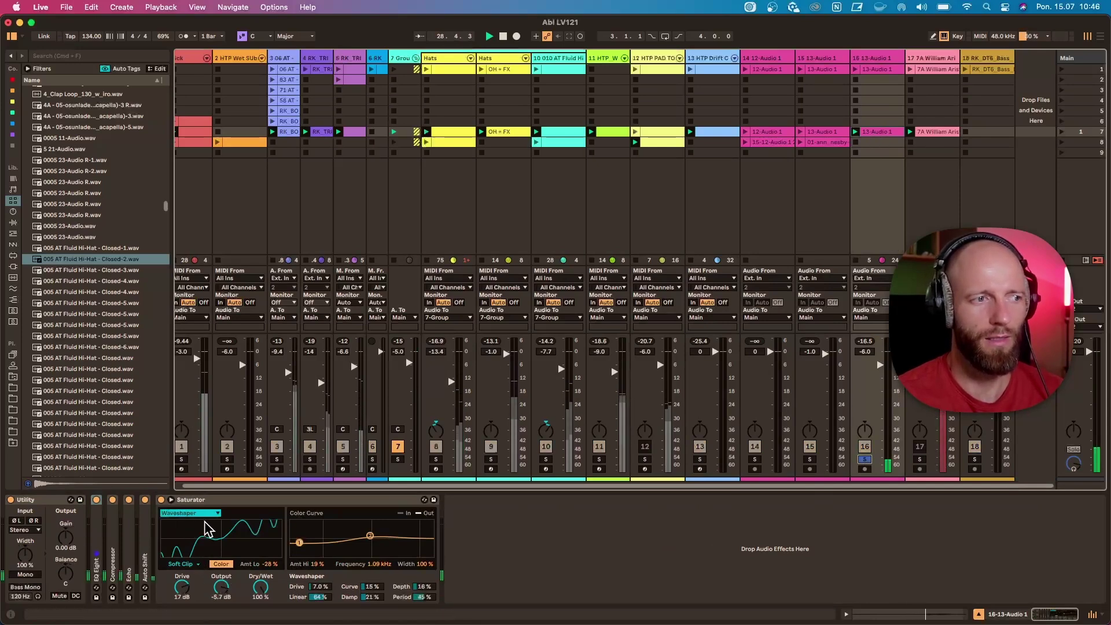
left_click(160, 500)
left_click(161, 500)
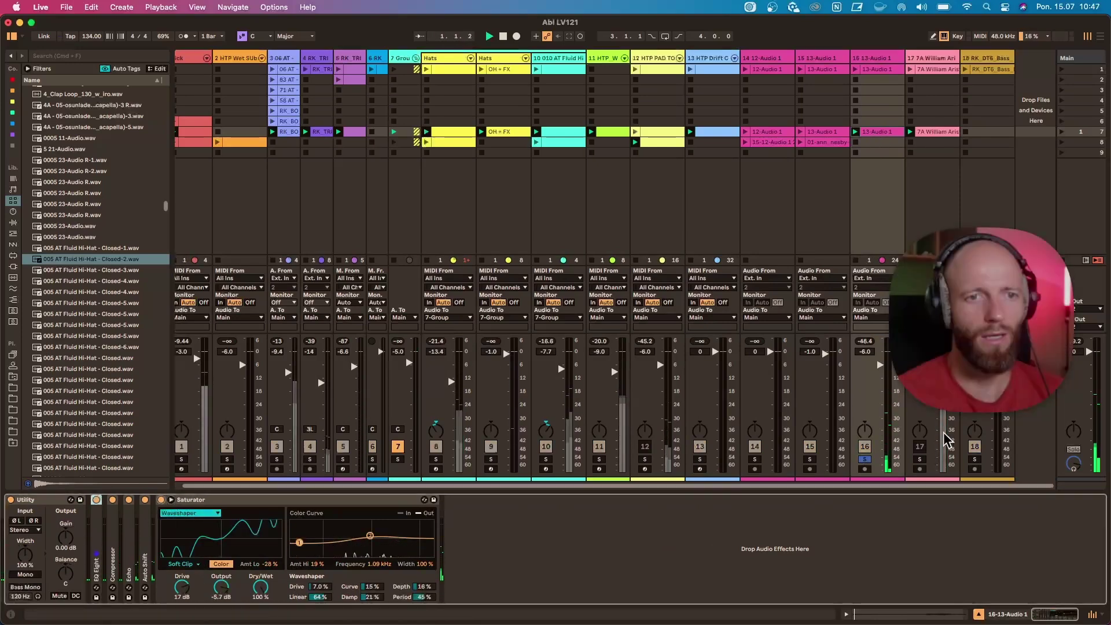
left_click(864, 459)
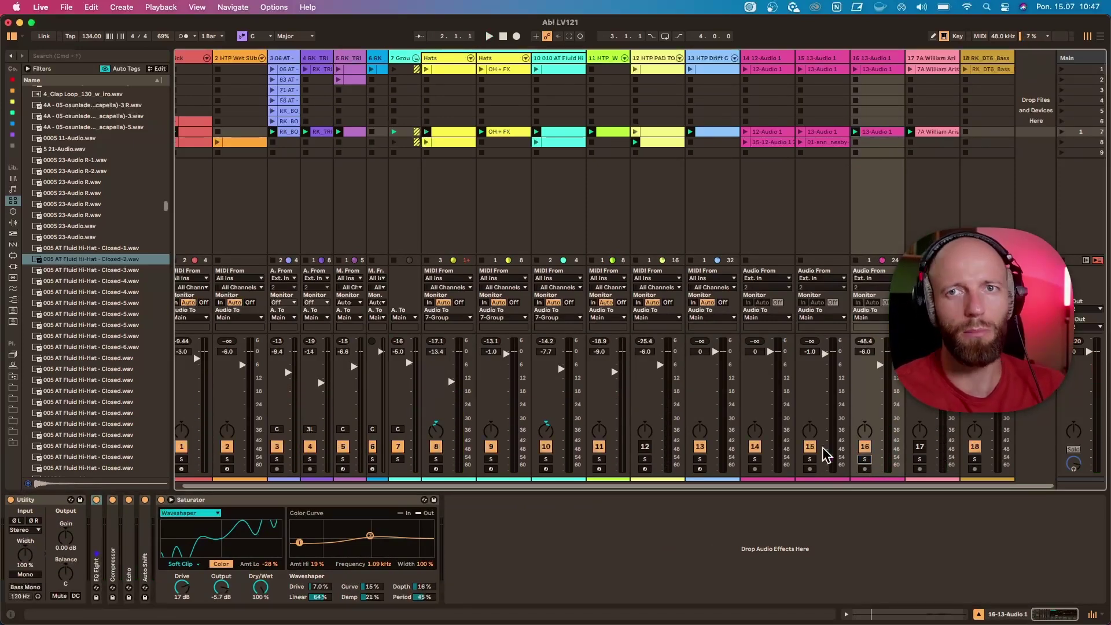
left_click(601, 60)
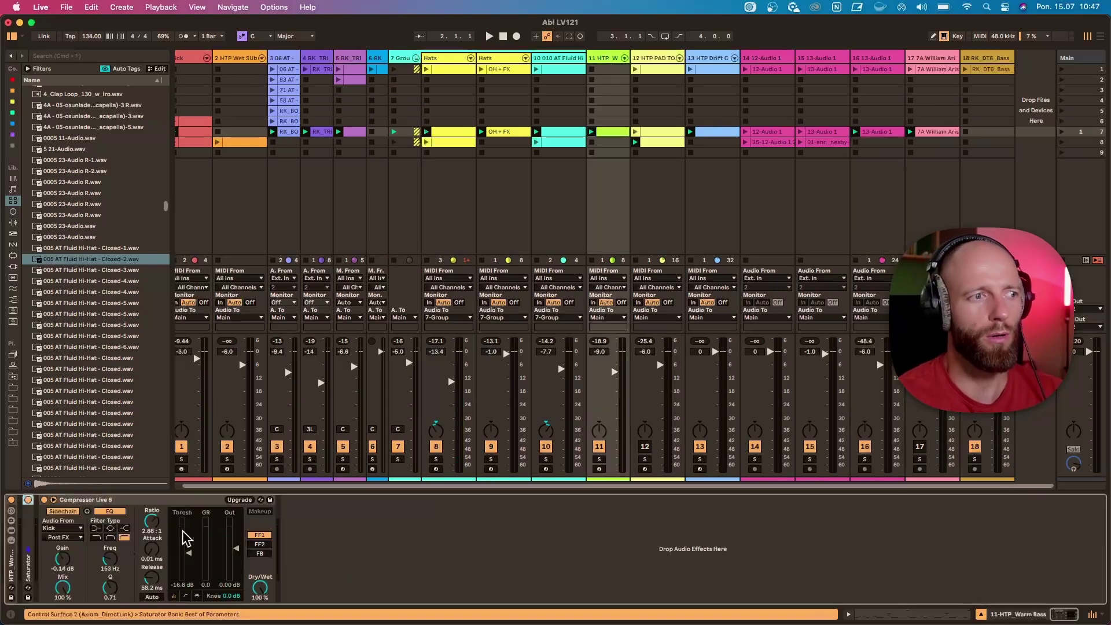
Expand the Warm Bass Saturator and audition Bass Shaper soloed, then revert to Sinoid Fold and unsolo.
double_click(27, 553)
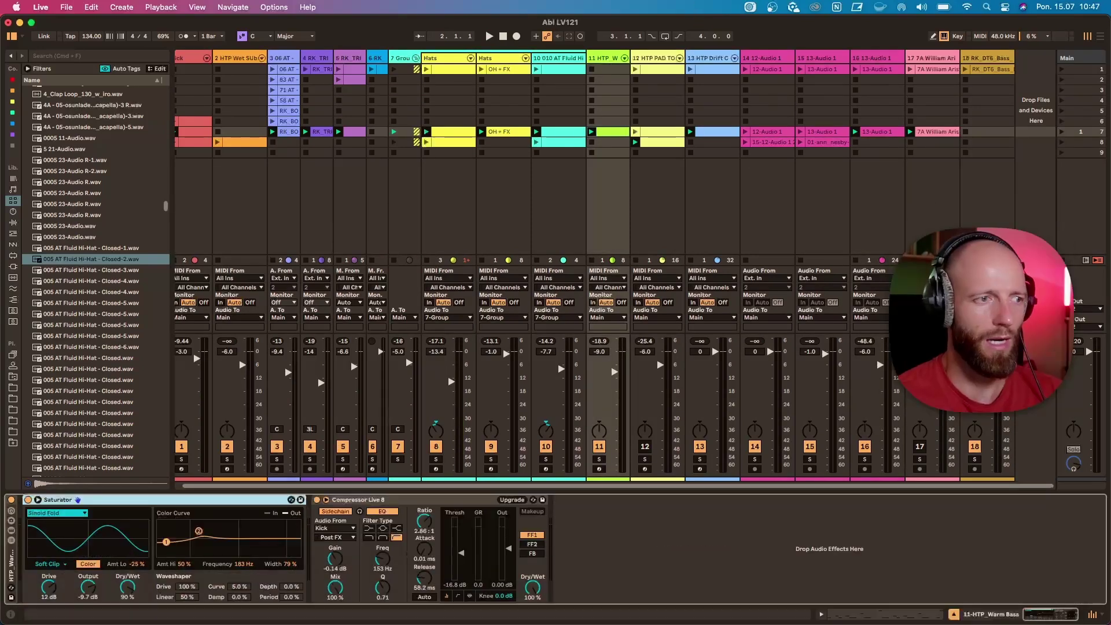
left_click(57, 513)
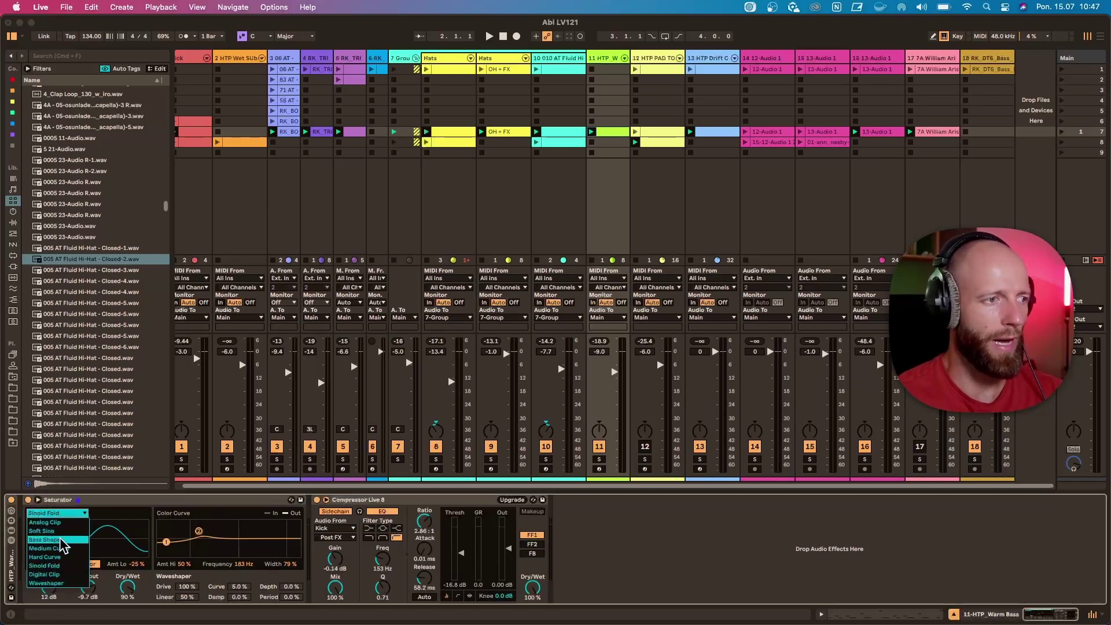
left_click(58, 539)
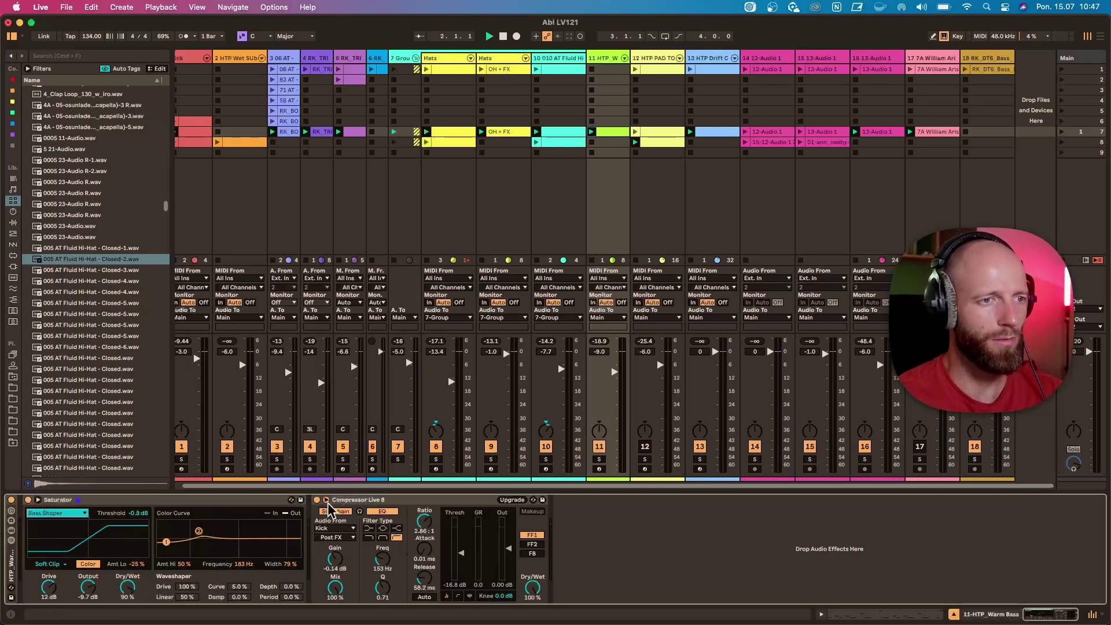
key("space")
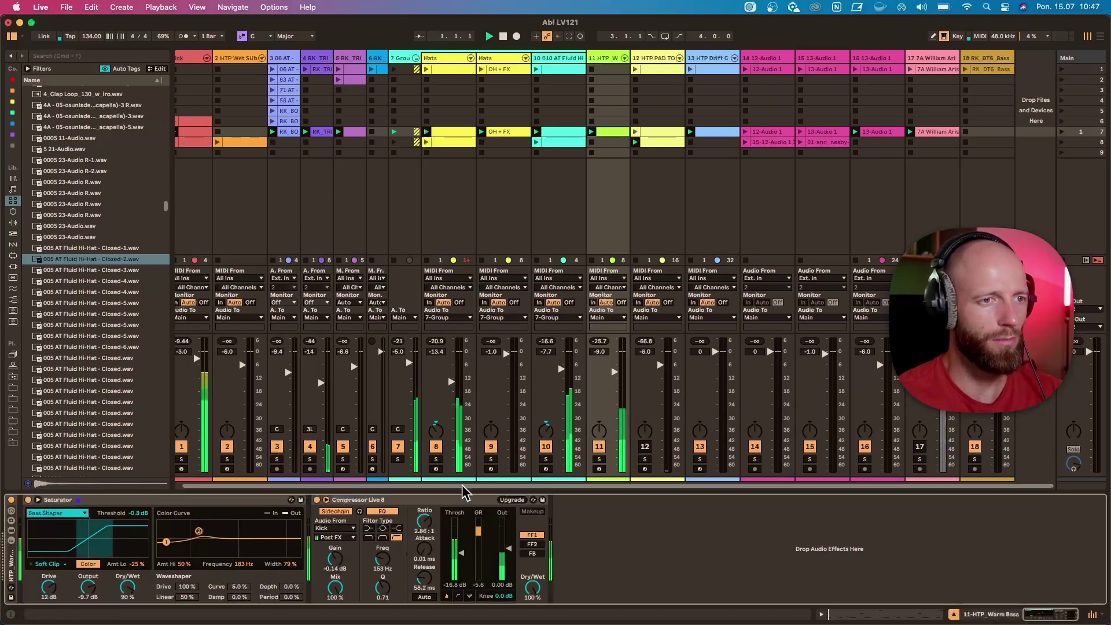
left_click(599, 459)
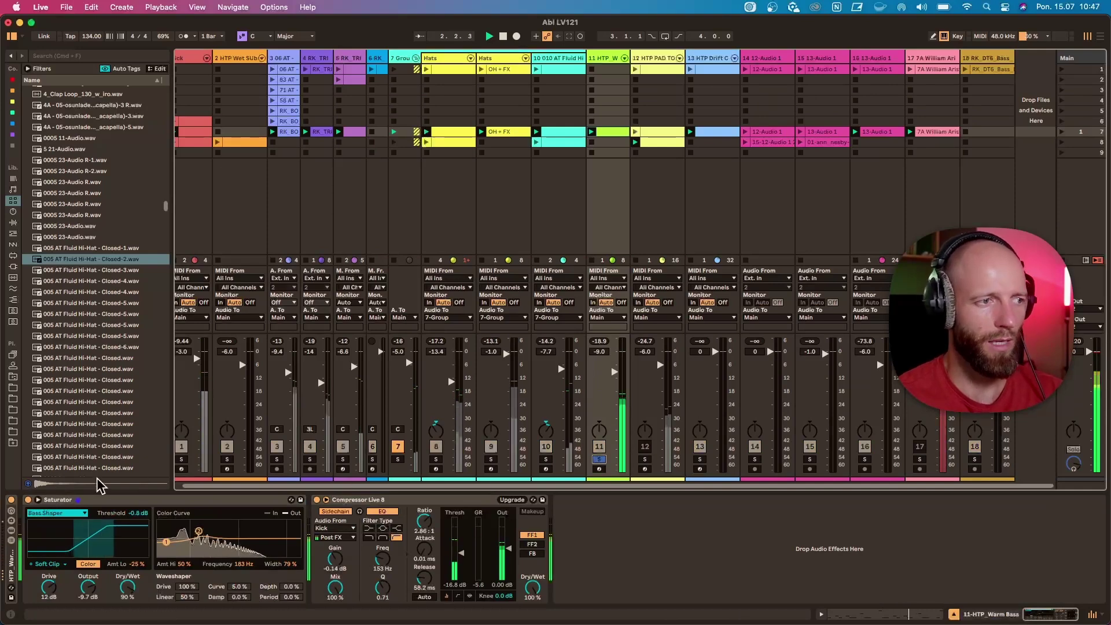
left_click(84, 516)
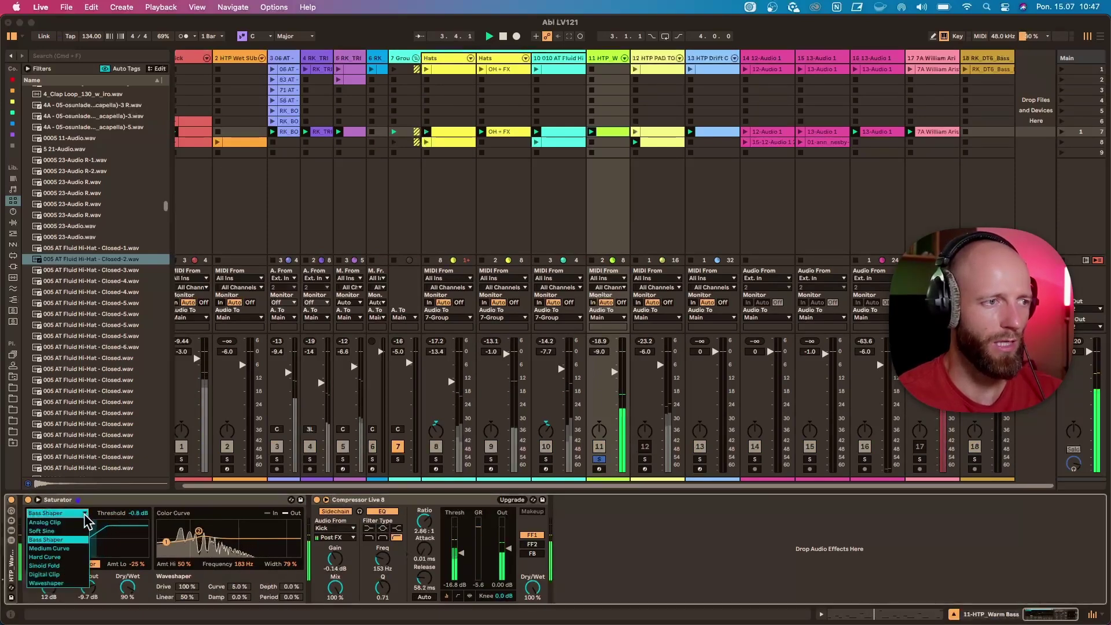
left_click(63, 566)
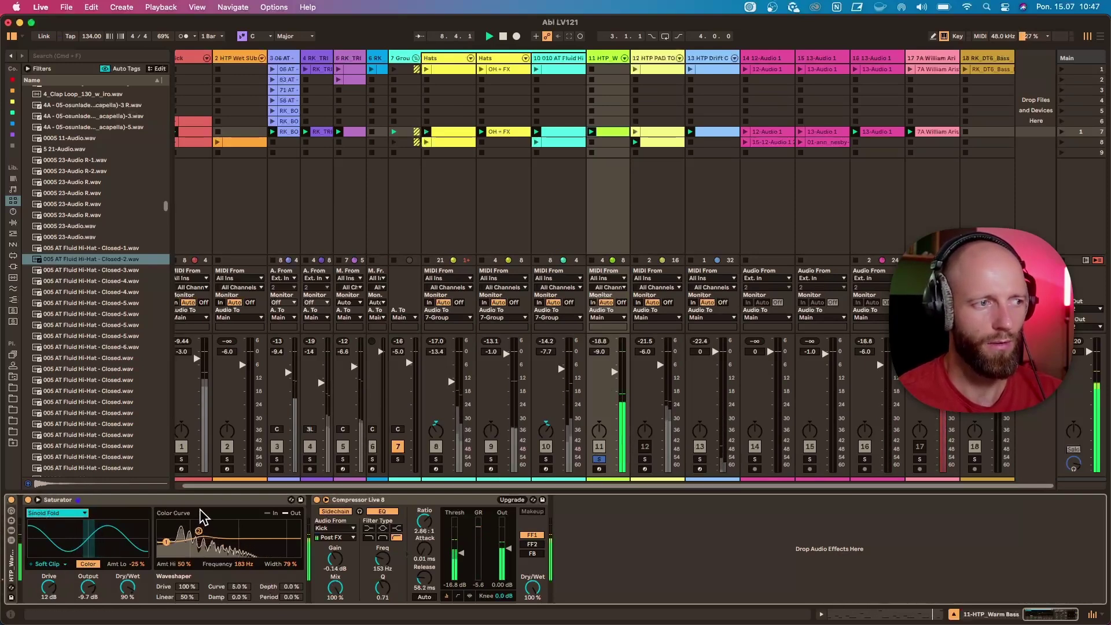
left_click(599, 458)
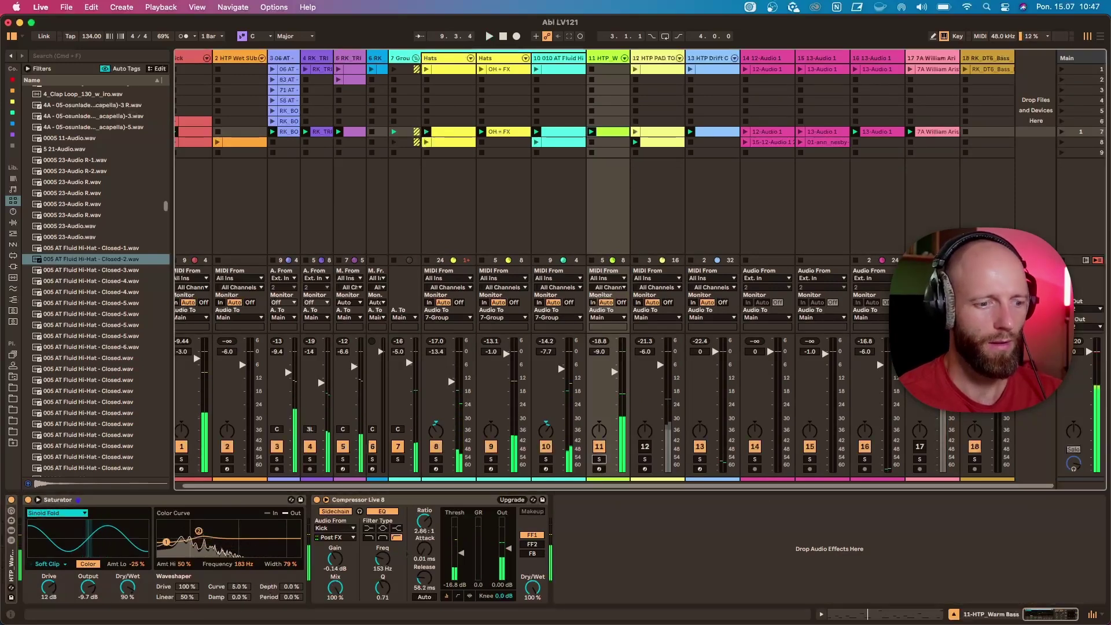
Show the Main track's devices and, during playback, toggle Independence's Maximize on and back off.
right_click(941, 214)
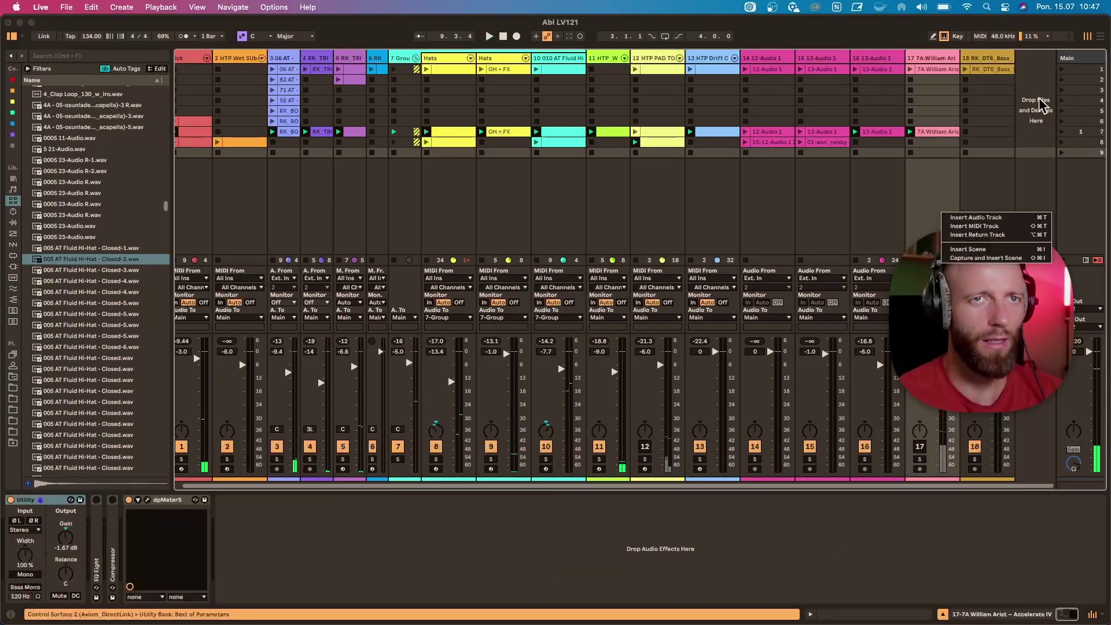
left_click(1074, 62)
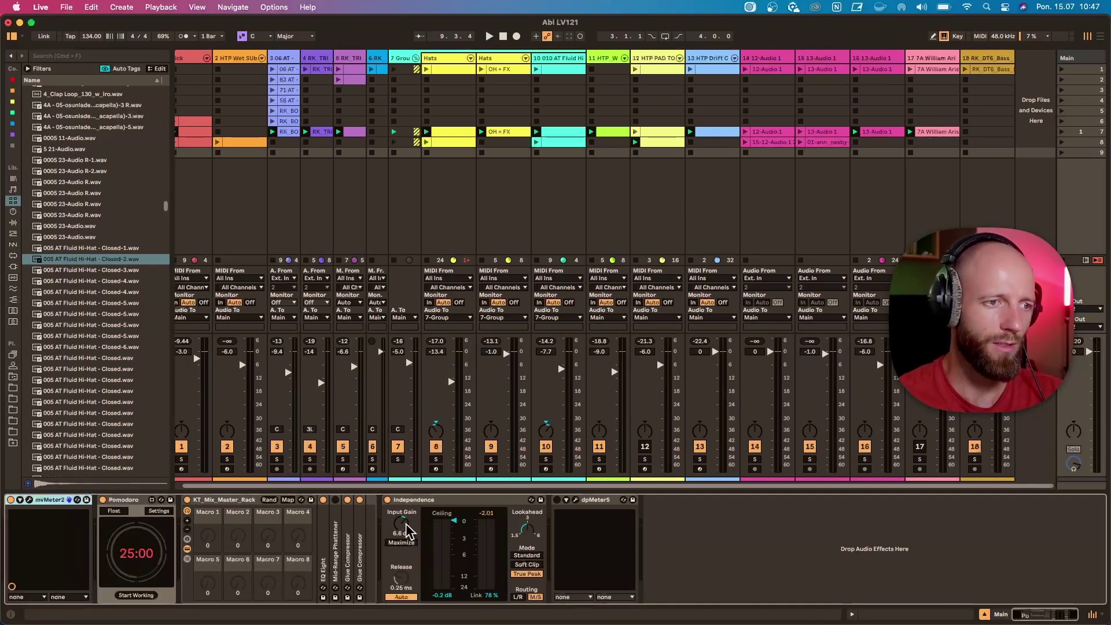
key("space")
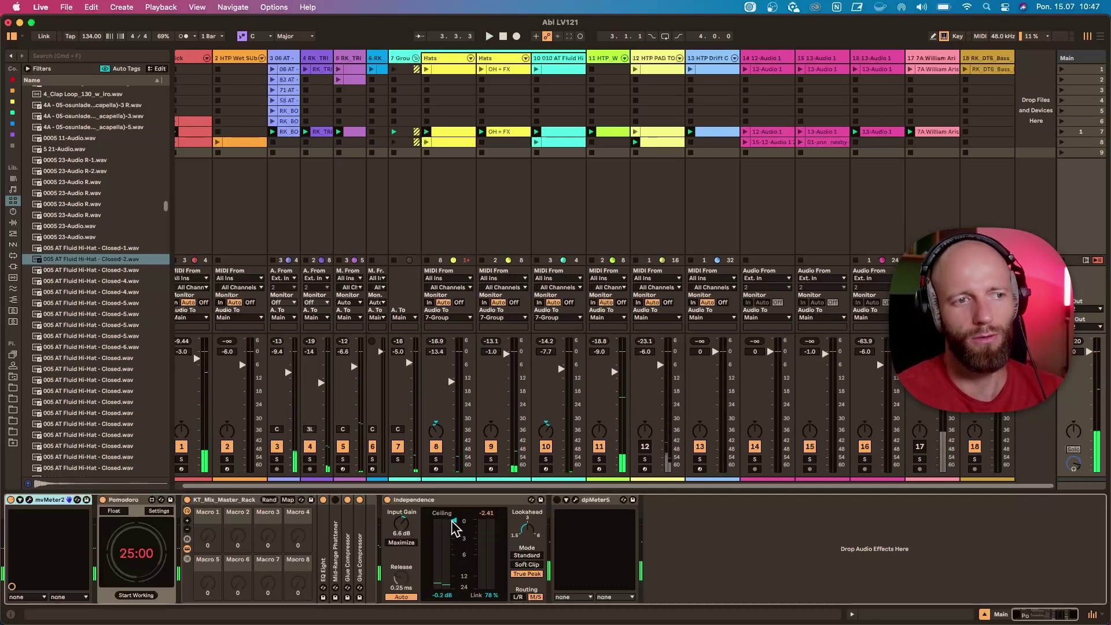
left_click(401, 542)
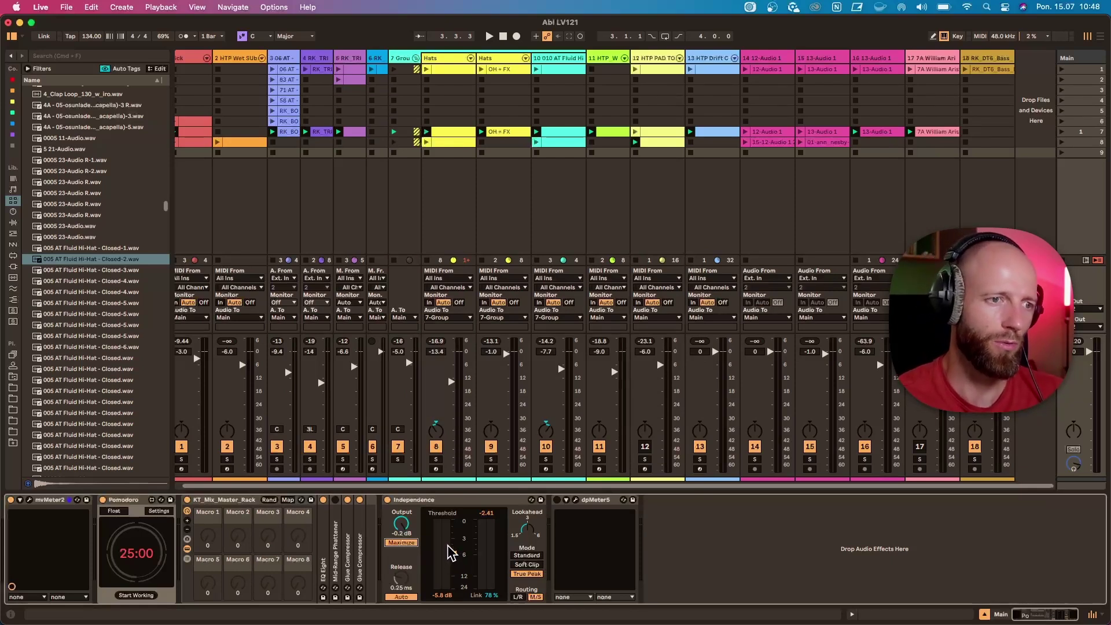
left_click(401, 543)
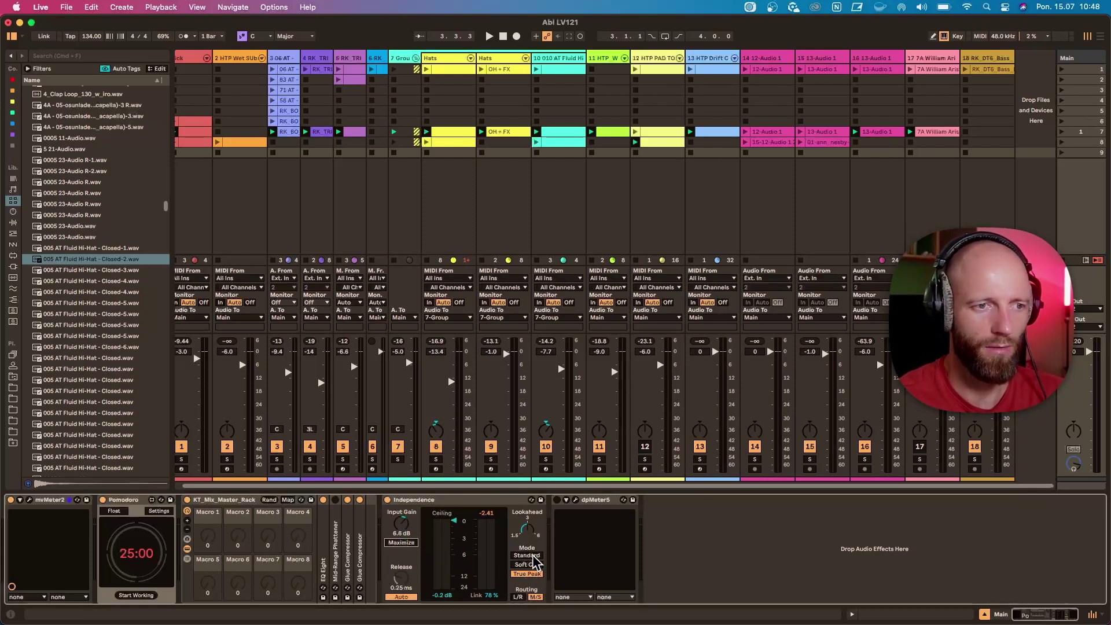
Enable dpMeter5 and open its window, moved up over the mixer.
left_click(555, 500)
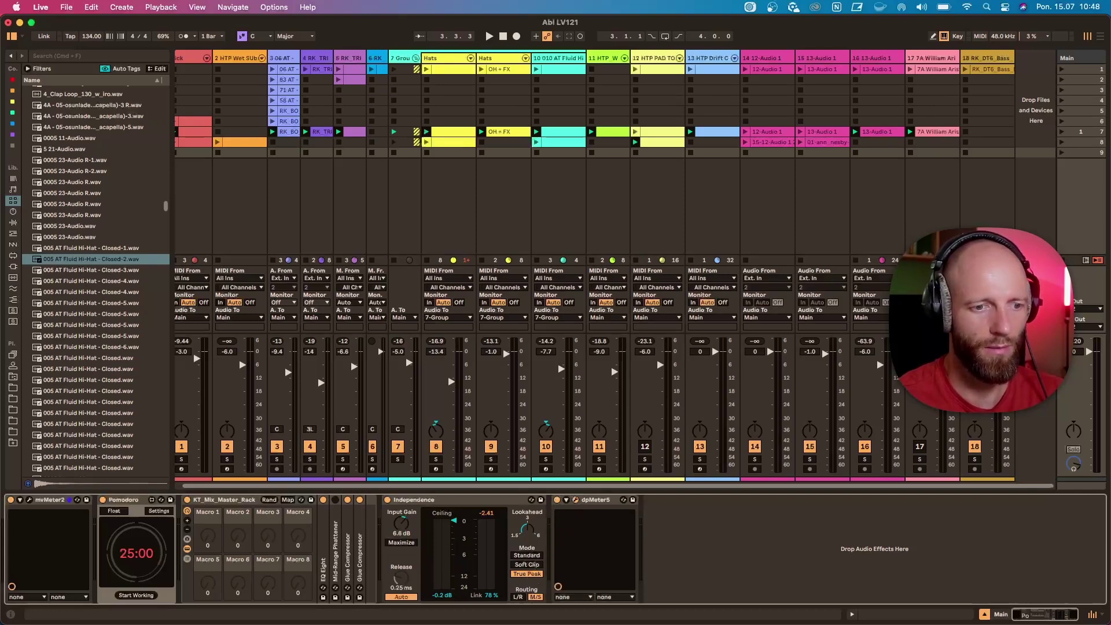
left_click(623, 499)
left_click_drag(632, 168, 586, 154)
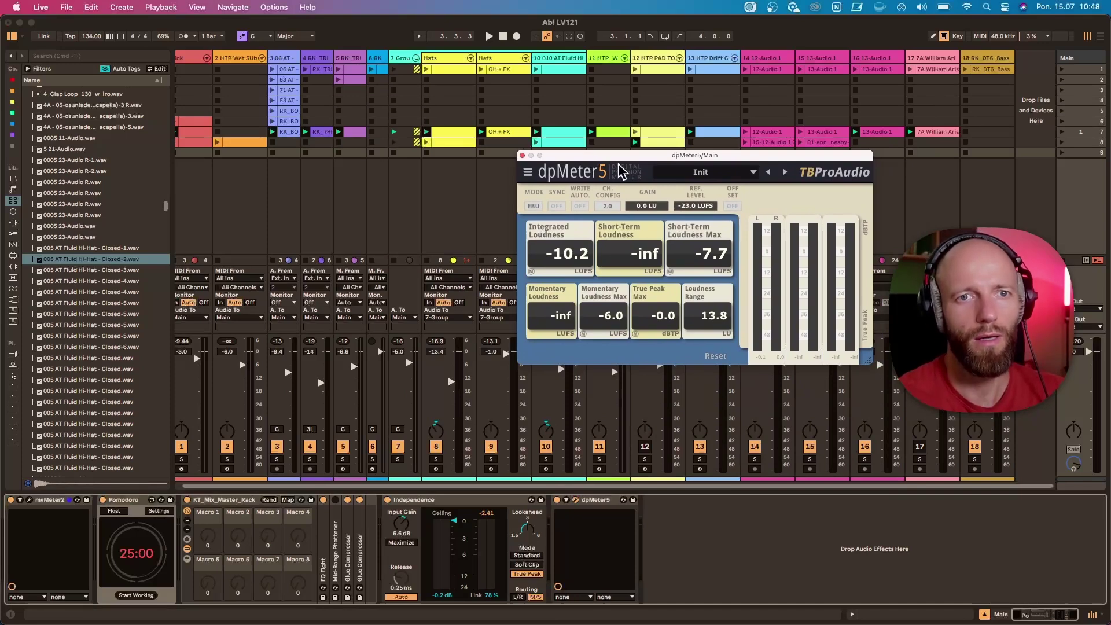
During playback, put Independence in Maximize mode, reset the meter, and lower threshold to -7.2 dB.
key("space")
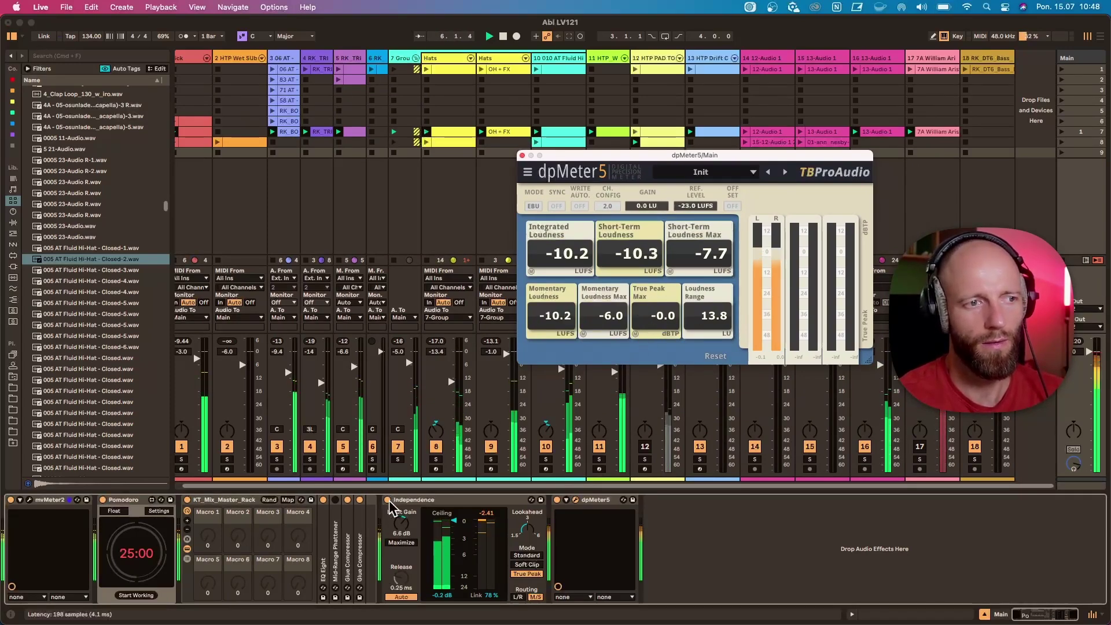
left_click(402, 543)
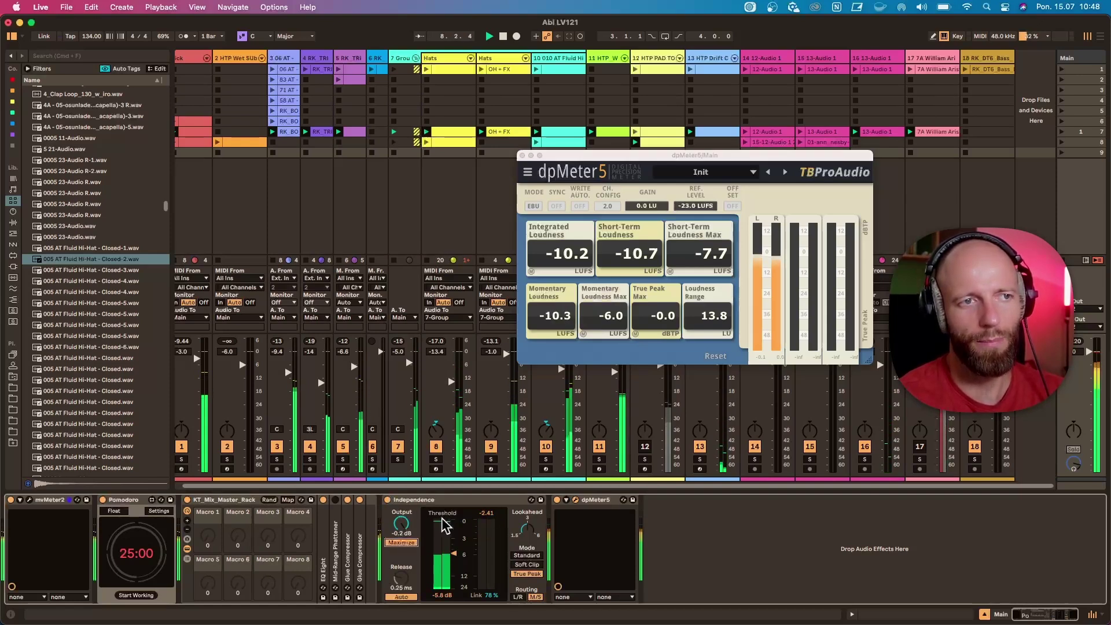
left_click(715, 357)
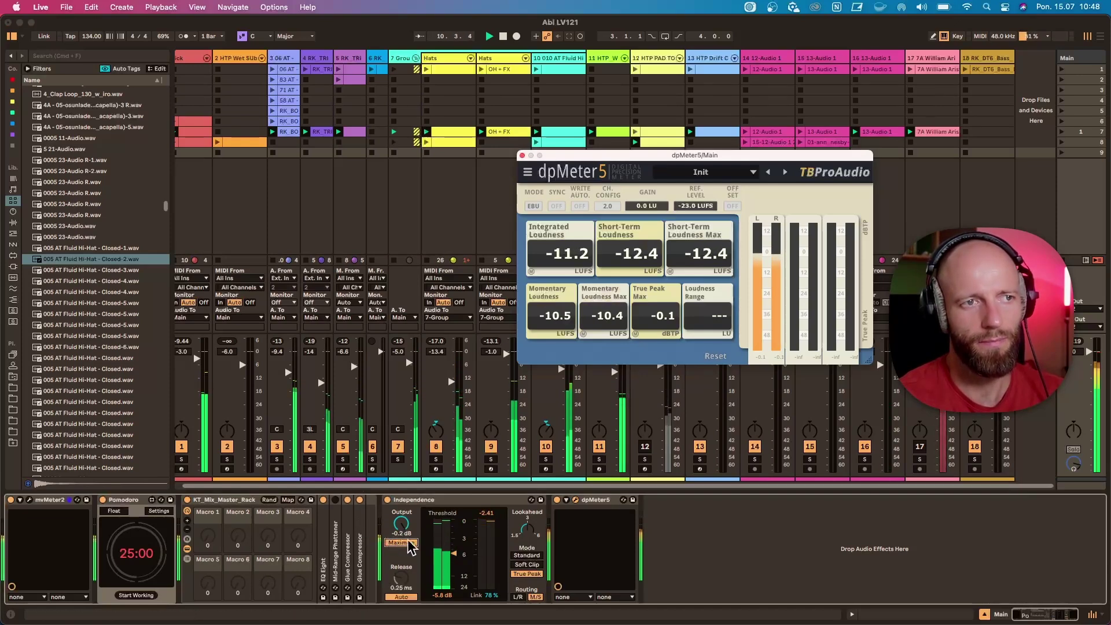
left_click(457, 560)
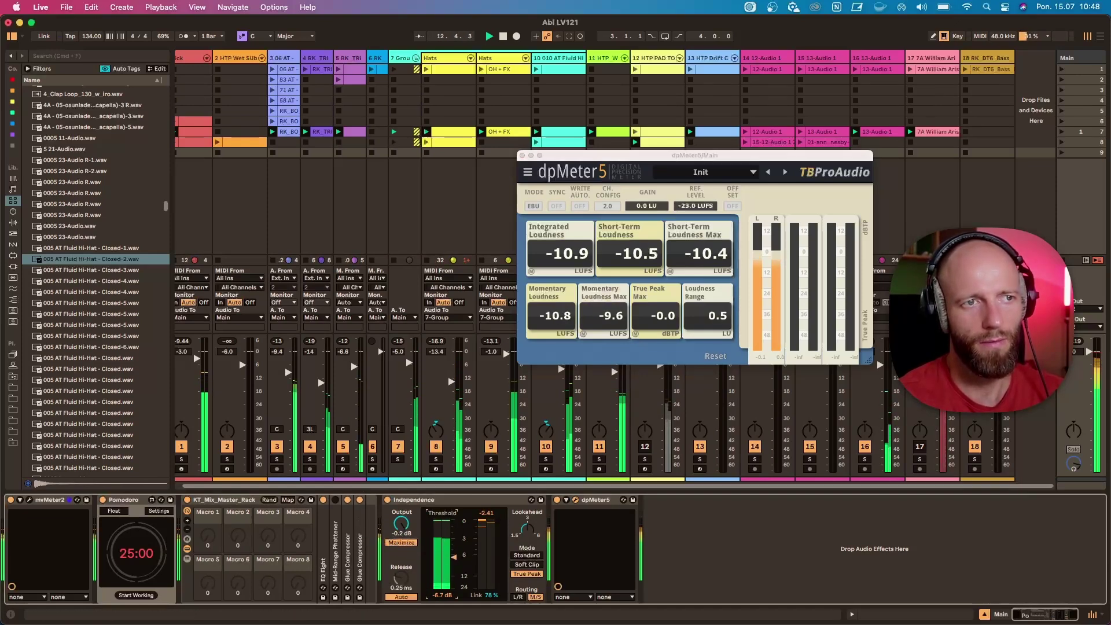
left_click_drag(457, 560, 457, 561)
Duplicate the Independence limiter and turn Maximize off on the copy.
left_click(451, 500)
key("super+d")
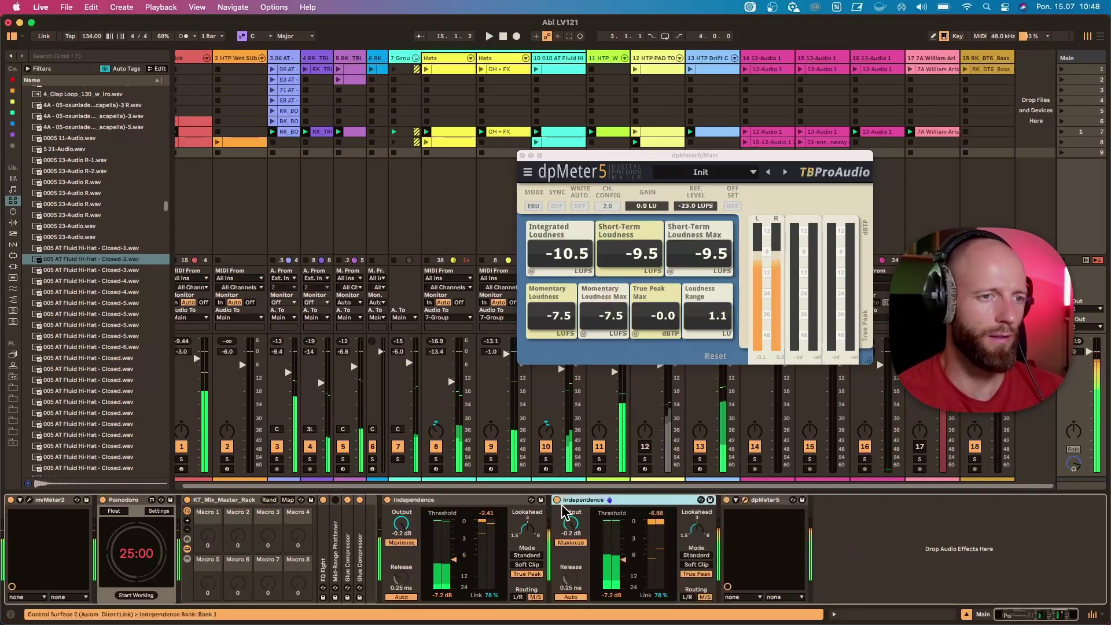
left_click(571, 542)
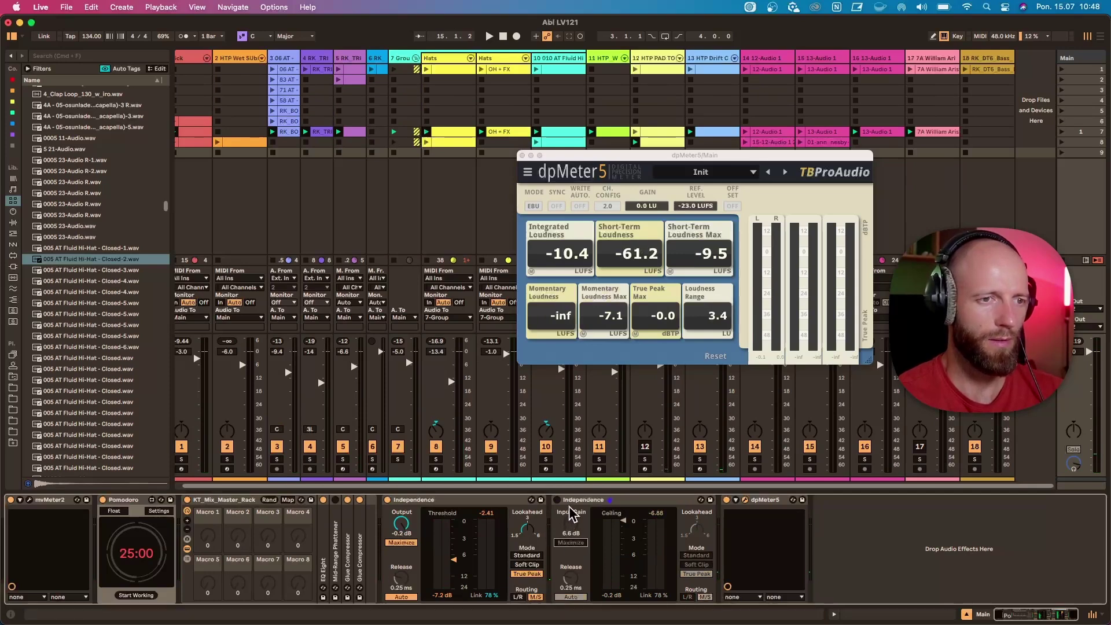
right_click(638, 511)
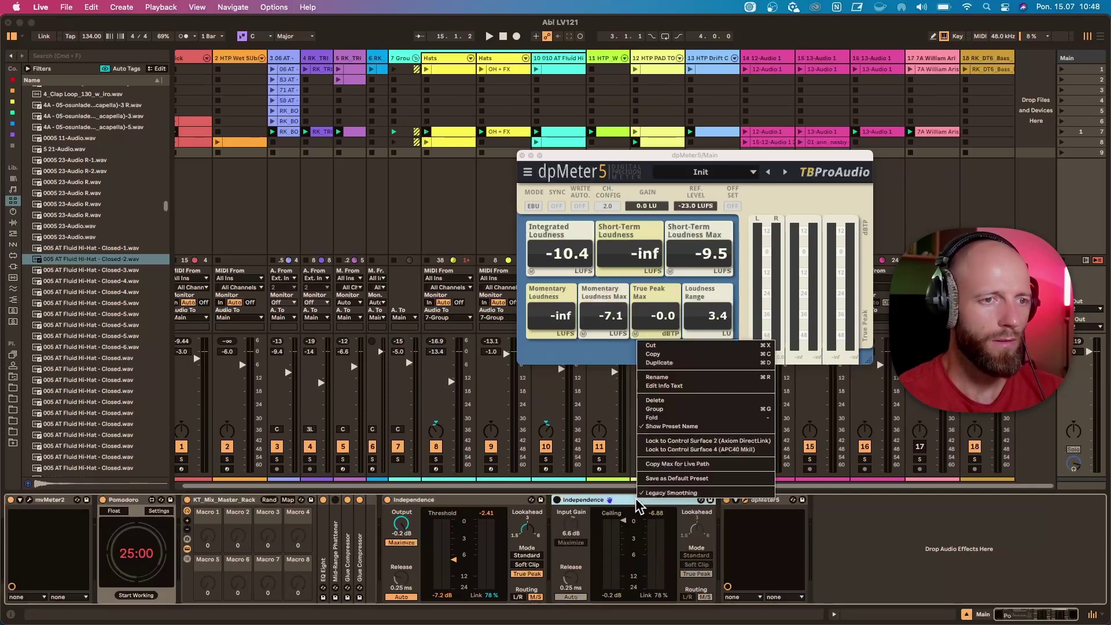
left_click(898, 520)
Map key 0 to both Independence limiters' on/off switches, deleting the stray Select Device mapping.
key("super+k")
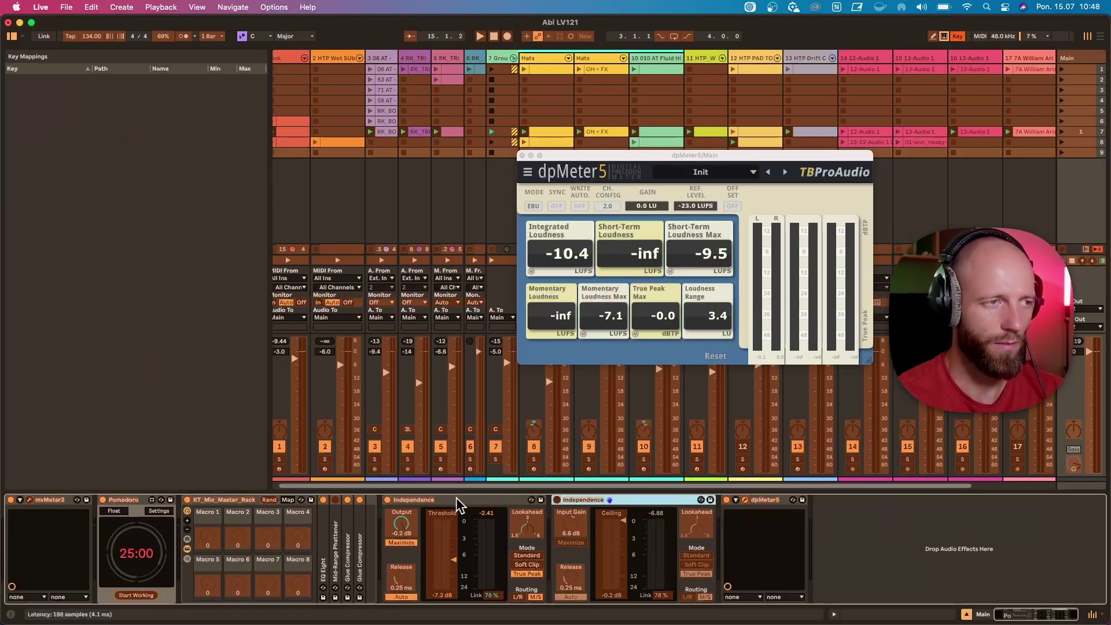
key("0")
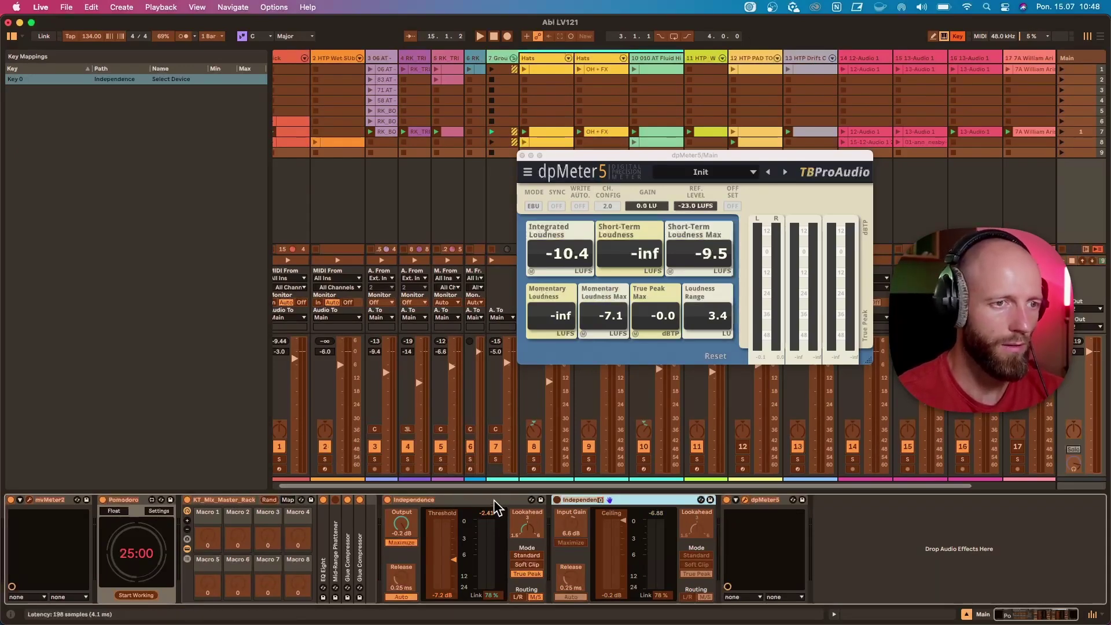
left_click(388, 503)
key("0")
left_click(556, 501)
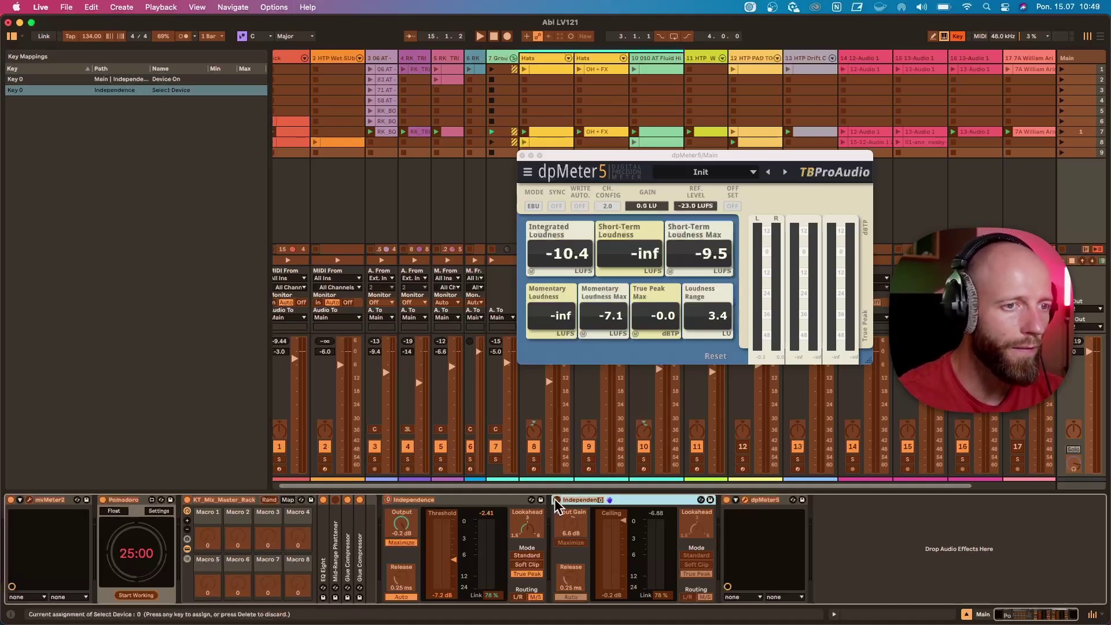
key("0")
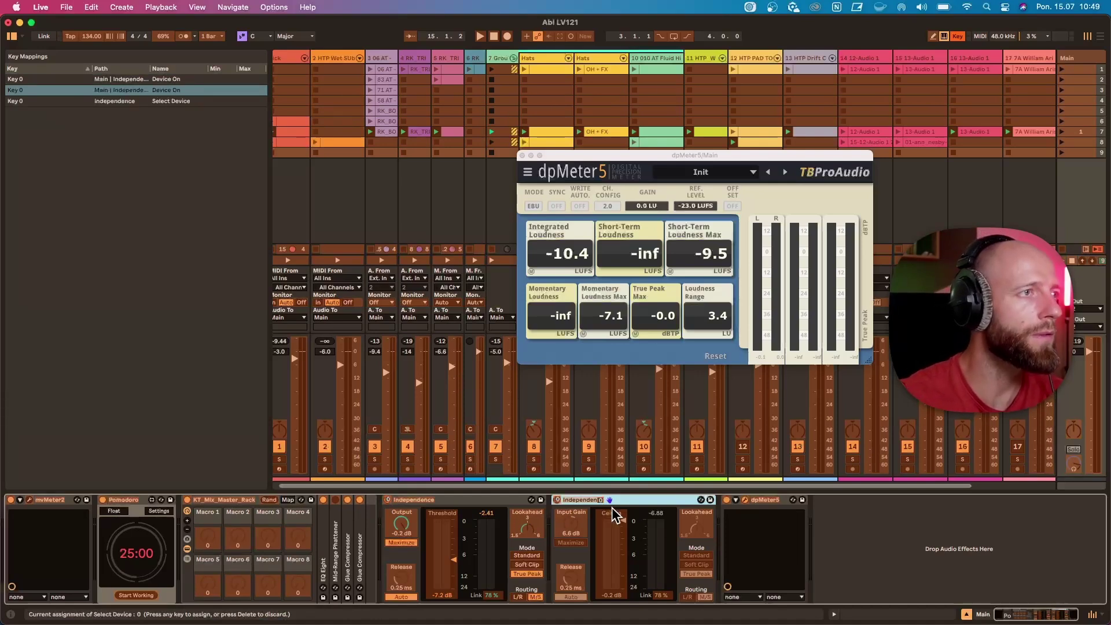
left_click(207, 103)
key("BackSpace")
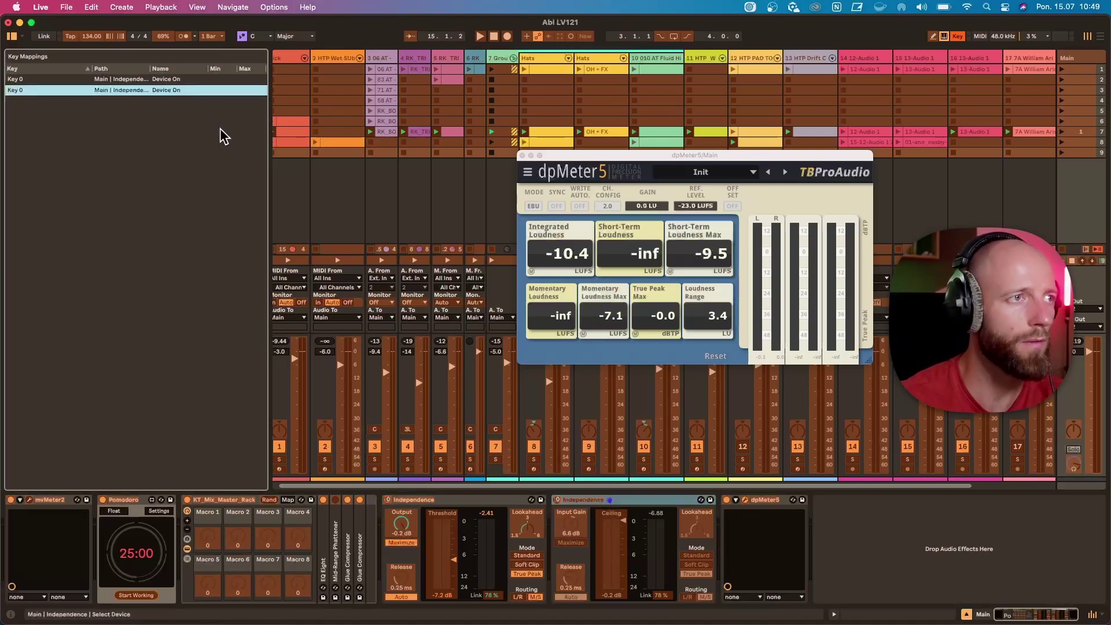
key("super+k")
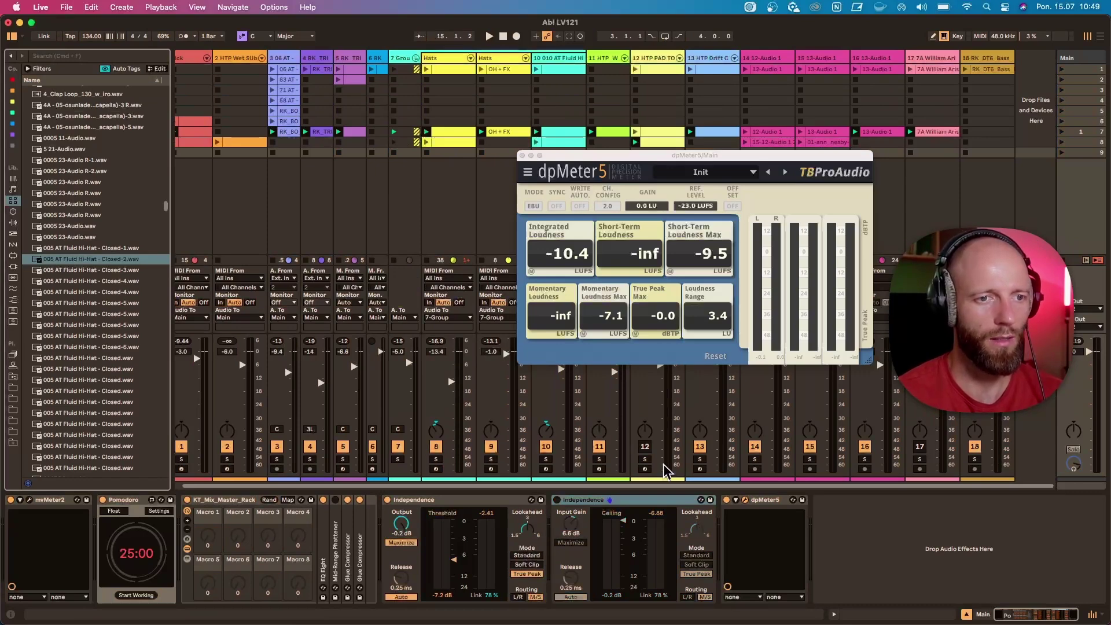
Start playback and reset the dpMeter5 loudness readings.
key("space")
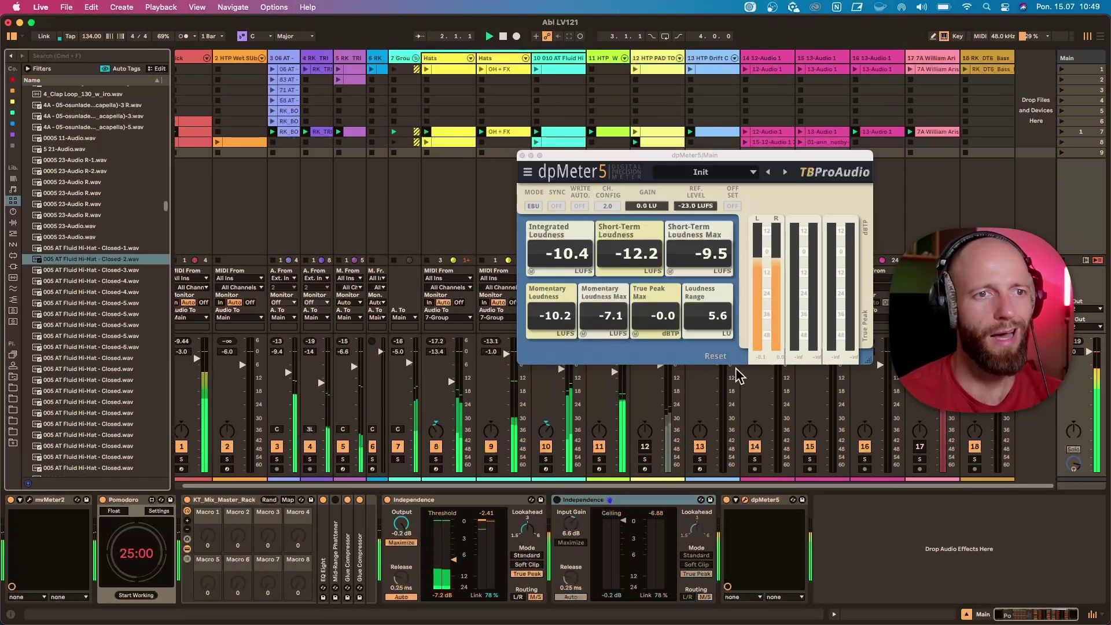
left_click(595, 267)
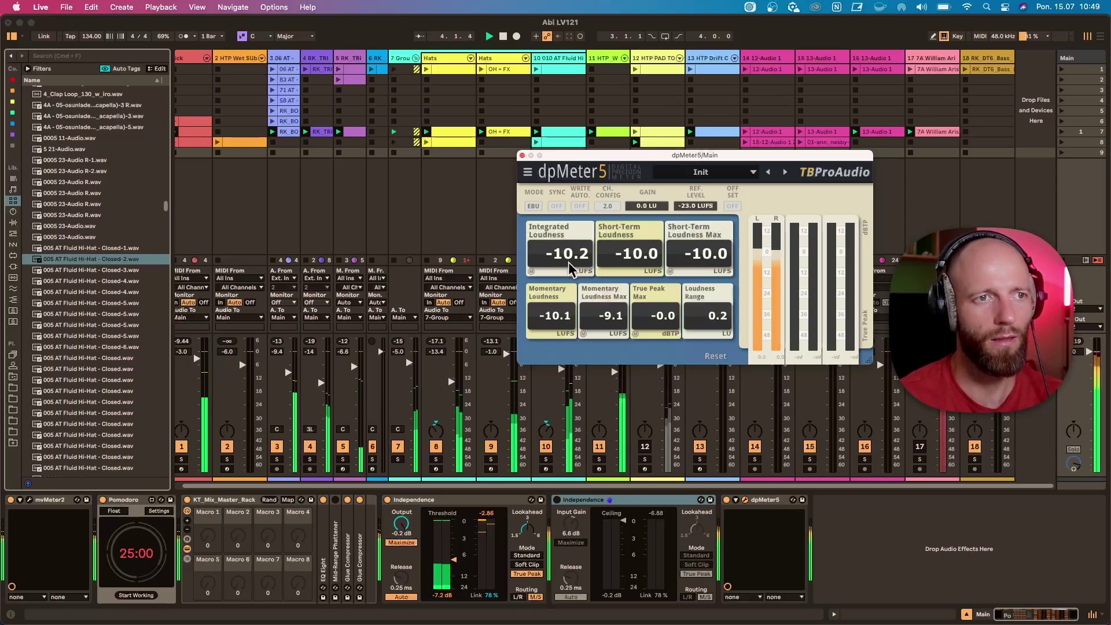
left_click(705, 355)
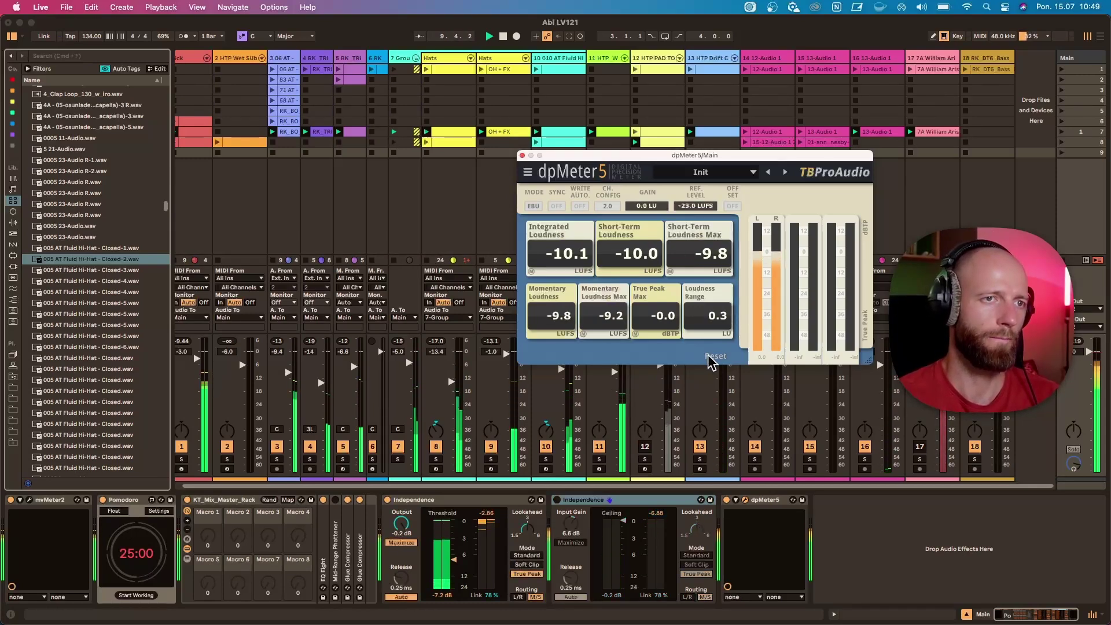
A/B the two limiters with the mapped key, ending on the second, then fold the first and replay.
key("1")
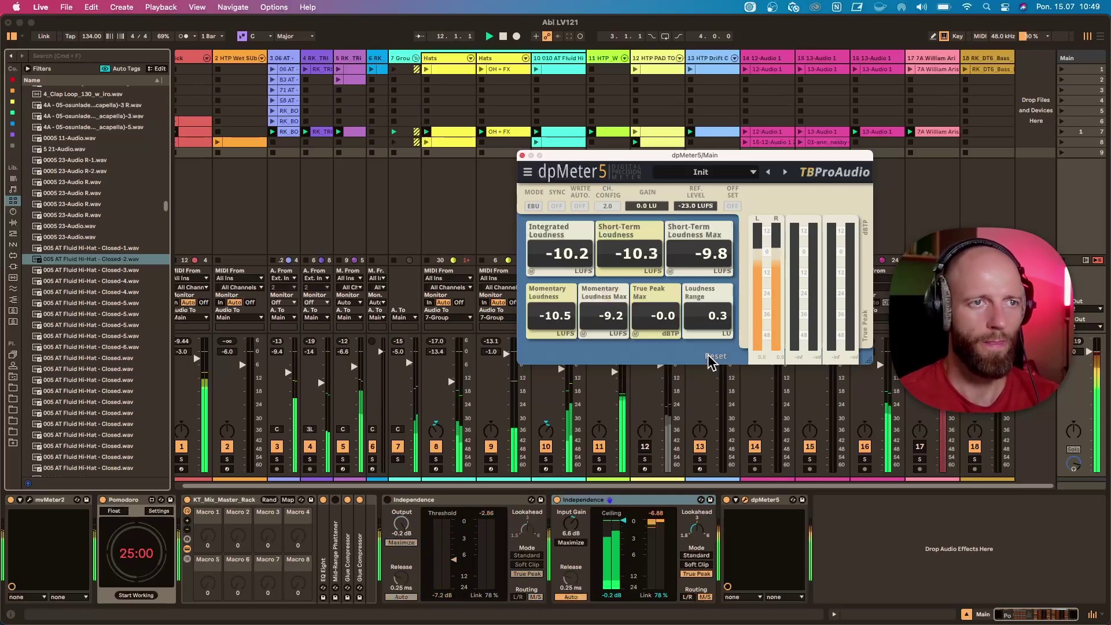
key("1")
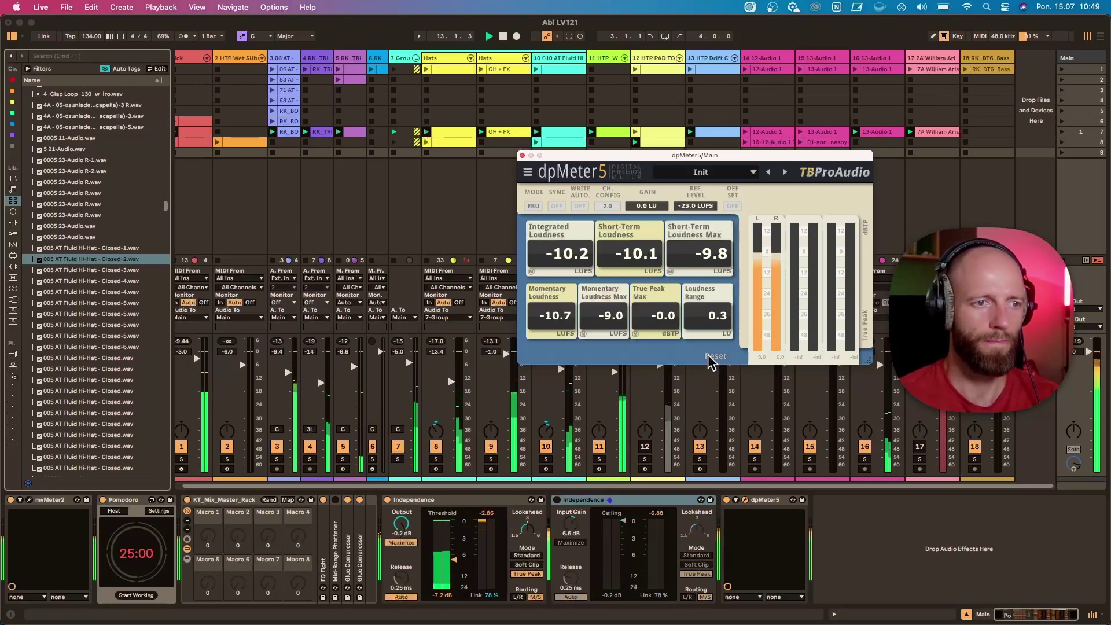
key("1")
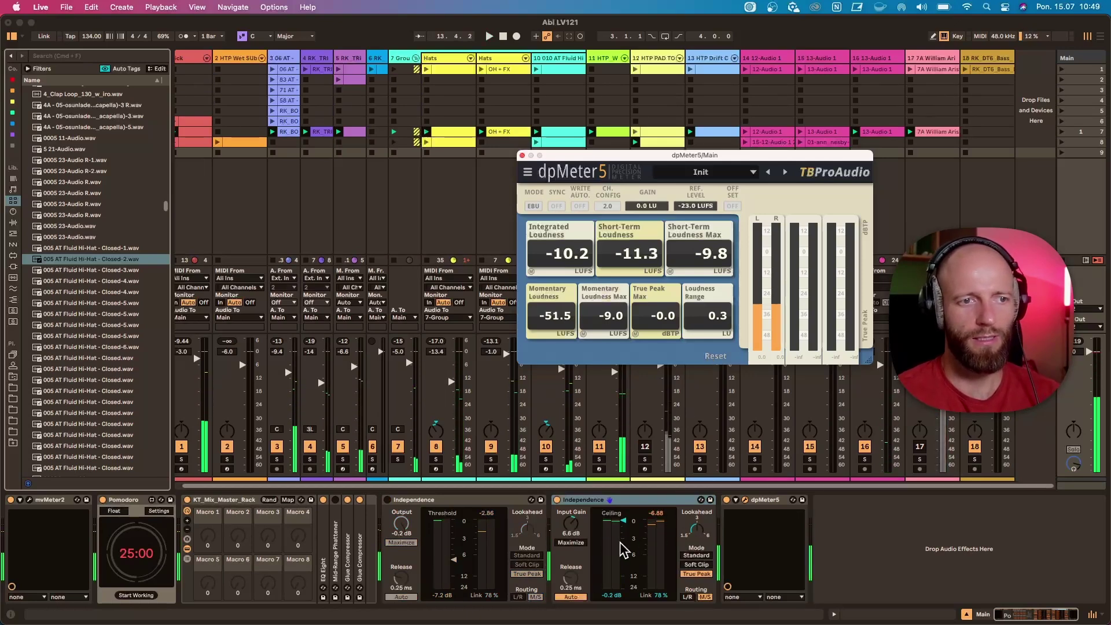
key("space")
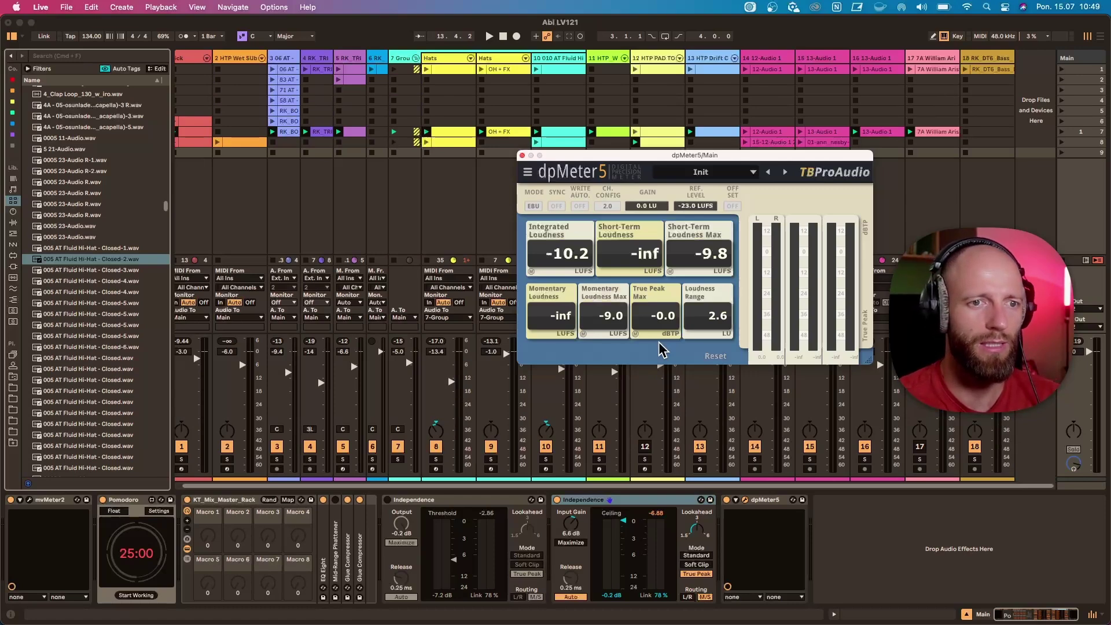
double_click(498, 500)
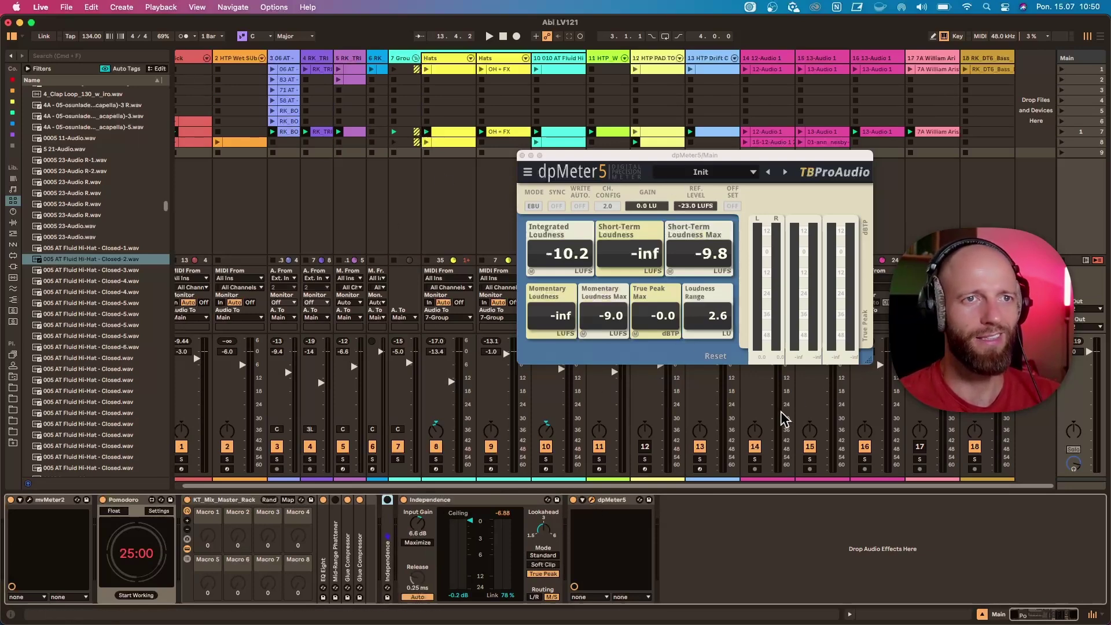
key("space")
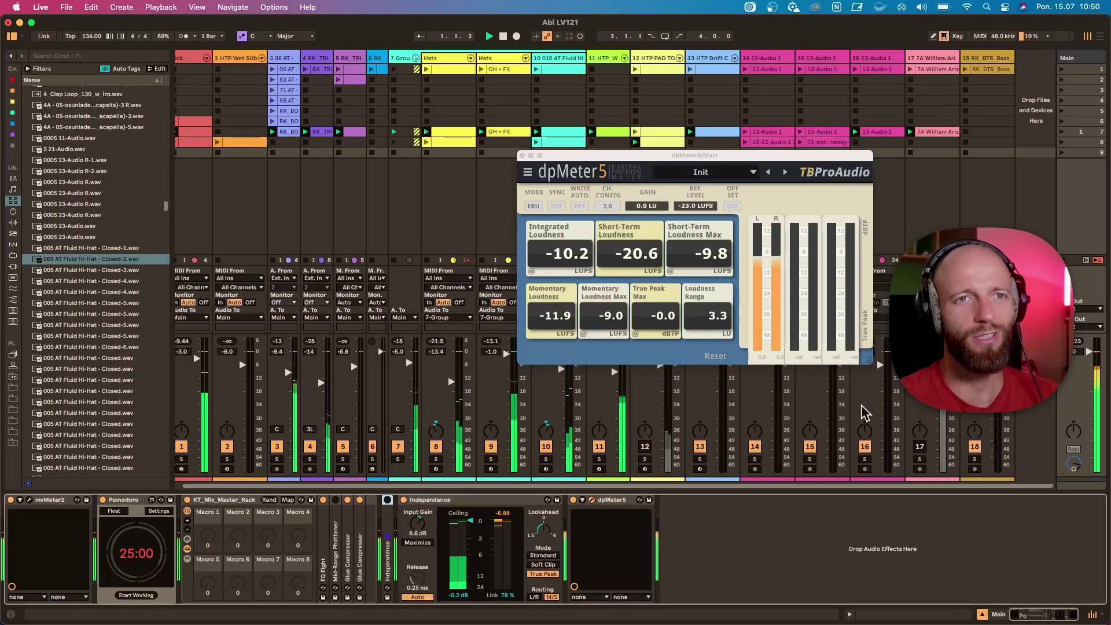
Solo track 17, open its clip, and shrink the clip view to reveal session clips.
left_click(920, 459)
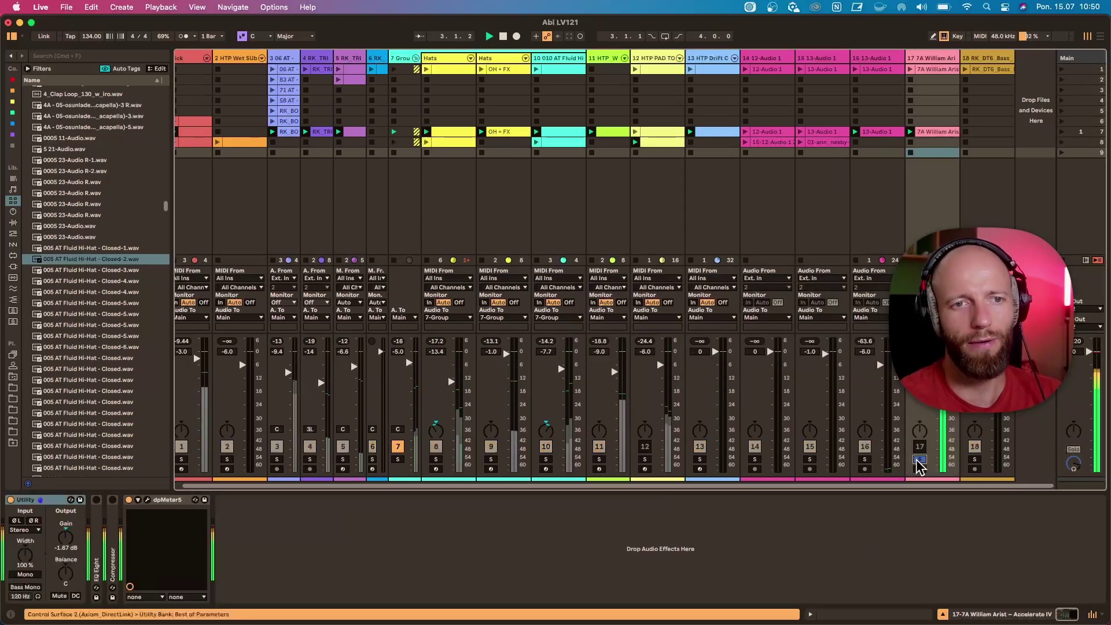
left_click(937, 132)
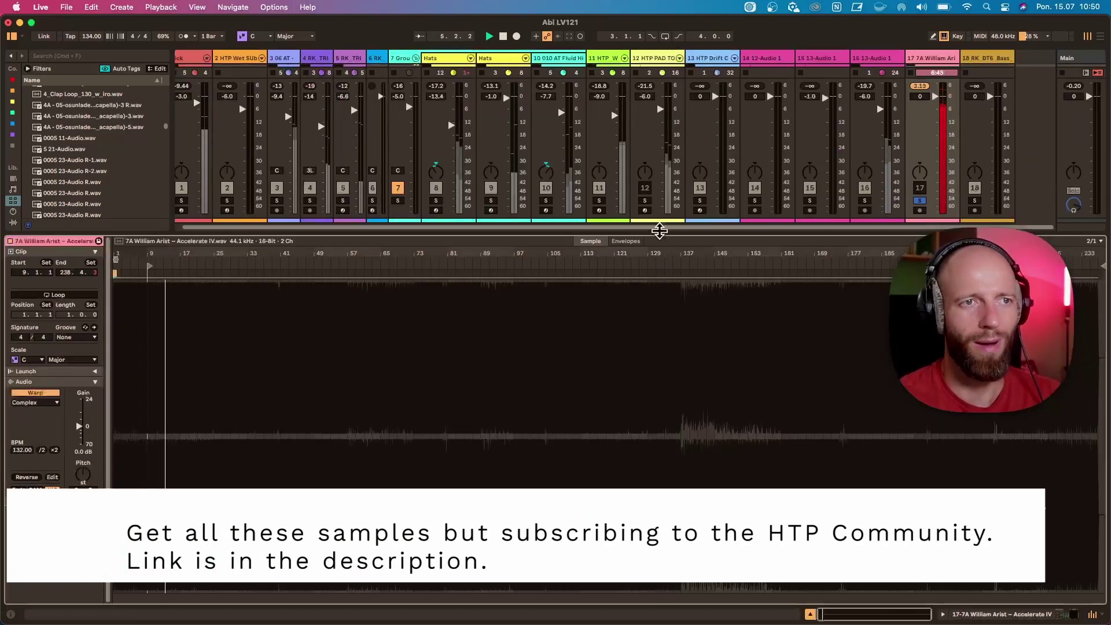
left_click_drag(662, 230, 657, 401)
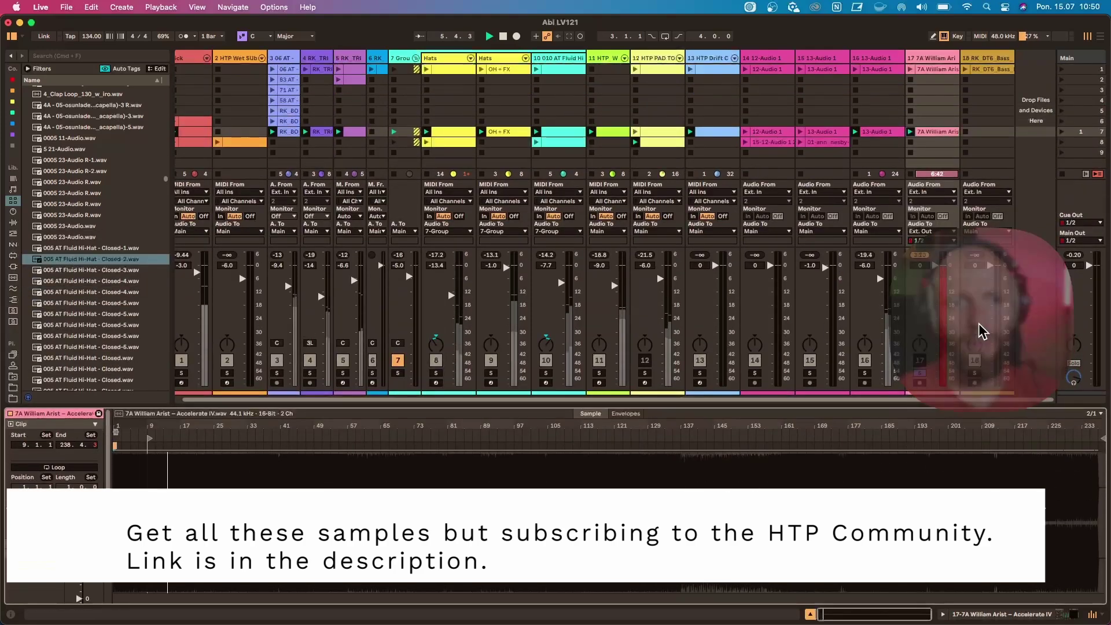
Toggle track 17's solo to compare with the full mix, unsolo, stop, and show the Main devices.
left_click(919, 373)
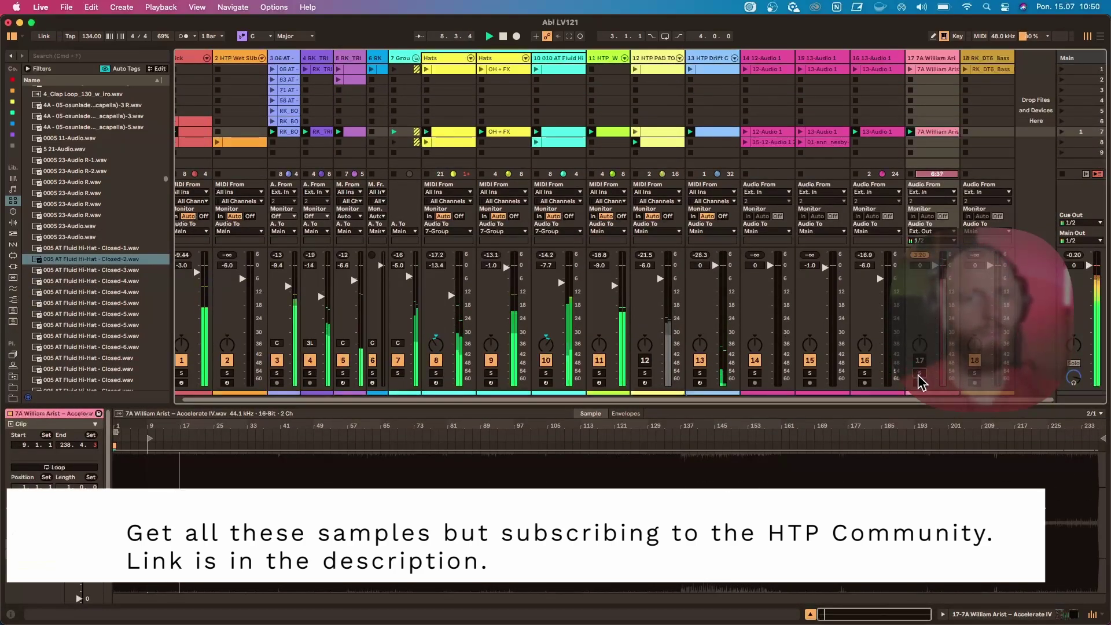
left_click(919, 373)
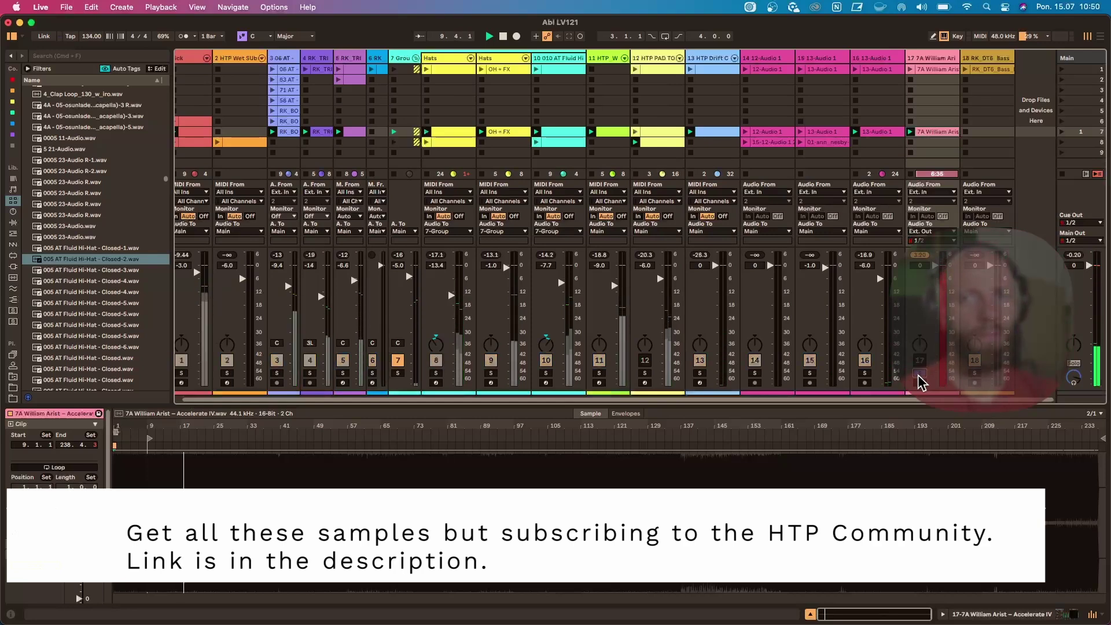
left_click(919, 373)
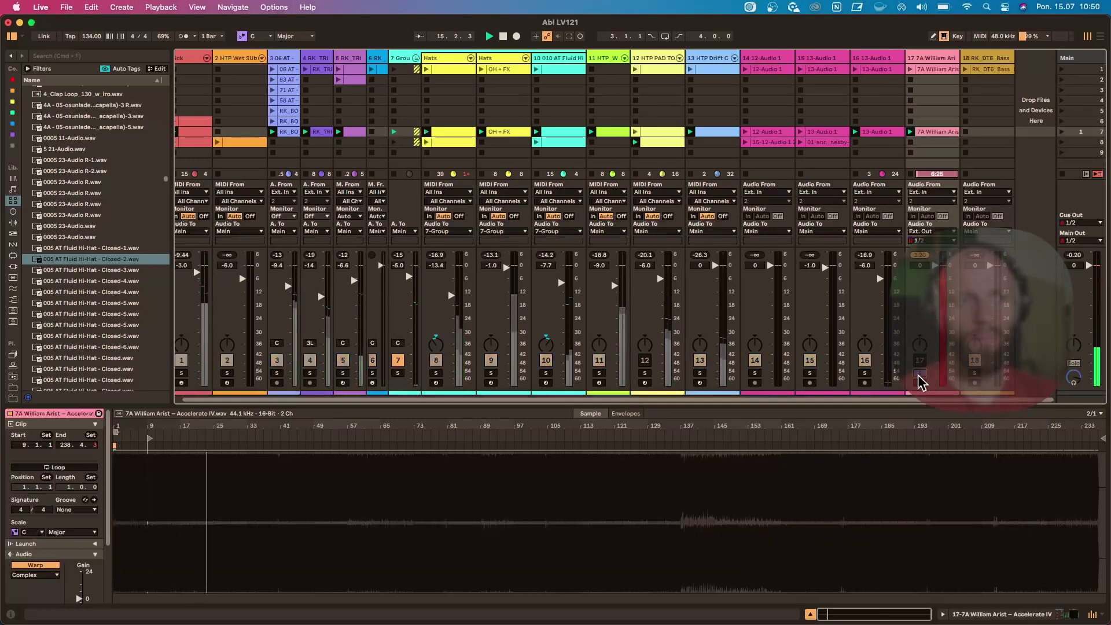
left_click(919, 373)
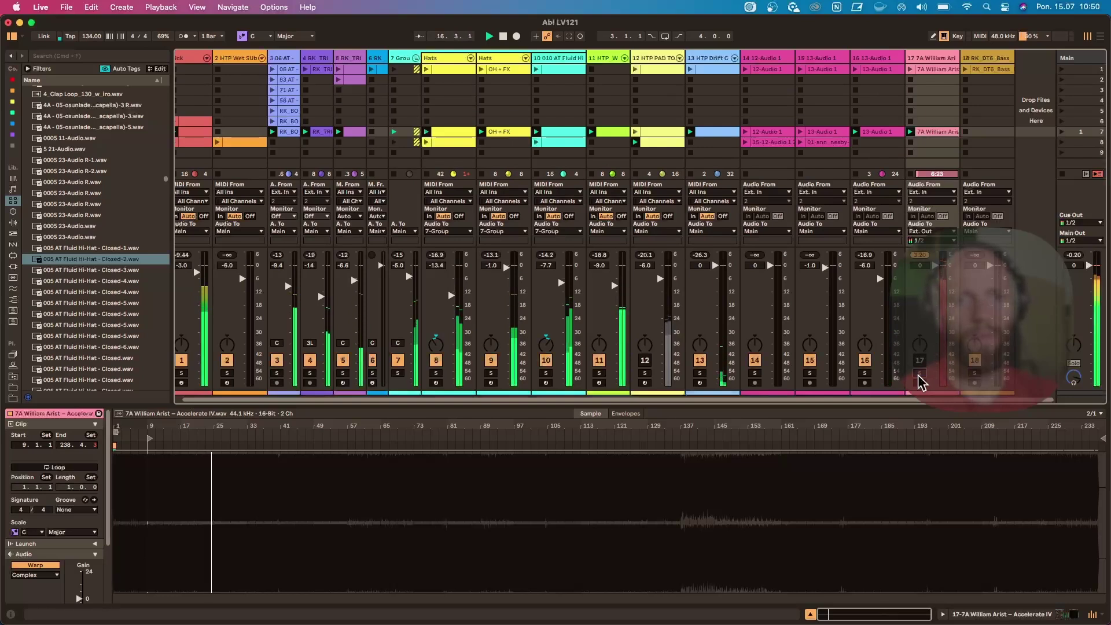
key("space")
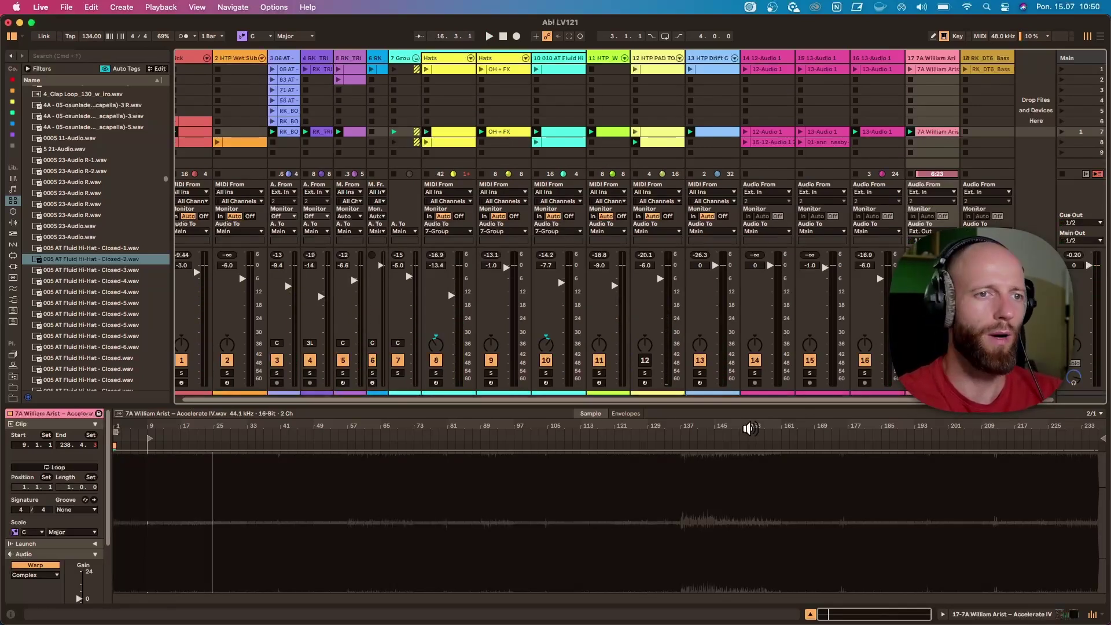
left_click(1086, 61)
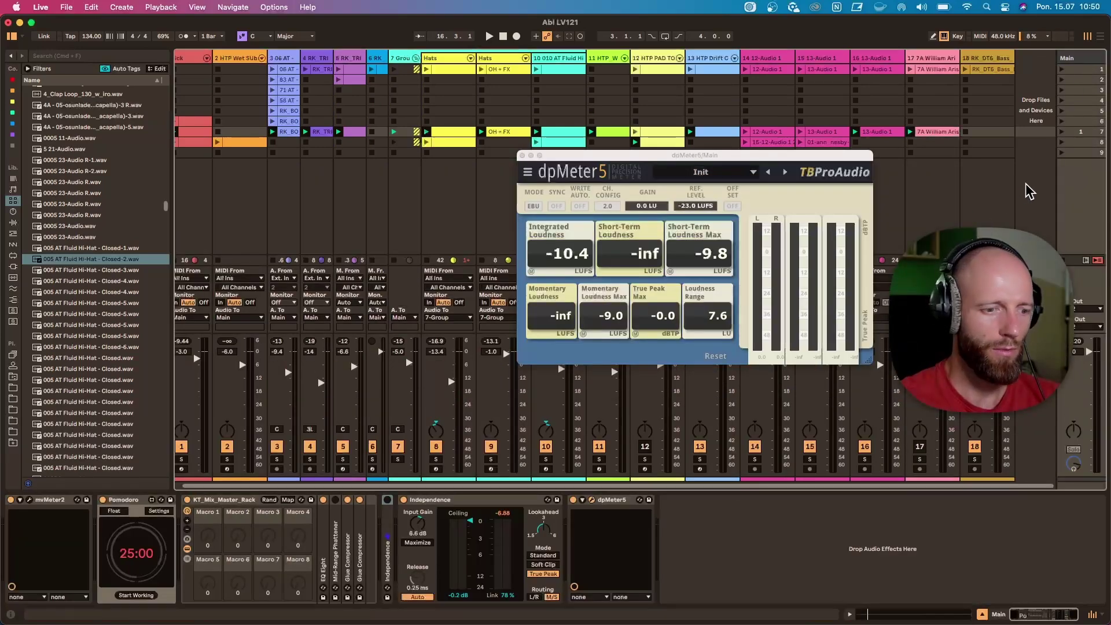
Close dpMeter5, collapse 7-Group, and open the HTP PAD TOUCH clip in a taller note editor.
left_click(522, 155)
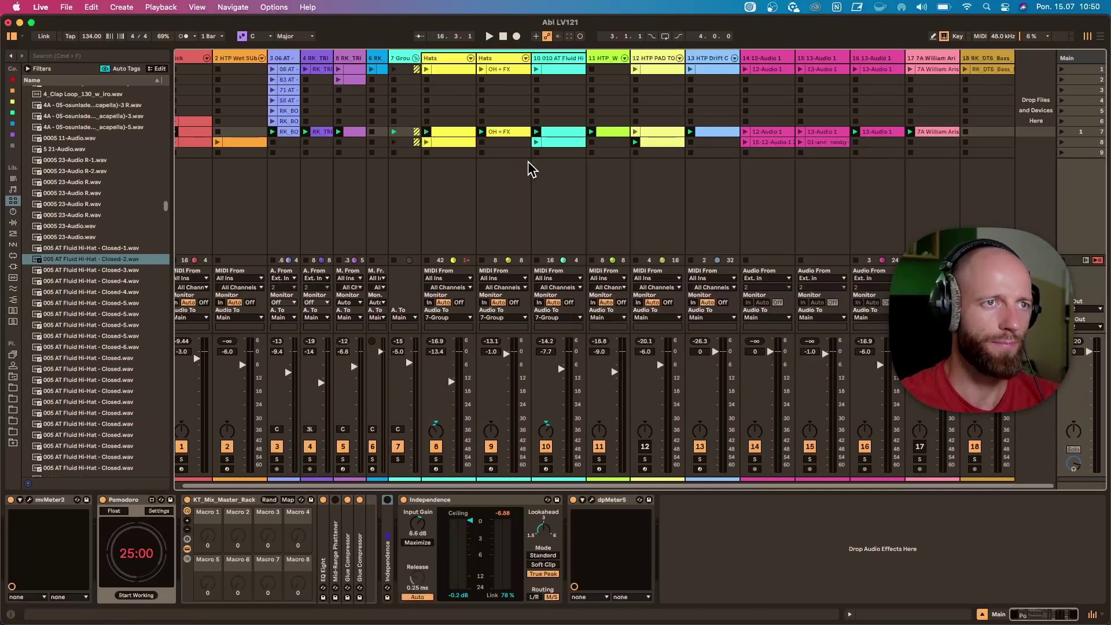
left_click(417, 58)
left_click(501, 140)
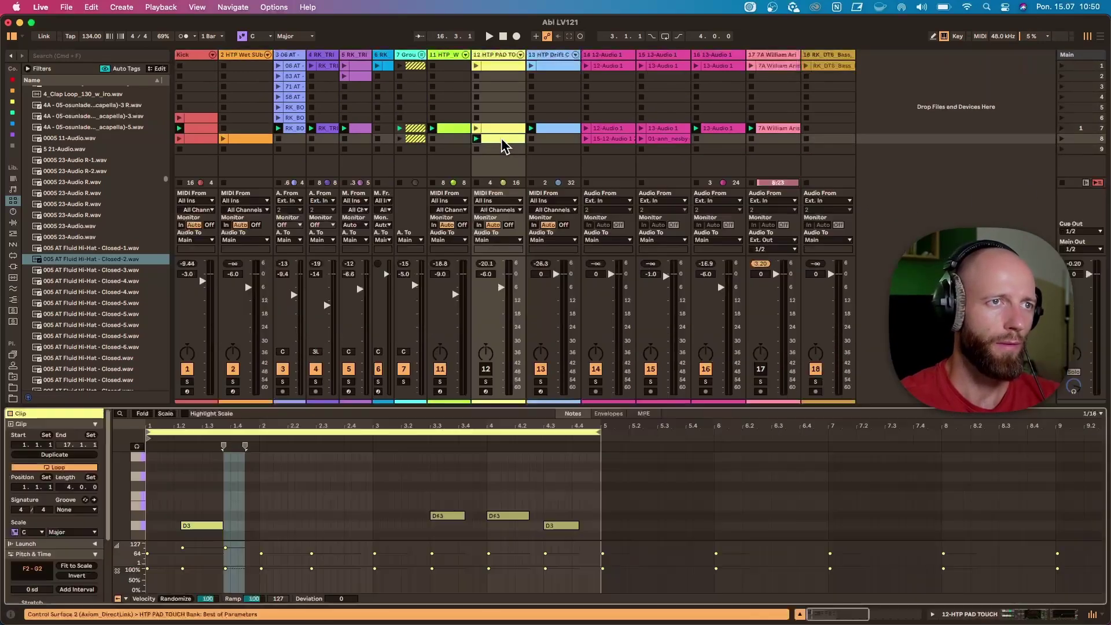
left_click_drag(339, 405, 355, 247)
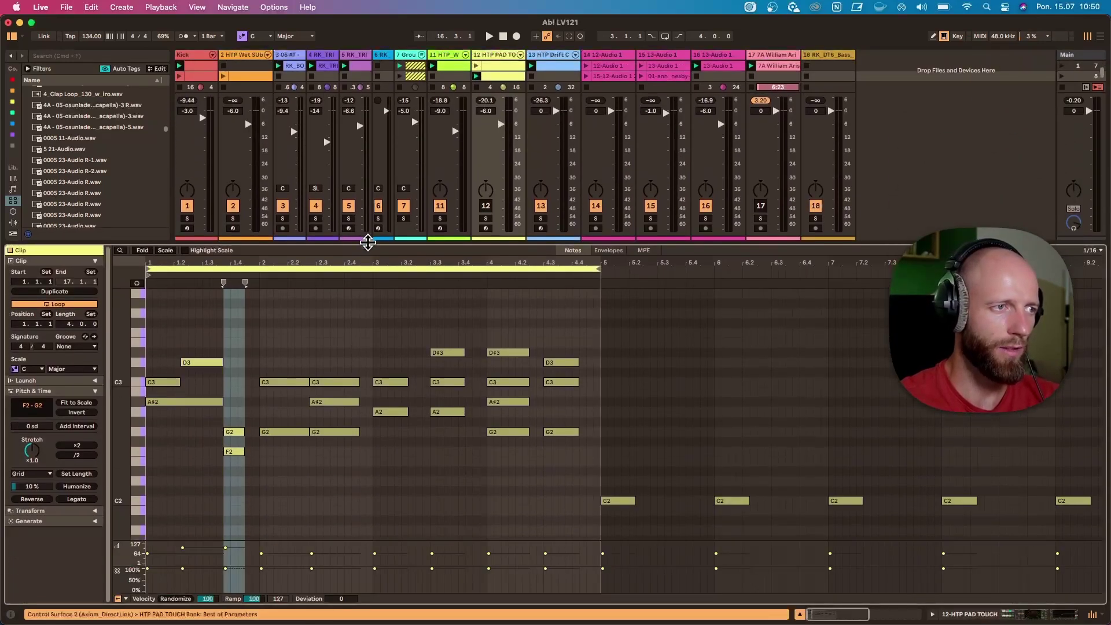
Show the pitch filter row and select notes by pitch, trying F then G.
left_click(119, 250)
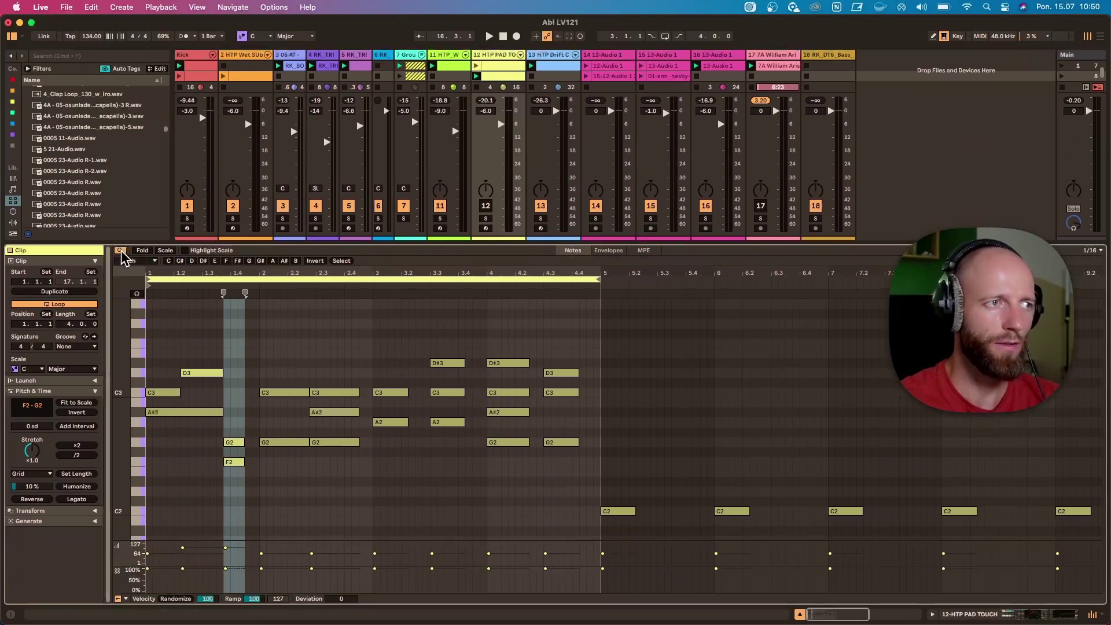
left_click(119, 251)
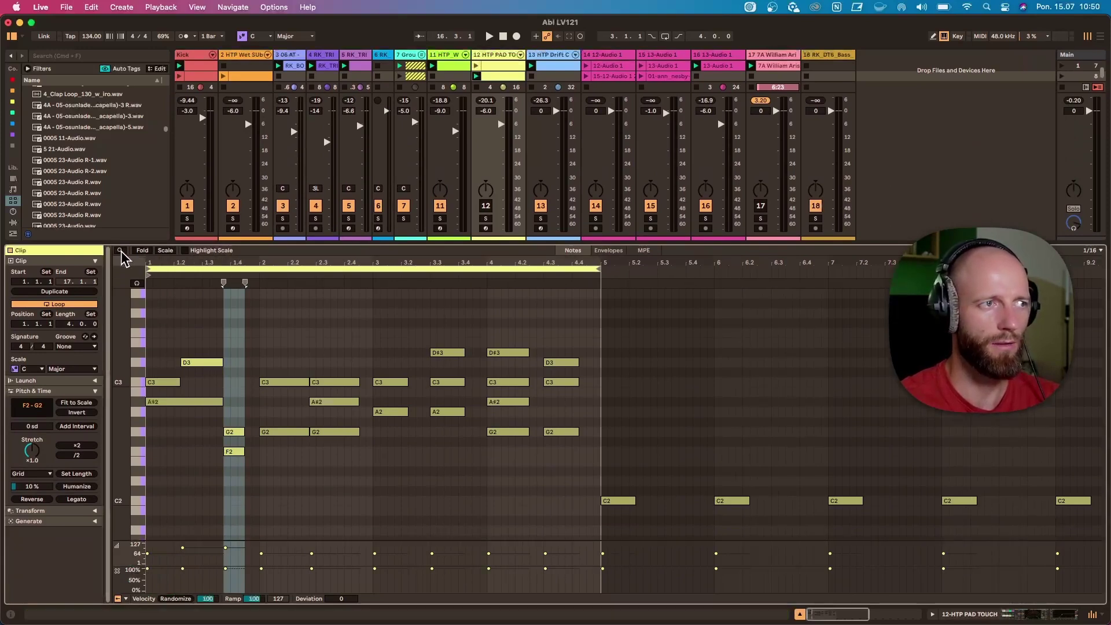
left_click(120, 250)
left_click(226, 260)
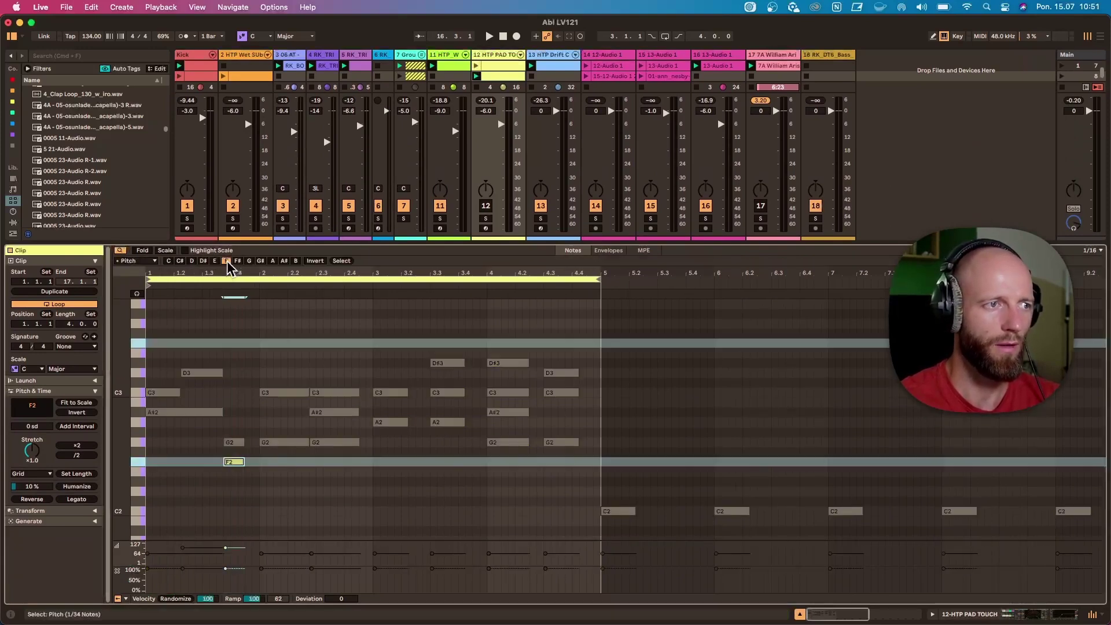
left_click(226, 261)
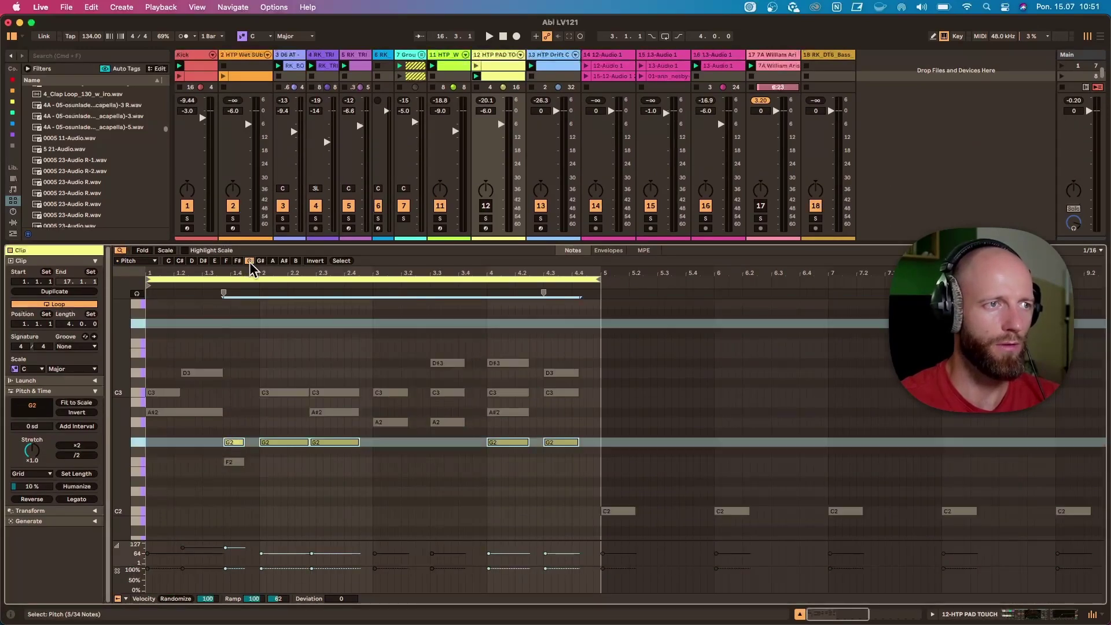
left_click(249, 261)
left_click(249, 260)
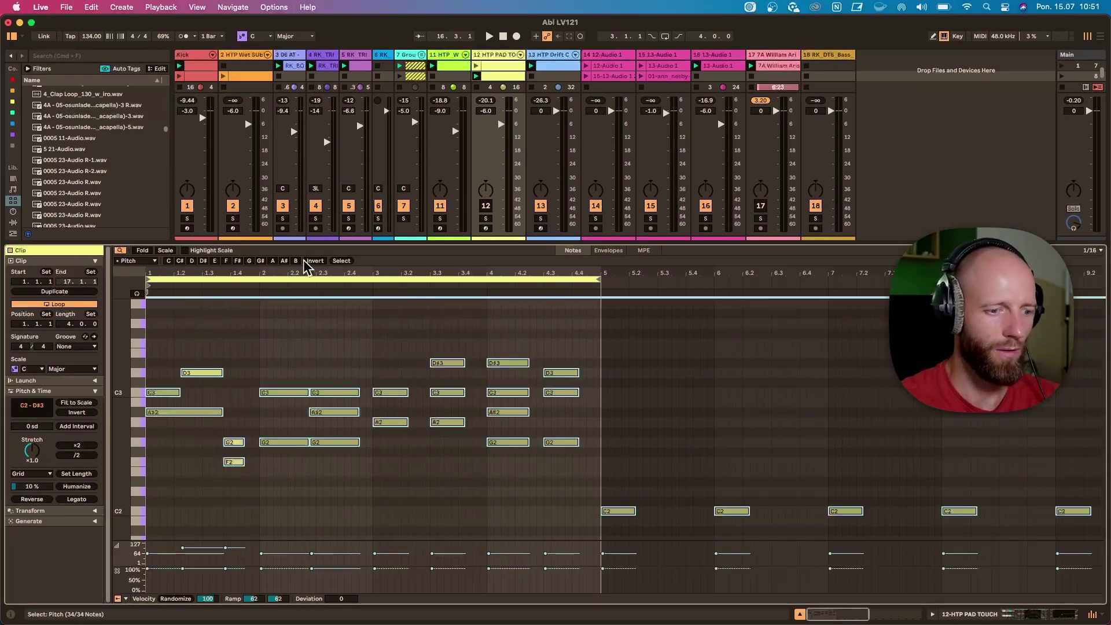
Try the note conditions and scale filter types, return to pitch, and hide the filter row.
left_click(154, 266)
left_click(146, 302)
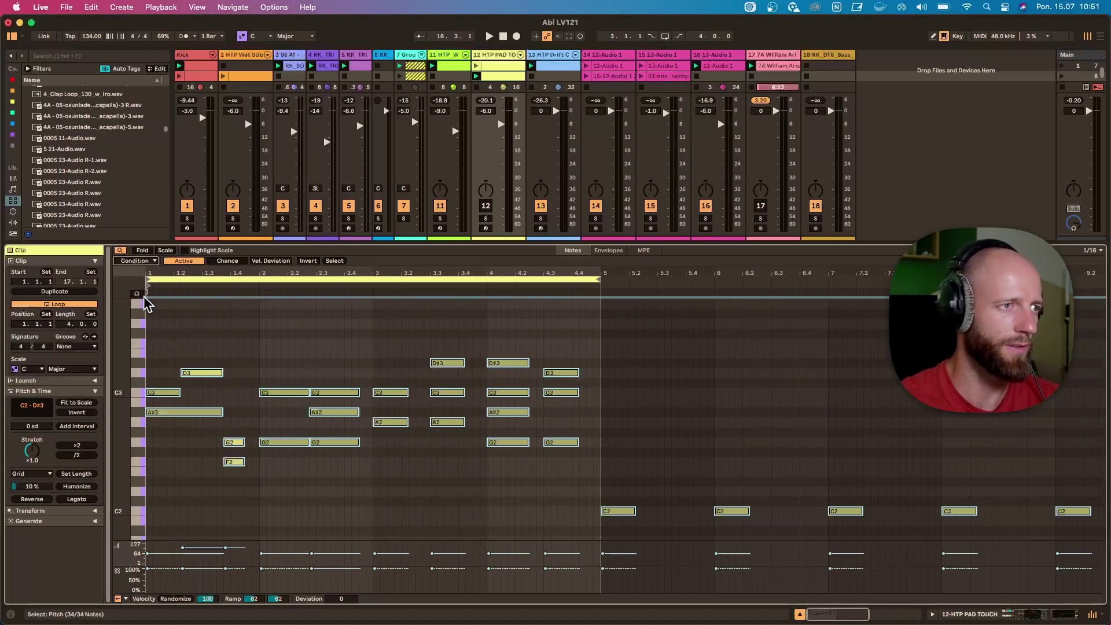
left_click(151, 261)
left_click(149, 324)
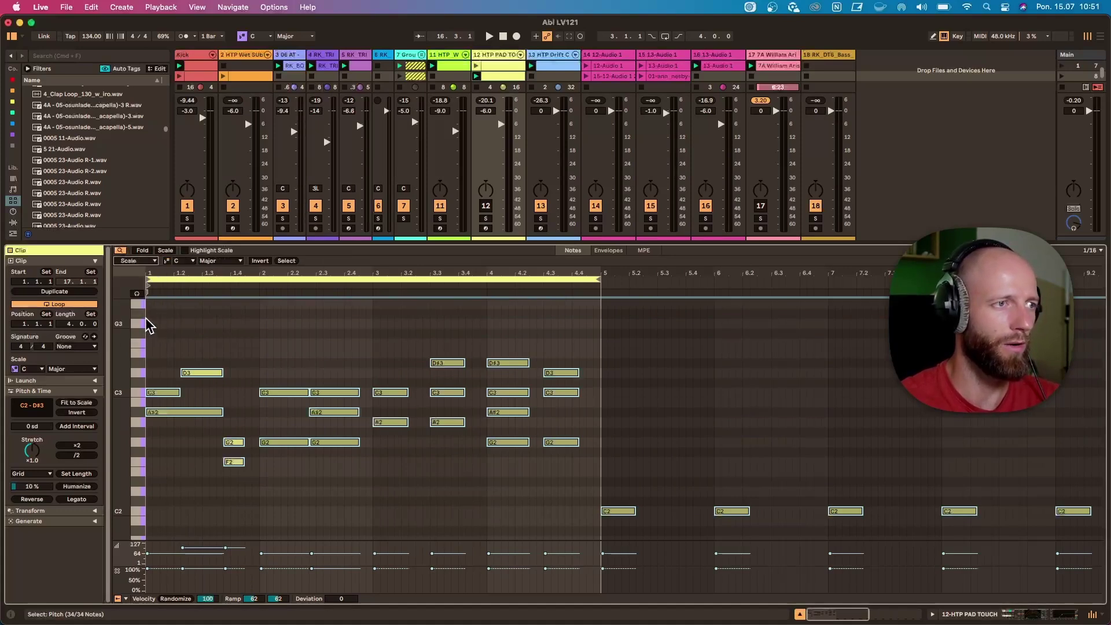
left_click(148, 261)
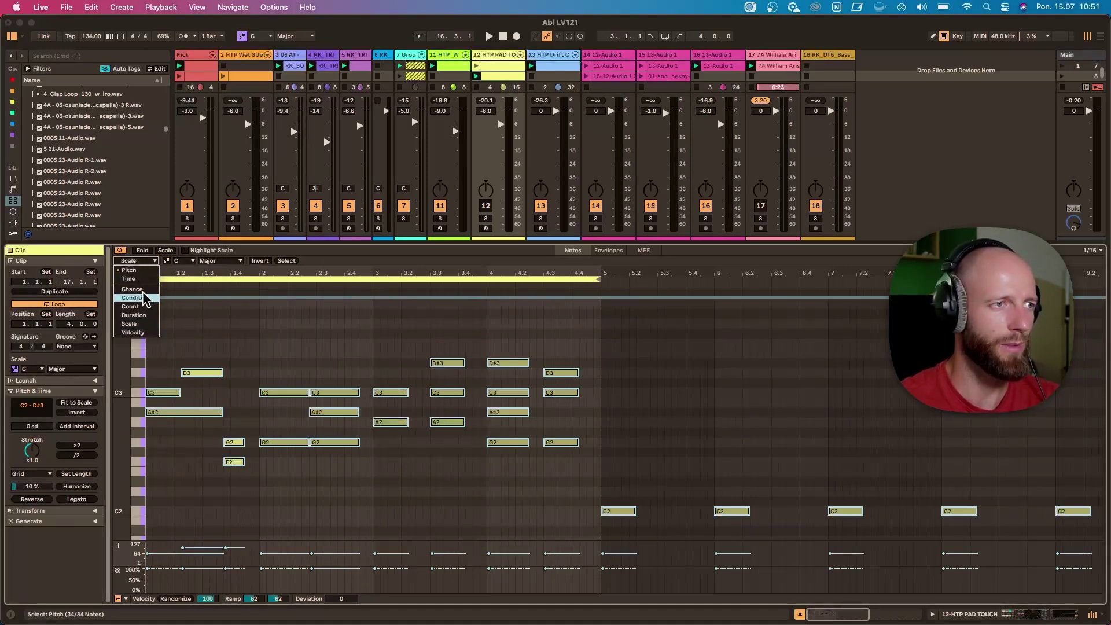
left_click(149, 270)
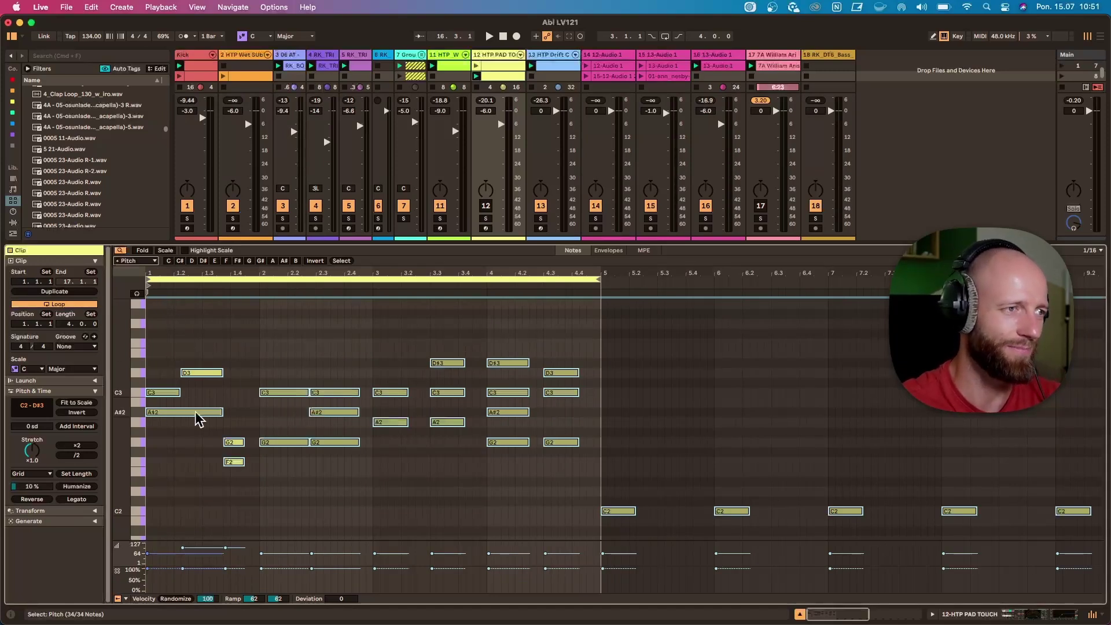
left_click(121, 251)
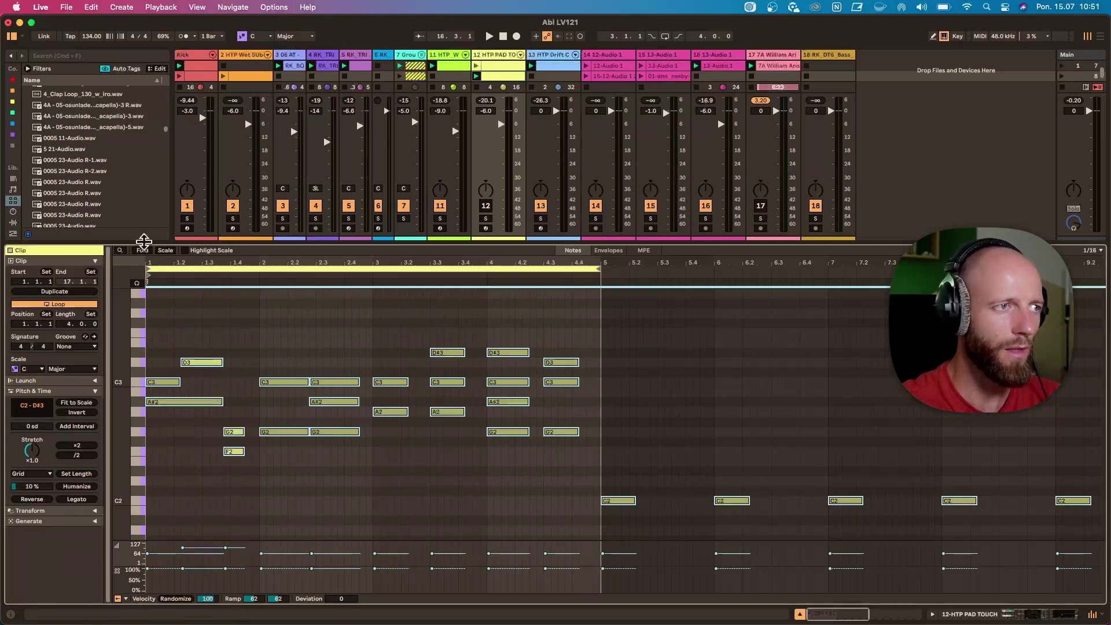
Enlarge the mixer, browse the Grooves library, and inspect the Cha-Cha-Cha groove's options.
left_click_drag(144, 238, 124, 381)
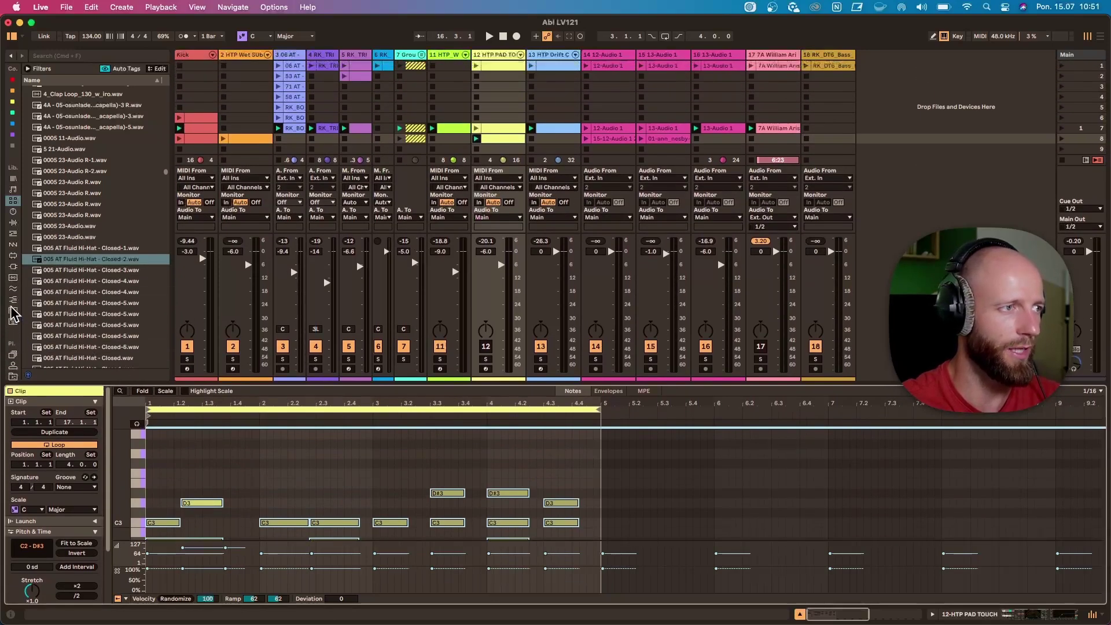
left_click(13, 288)
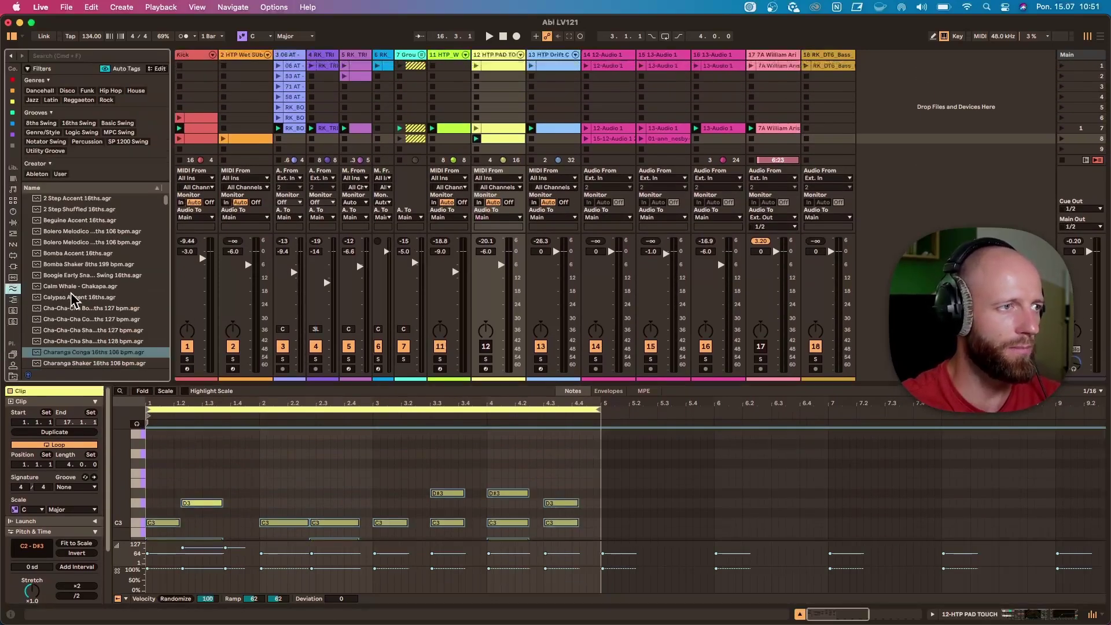
right_click(77, 310)
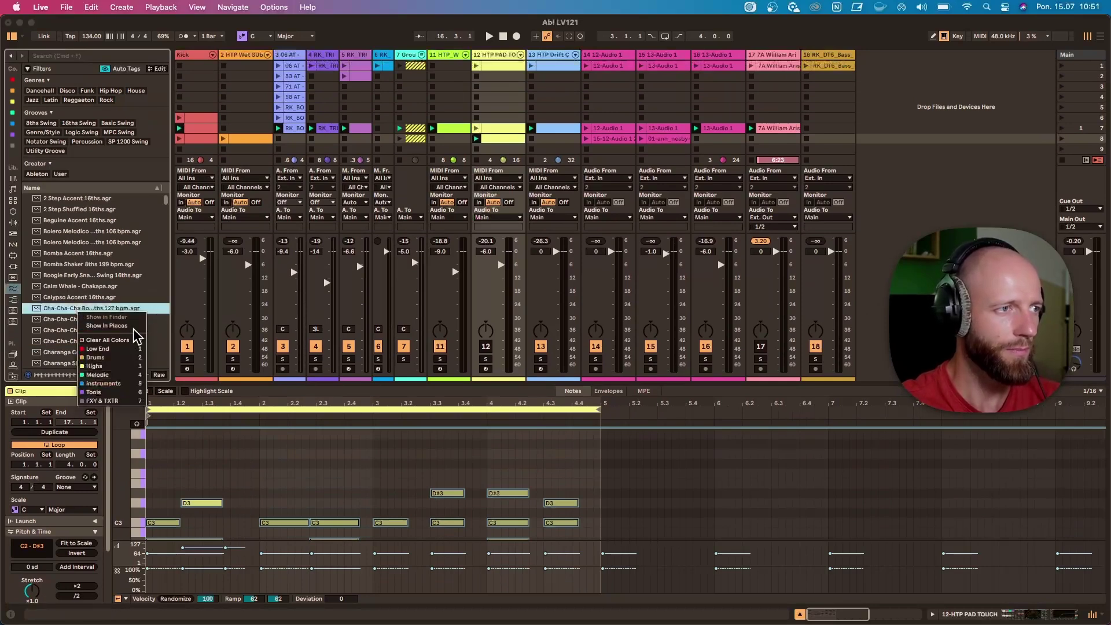
left_click(68, 312)
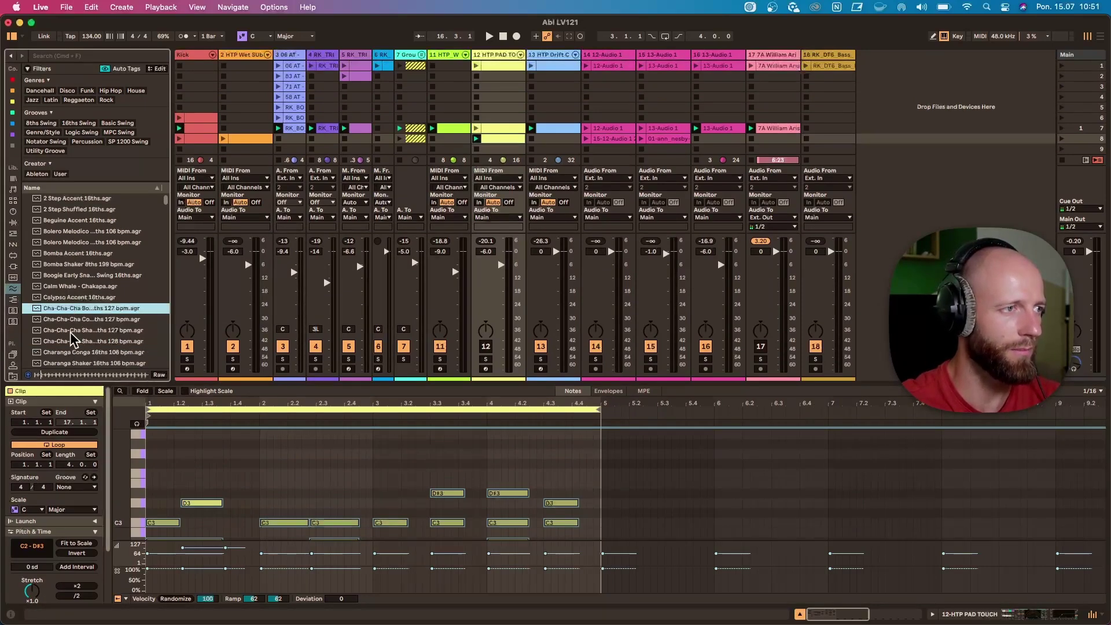
right_click(100, 317)
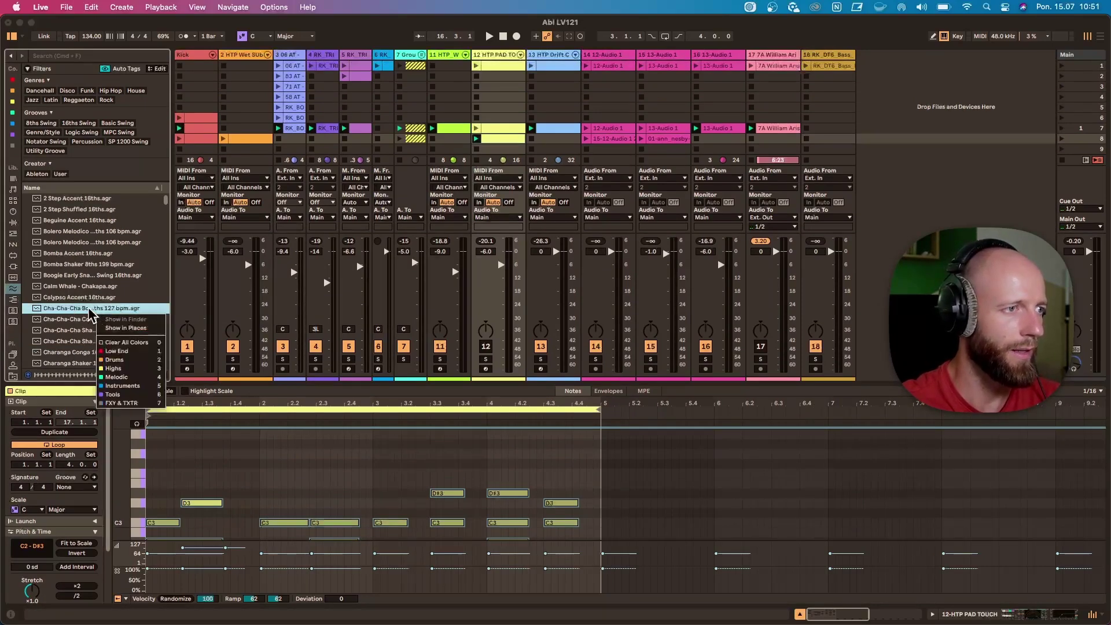
Open the Groove Pool from the clip's Groove menu, add Cha-Cha-Cha, and select Beguine.
left_click(75, 487)
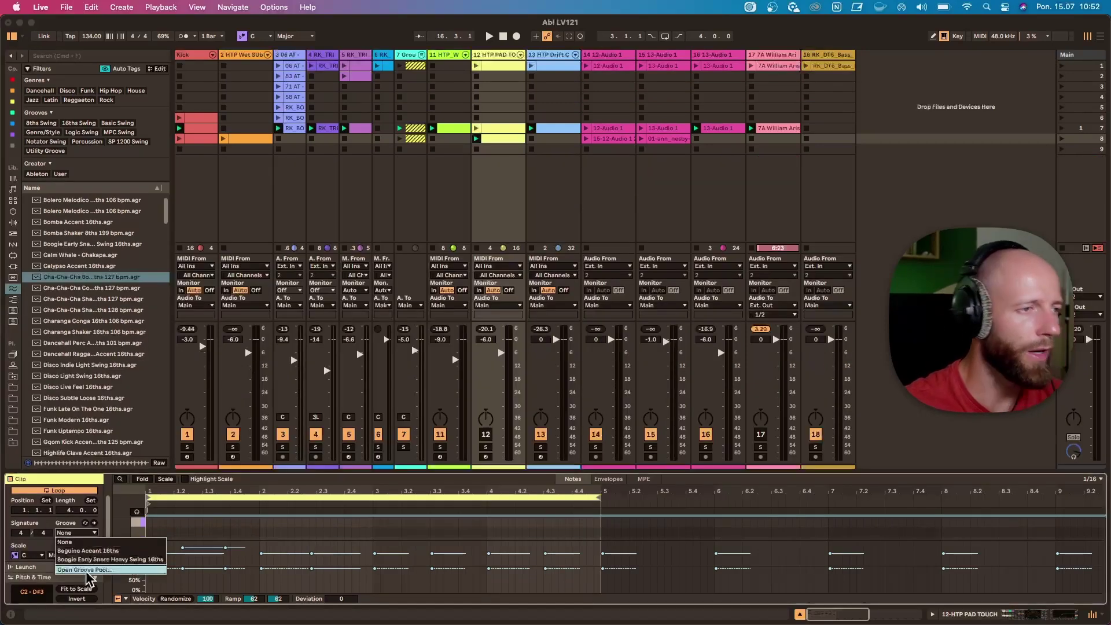
left_click(86, 570)
left_click_drag(46, 429, 47, 340)
left_click_drag(39, 409, 39, 407)
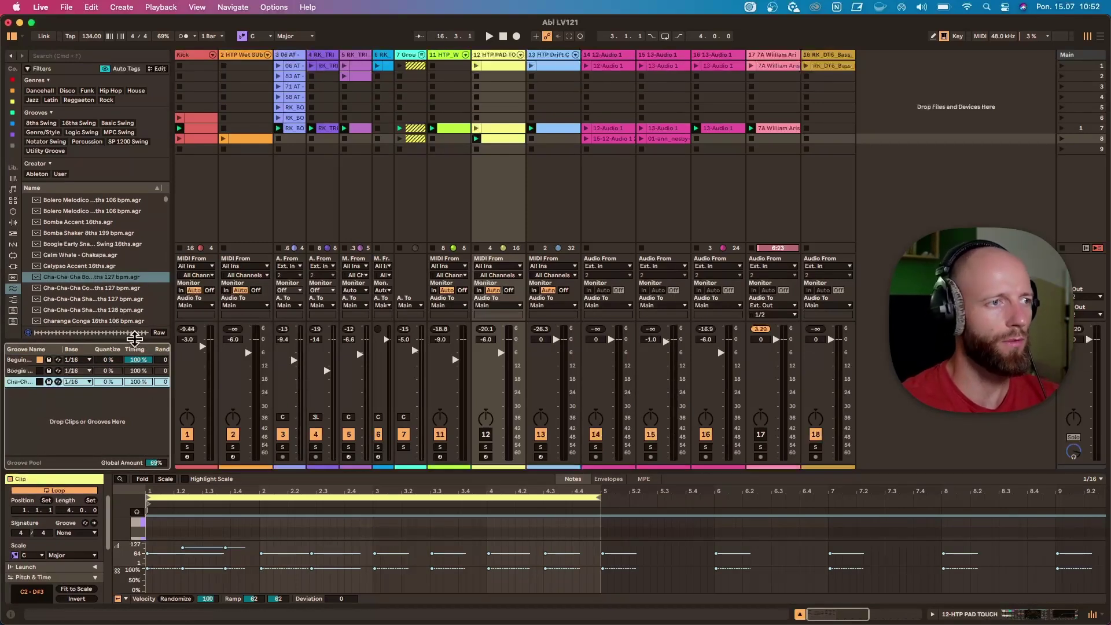
left_click_drag(137, 342, 119, 371)
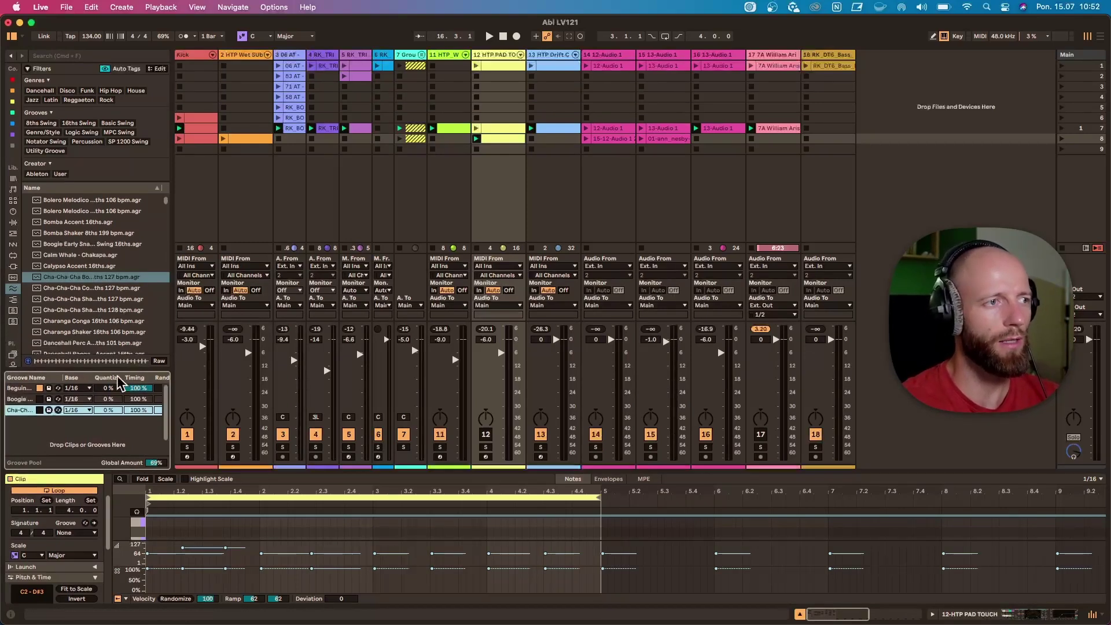
left_click(38, 391)
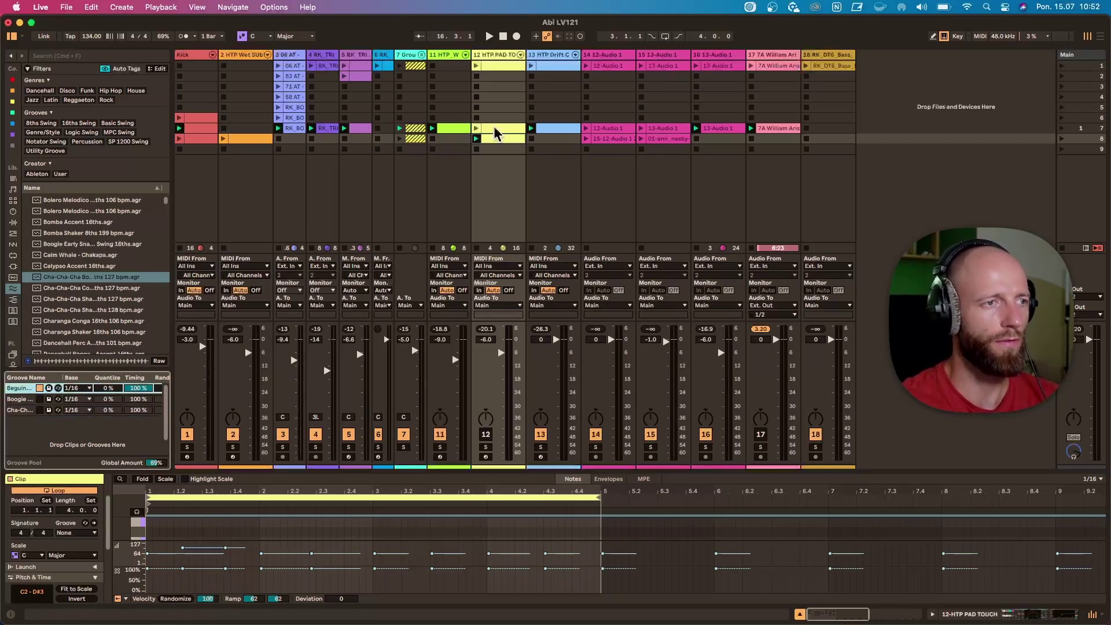
double_click(497, 148)
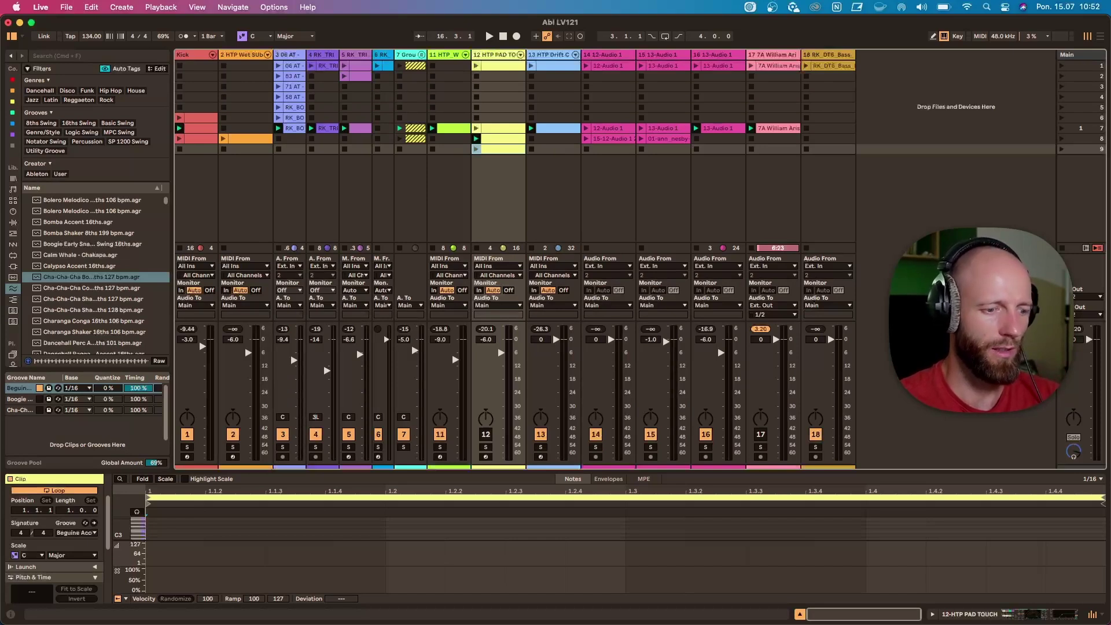
left_click(200, 8)
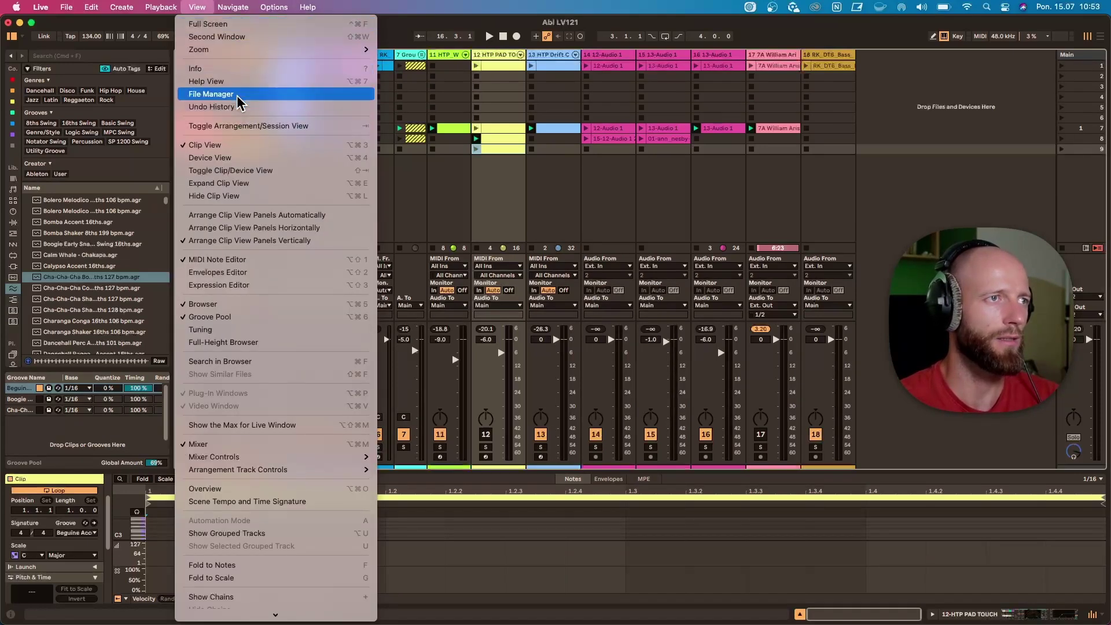
left_click(339, 106)
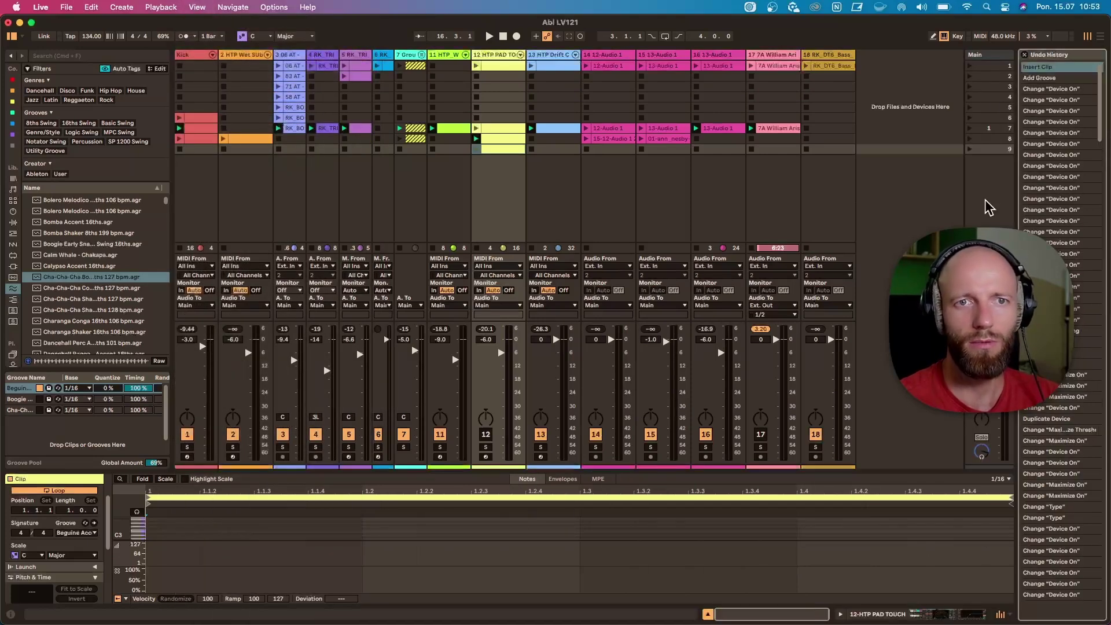
scroll(1070, 162, "down", 20)
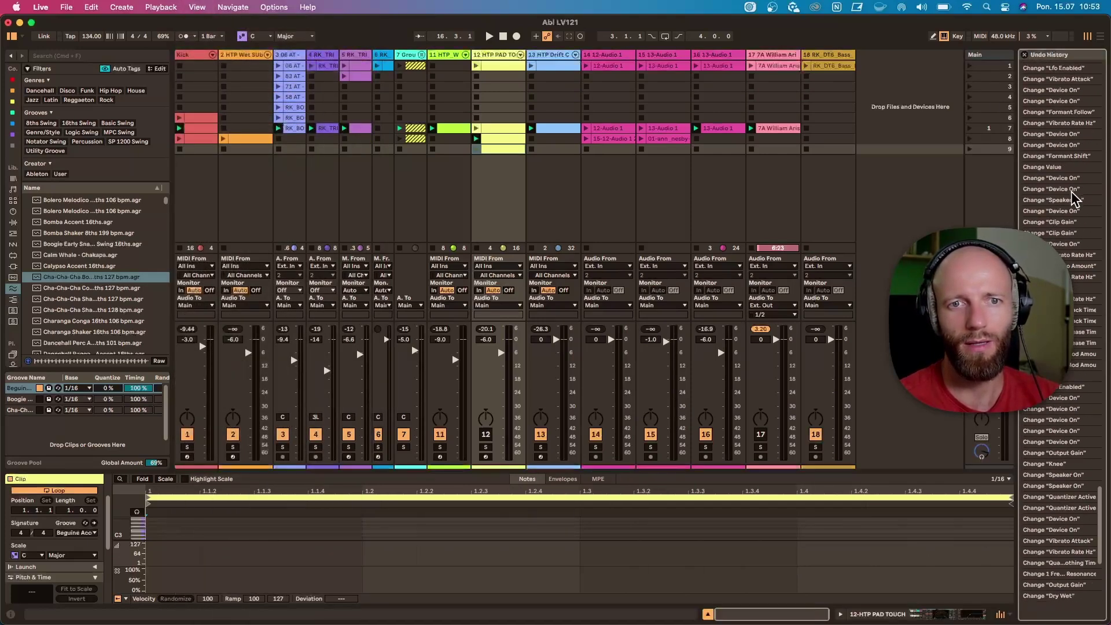
scroll(1073, 199, "up", 20)
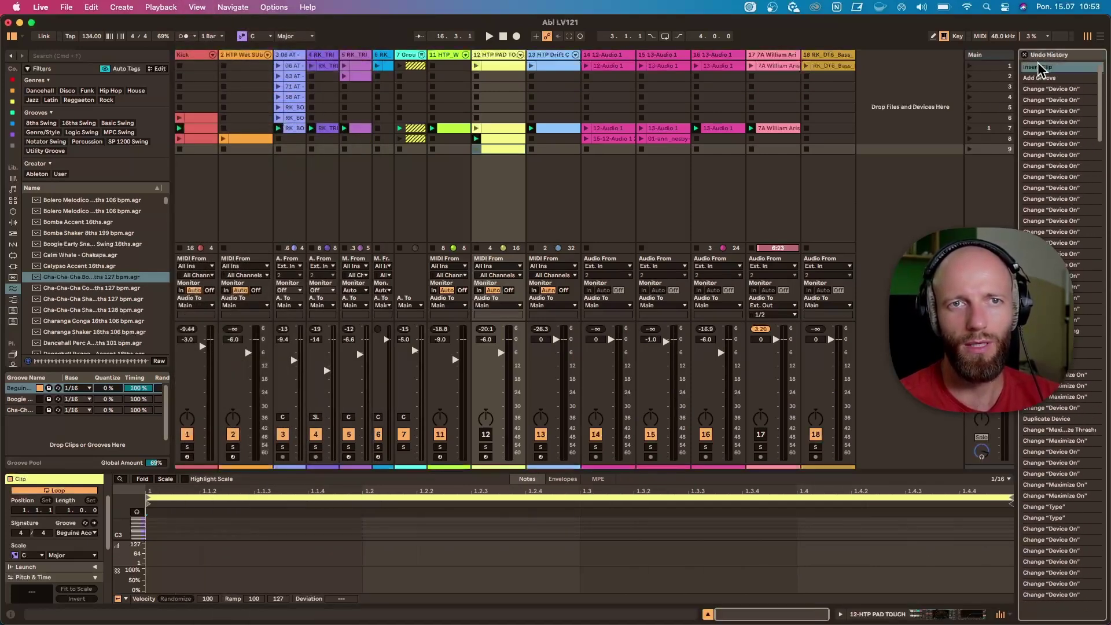
left_click(1024, 56)
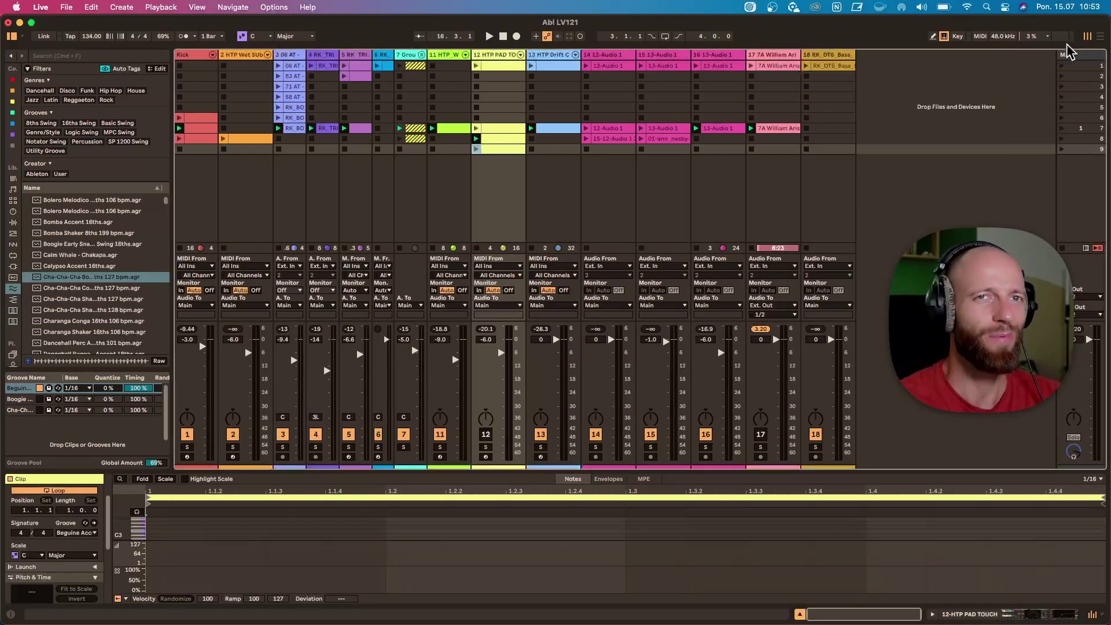
Hide the clip details to enlarge the mixer and widen the browser.
left_click(197, 6)
left_click(160, 345)
left_click_drag(180, 470, 190, 549)
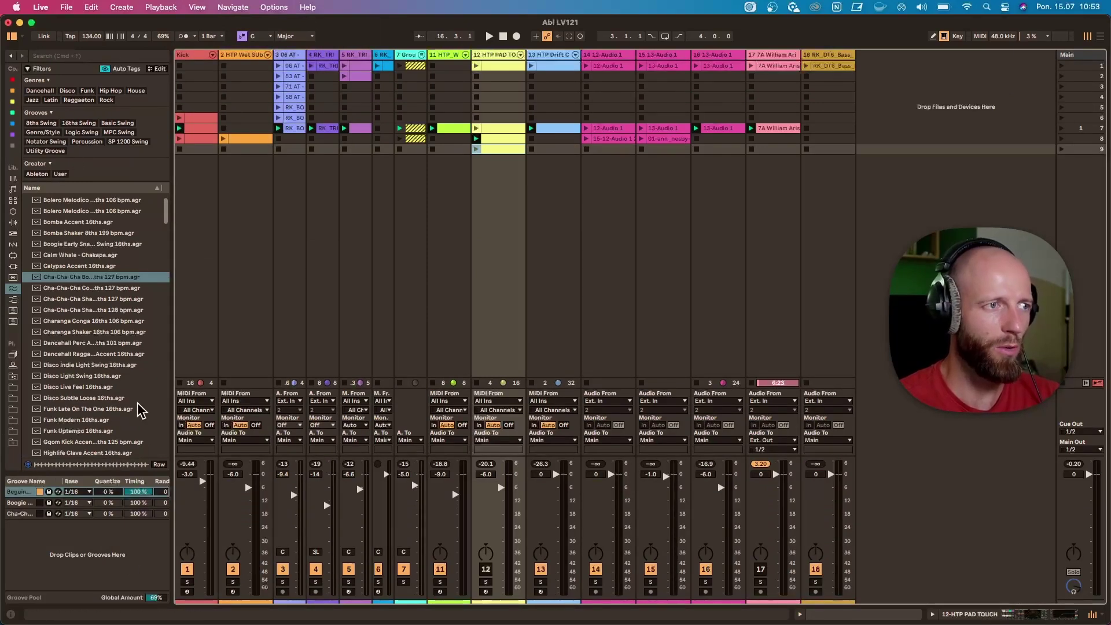
left_click_drag(172, 360, 254, 368)
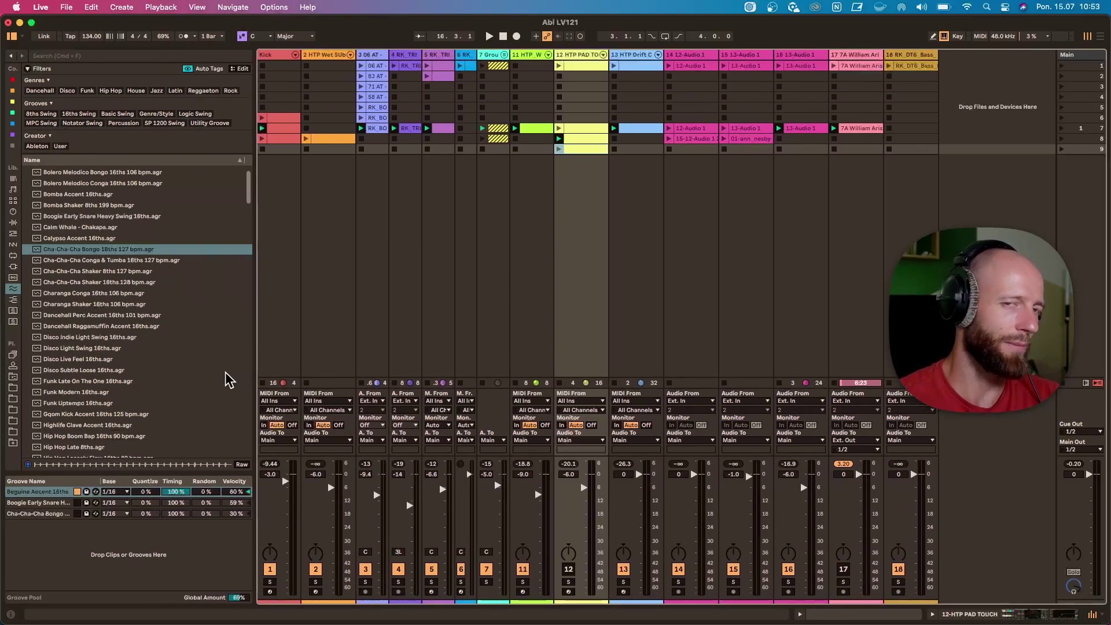
Show browser tag filters, open 1 GO TO > Drums > Hats, and select the first closed hi-hat.
left_click(13, 387)
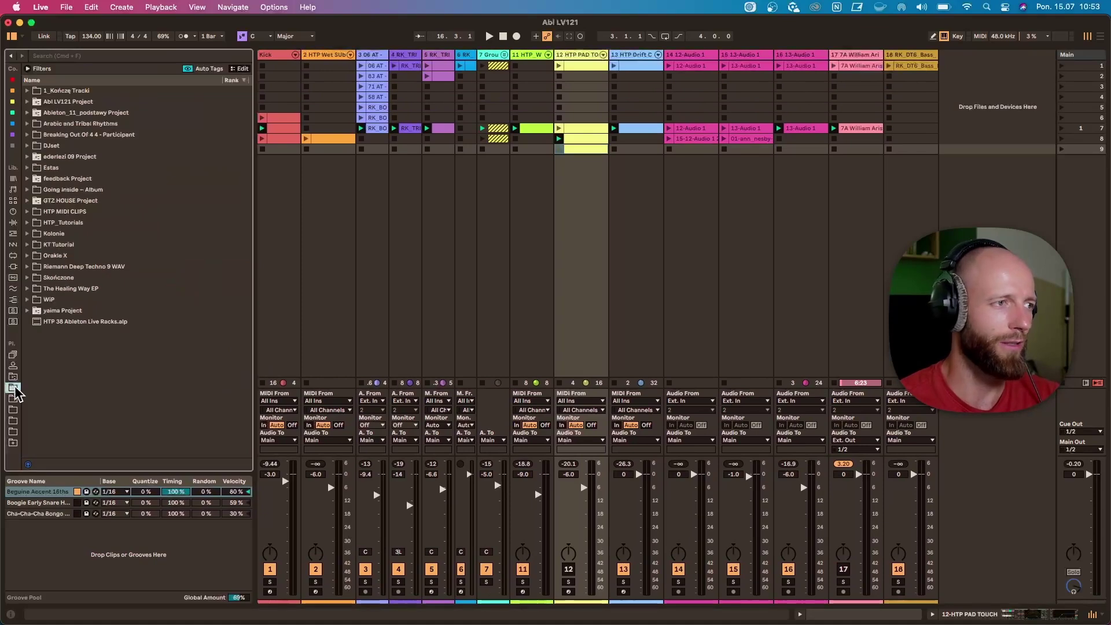
left_click(28, 69)
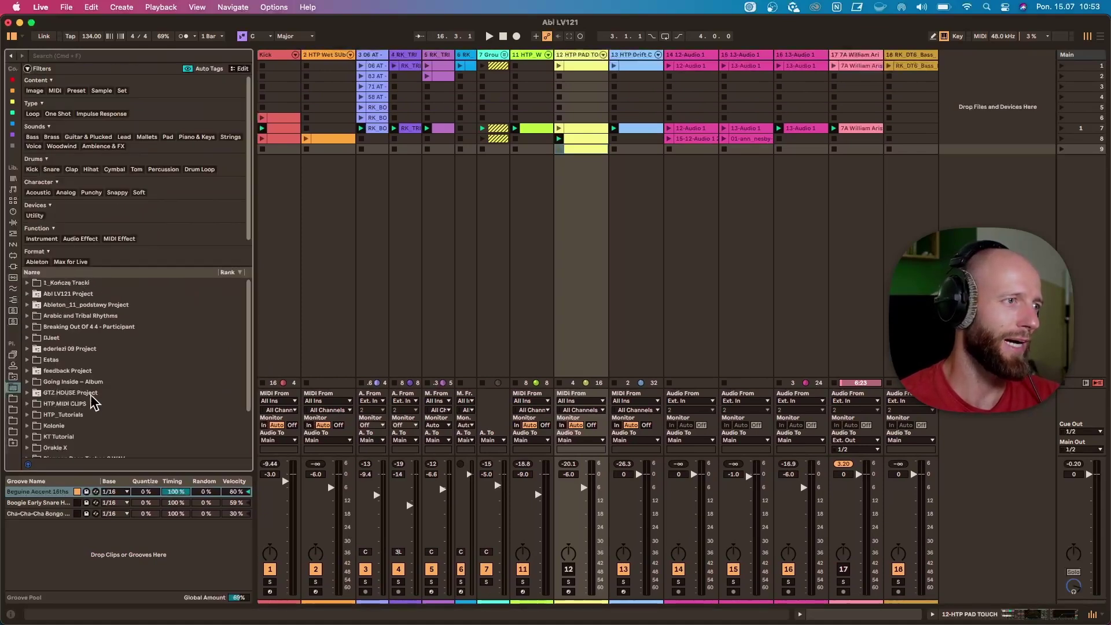
left_click(13, 421)
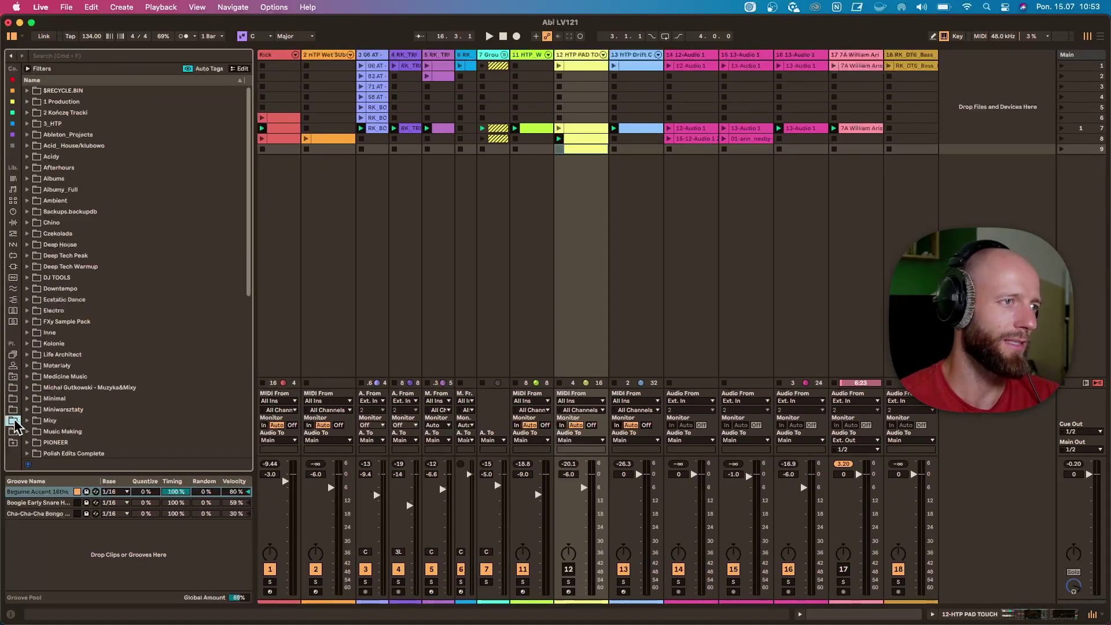
left_click(13, 409)
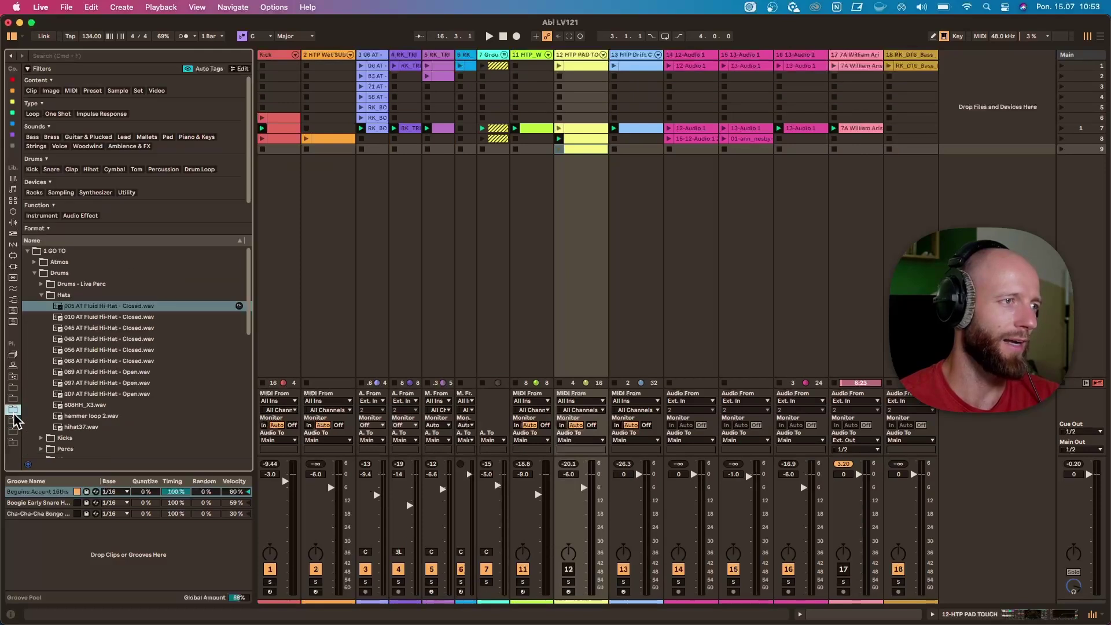
left_click(41, 297)
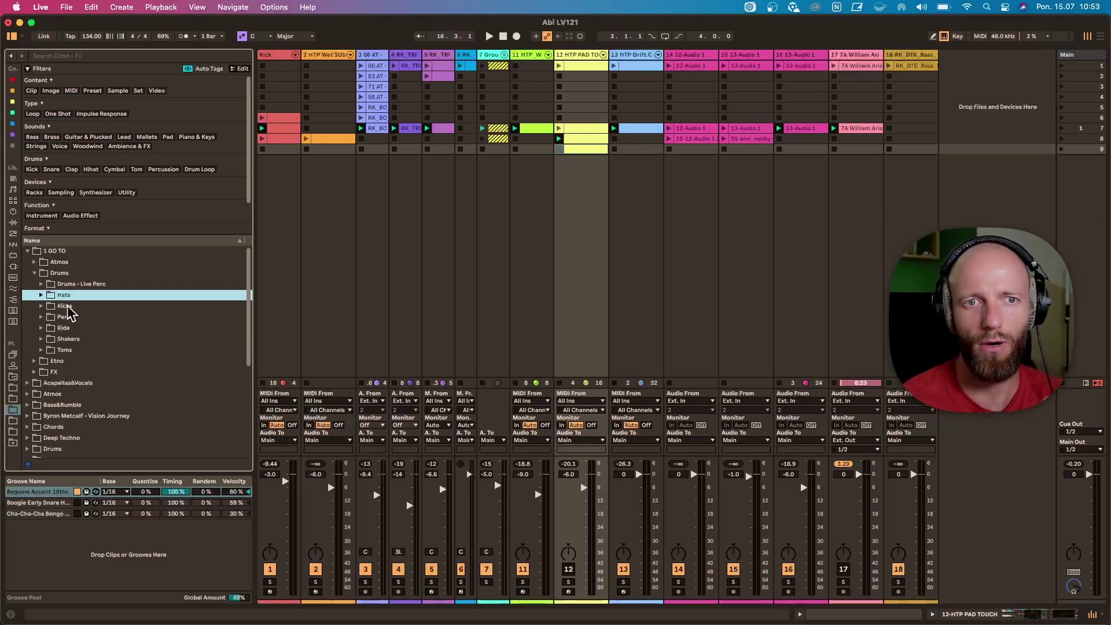
left_click(42, 295)
left_click(96, 306)
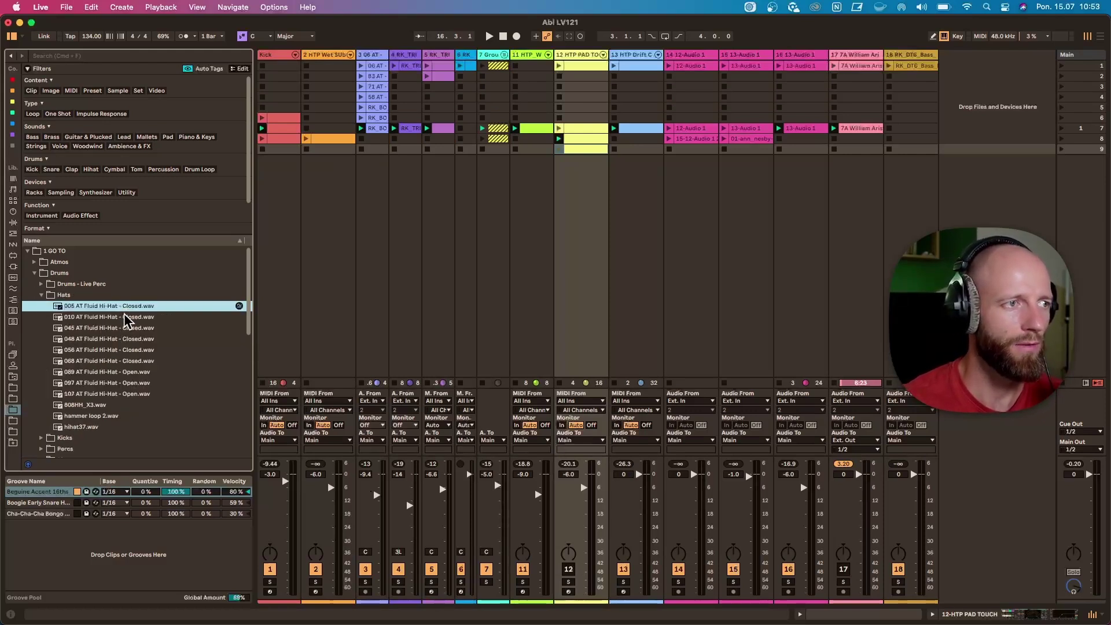
Open the Auto Tags editor and expand then collapse the Drums and Type tag groups.
left_click(241, 69)
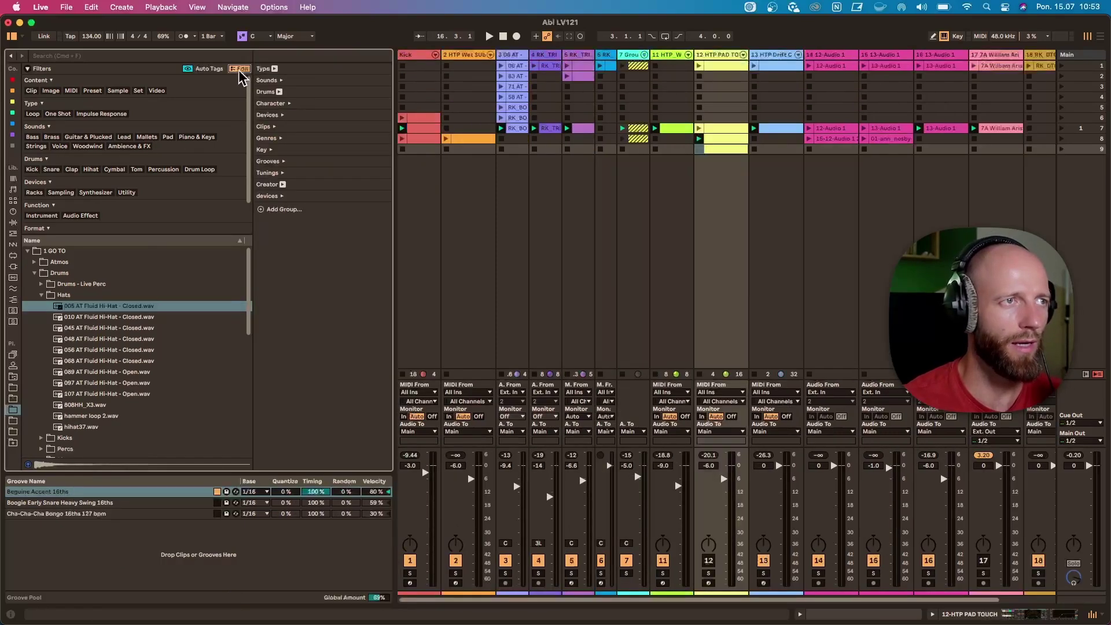
left_click(280, 92)
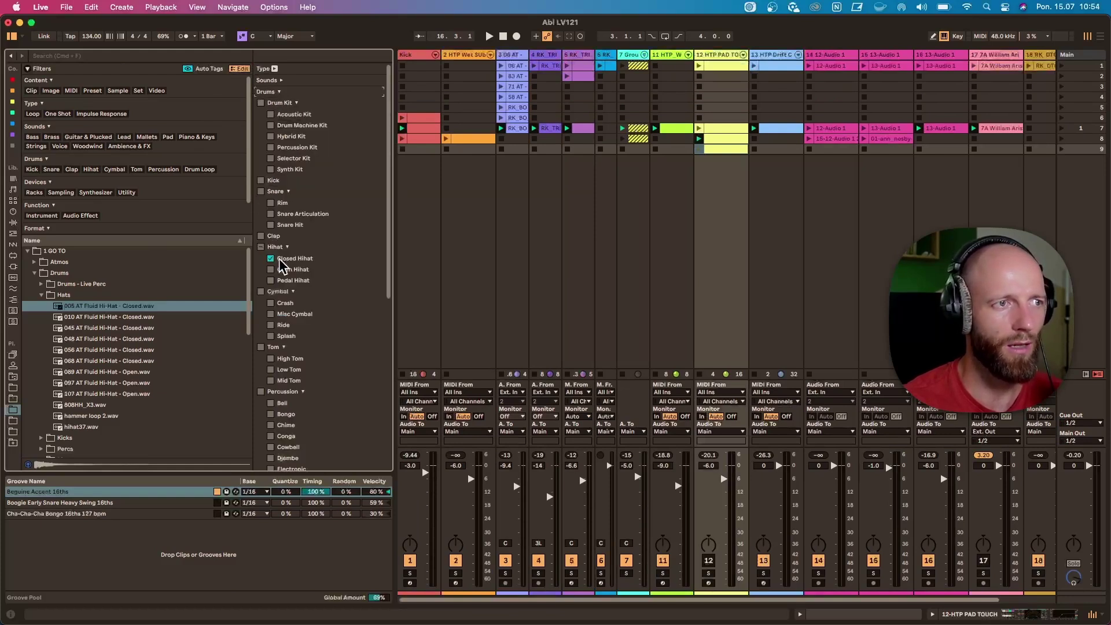
left_click(274, 91)
left_click(274, 68)
left_click(272, 69)
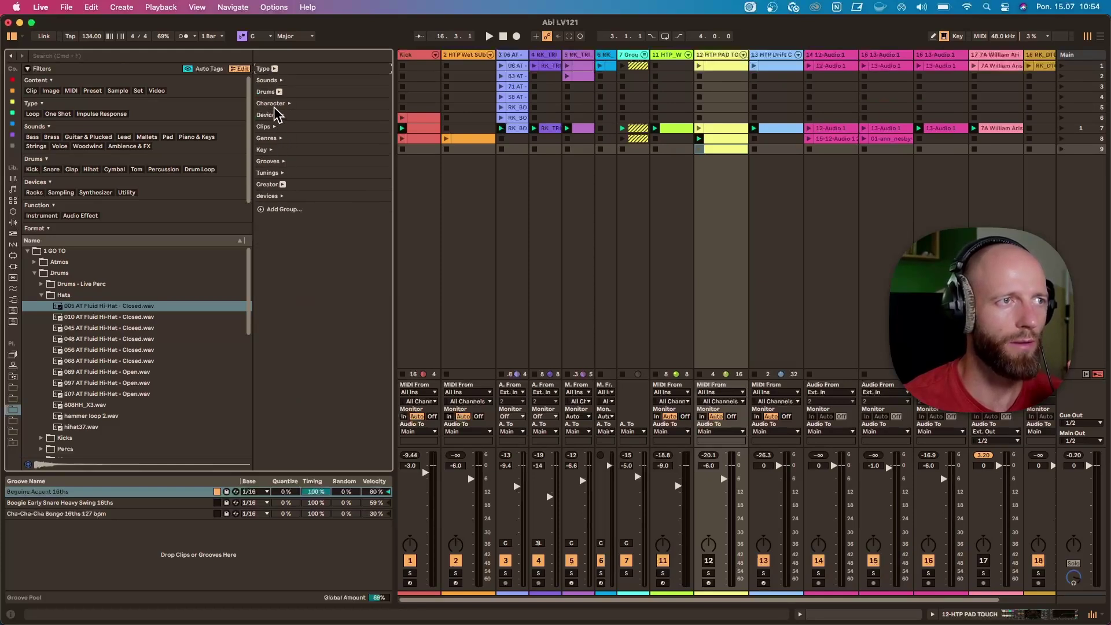
Expand the Creator tag group, browse it, check its right-click options, then collapse it.
left_click(279, 185)
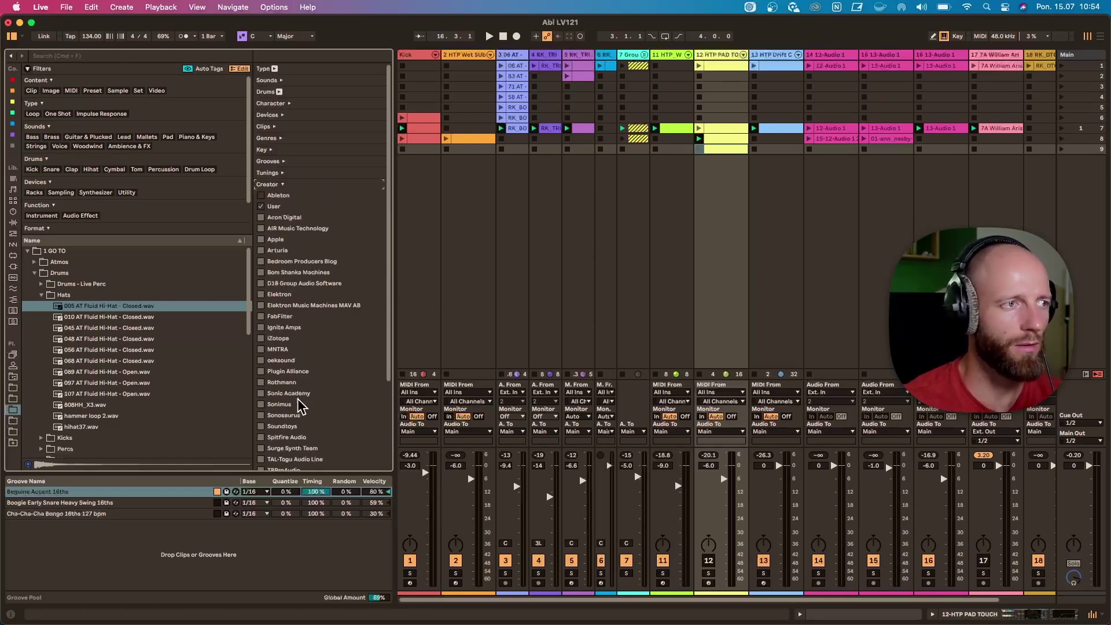
scroll(276, 186, "down", 5)
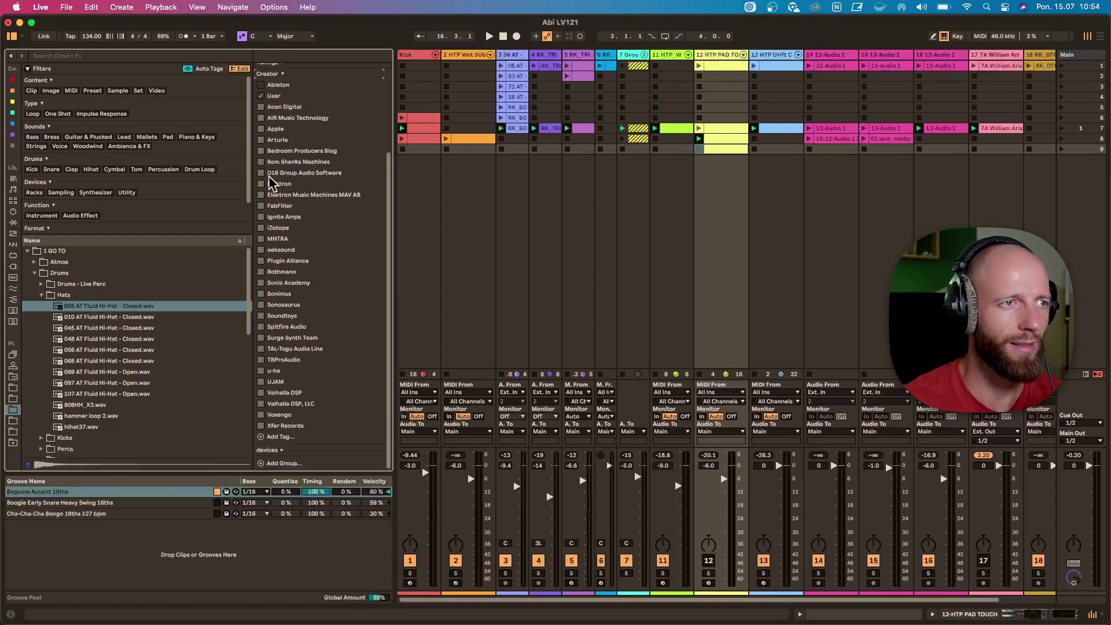
scroll(268, 182, "up", 1)
right_click(331, 90)
left_click(283, 90)
left_click(292, 84)
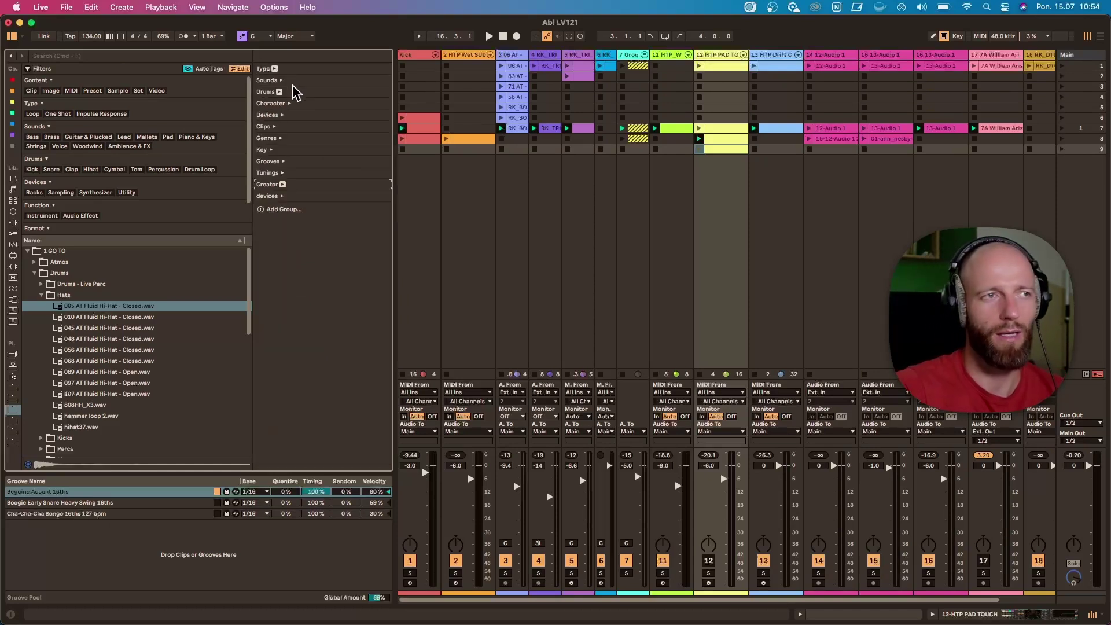
left_click(280, 80)
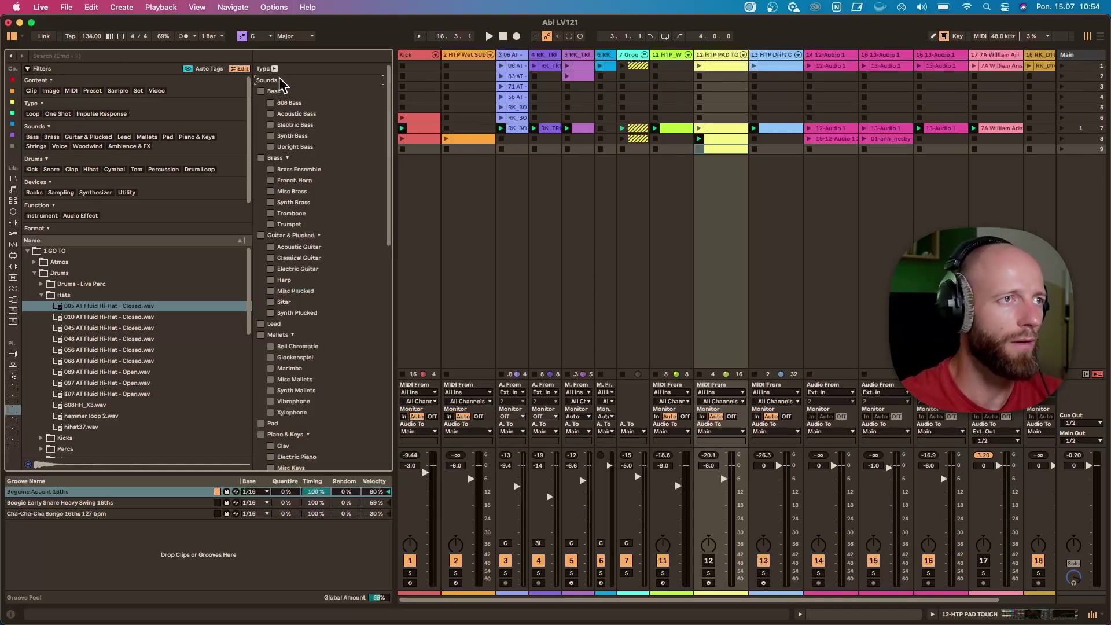
right_click(299, 104)
left_click(300, 112)
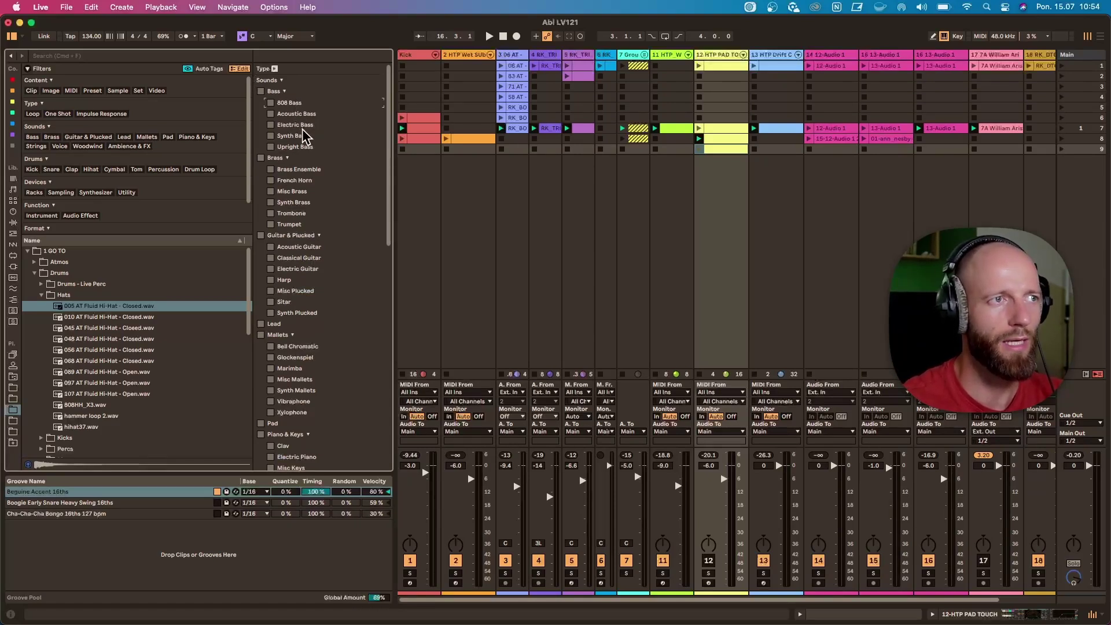
right_click(280, 92)
left_click(304, 125)
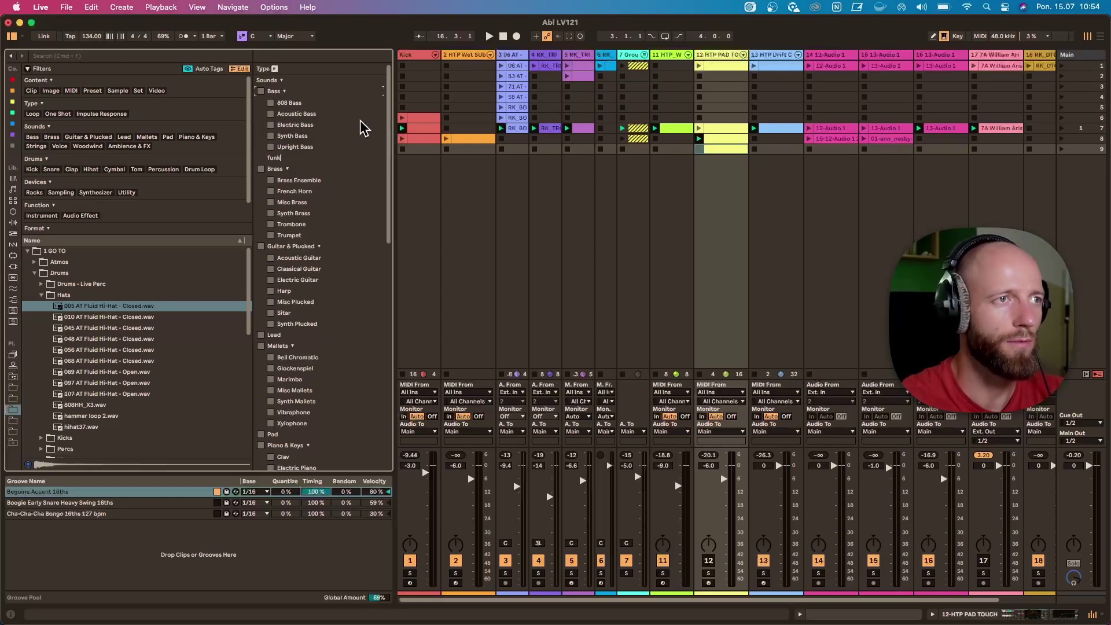
type("funky bass")
key("Return")
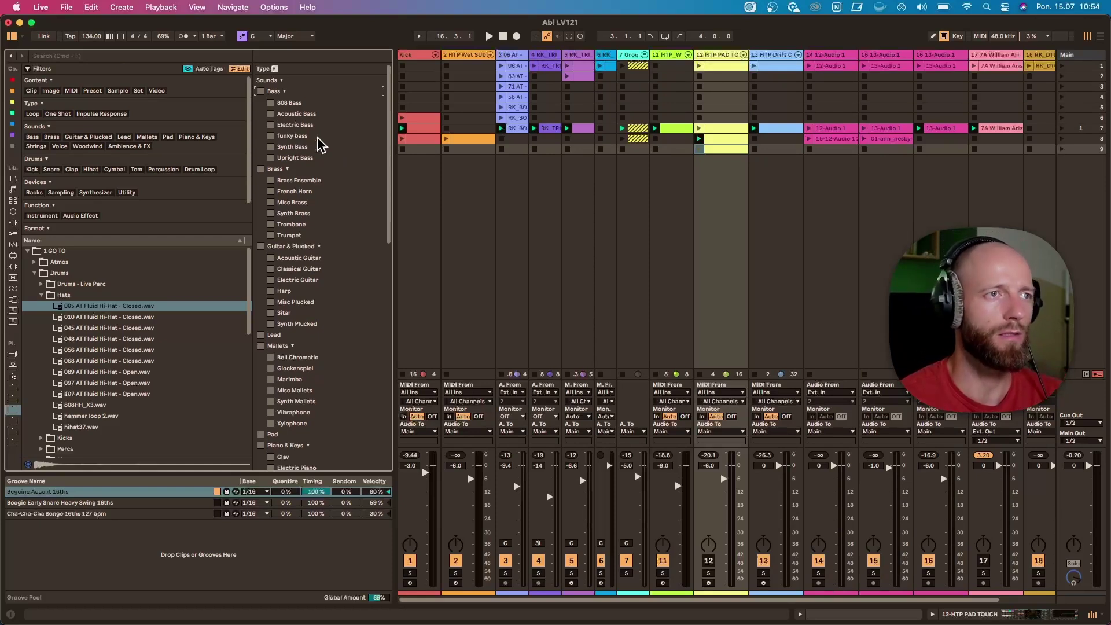
right_click(296, 137)
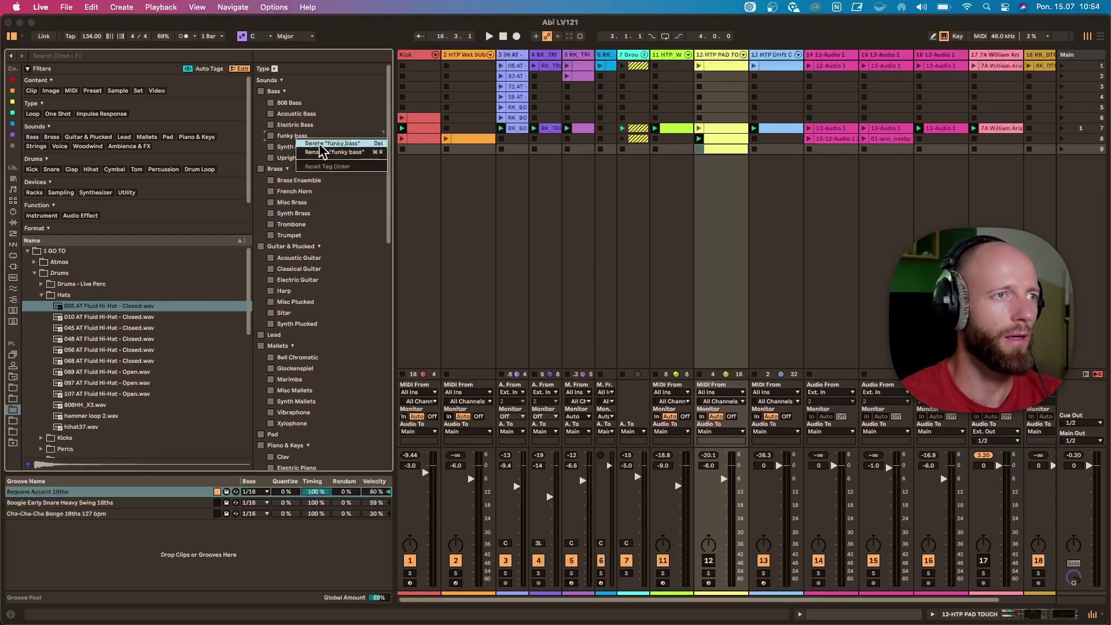
left_click(319, 144)
left_click(636, 352)
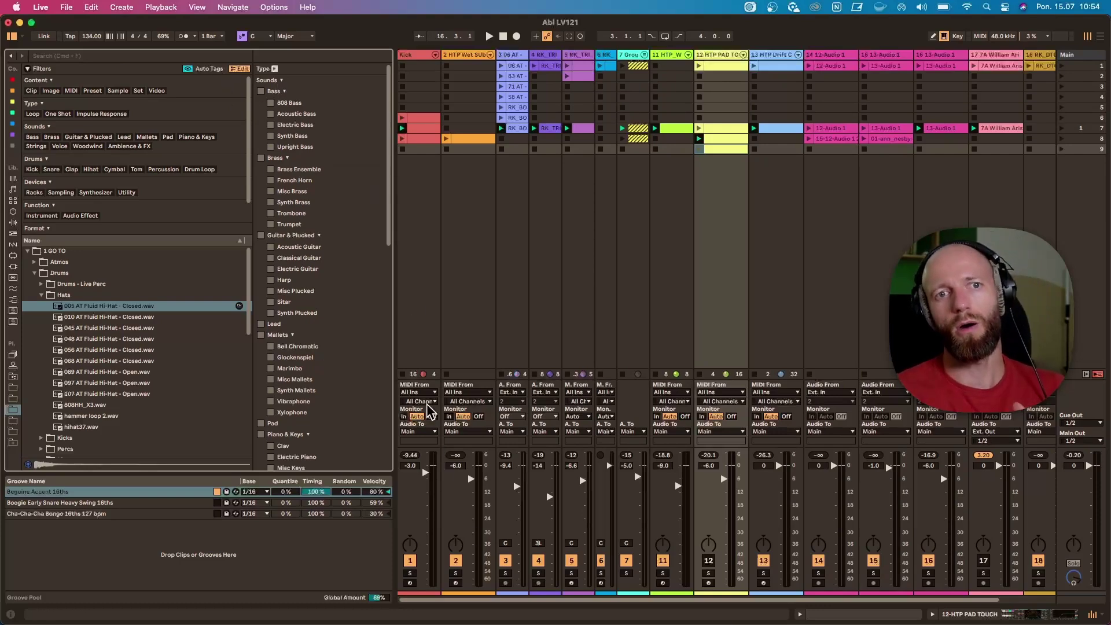
Hide the browser and Groove Pool so the clip grid and mixer span the window.
left_click(11, 36)
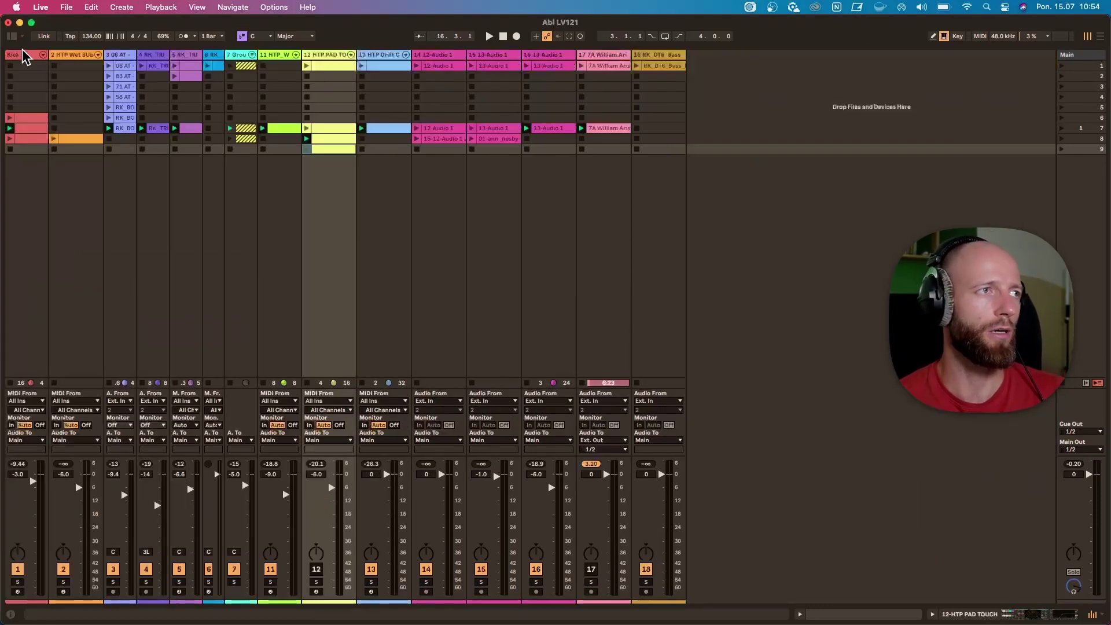